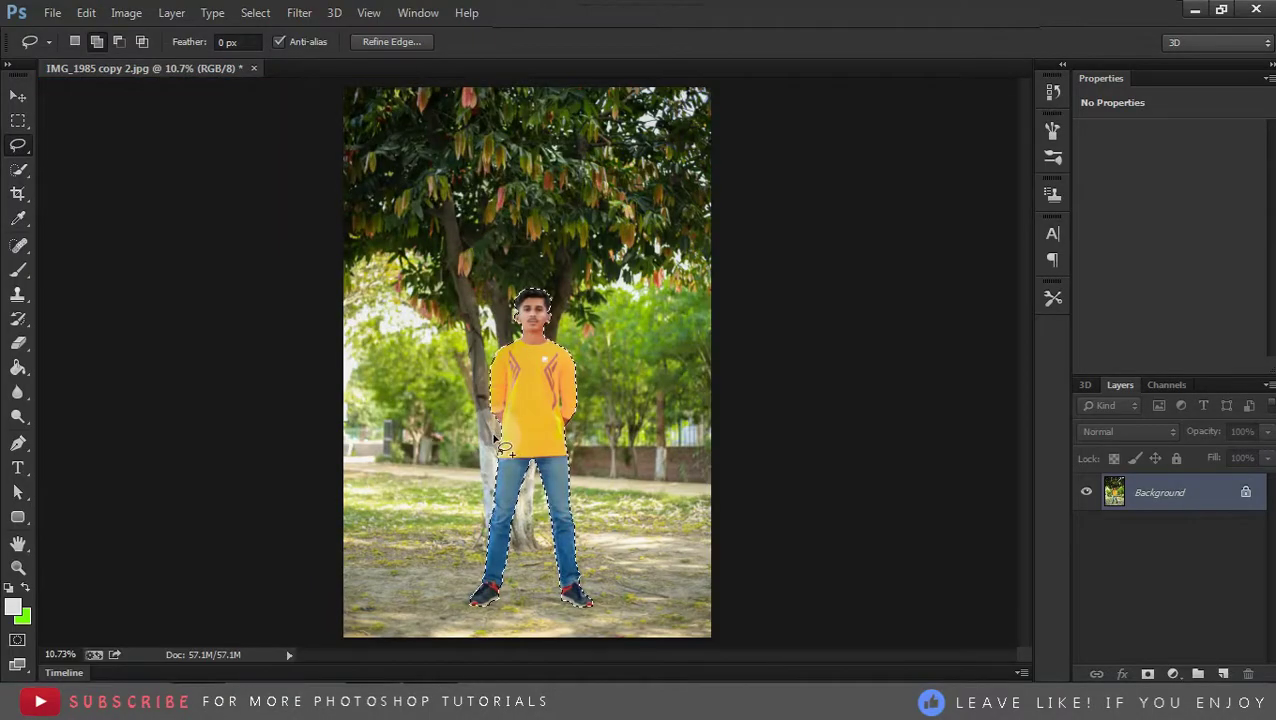
# Scroll over the open IMG_1985 copy 2.jpg photo, where the standing man is already selected
pyautogui.scroll(3, 506, 353)
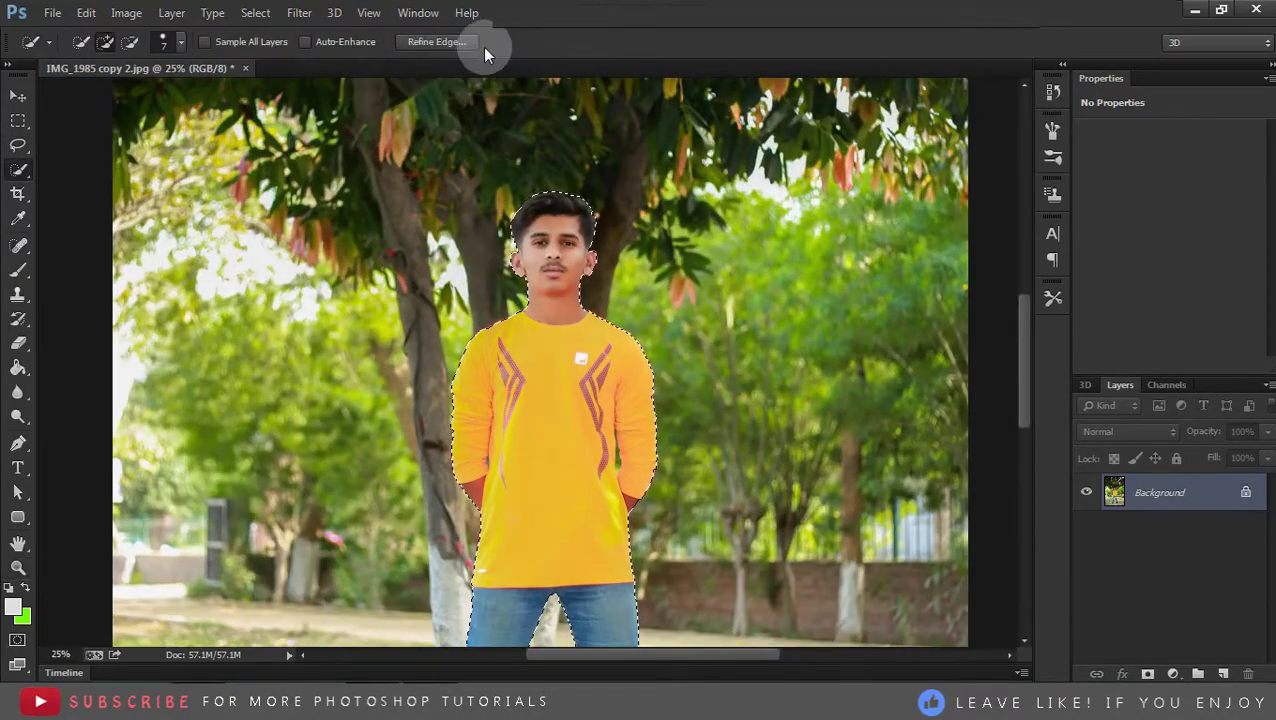
# In Refine Edge, zoom on the hair and paint its edges with a size-14 Refine Radius brush
pyautogui.click(478, 44)
pyautogui.press('z')
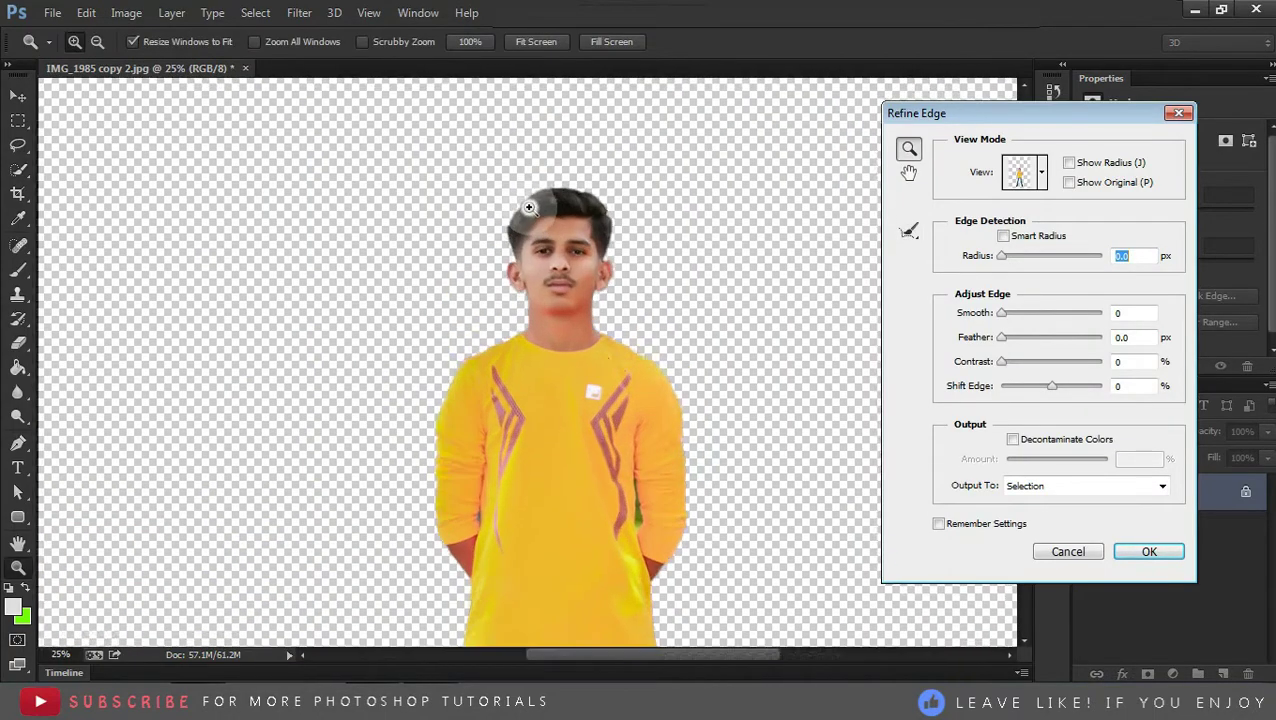
pyautogui.click(544, 195)
pyautogui.click(550, 265)
pyautogui.moveTo(550, 265); pyautogui.dragTo(769, 371)
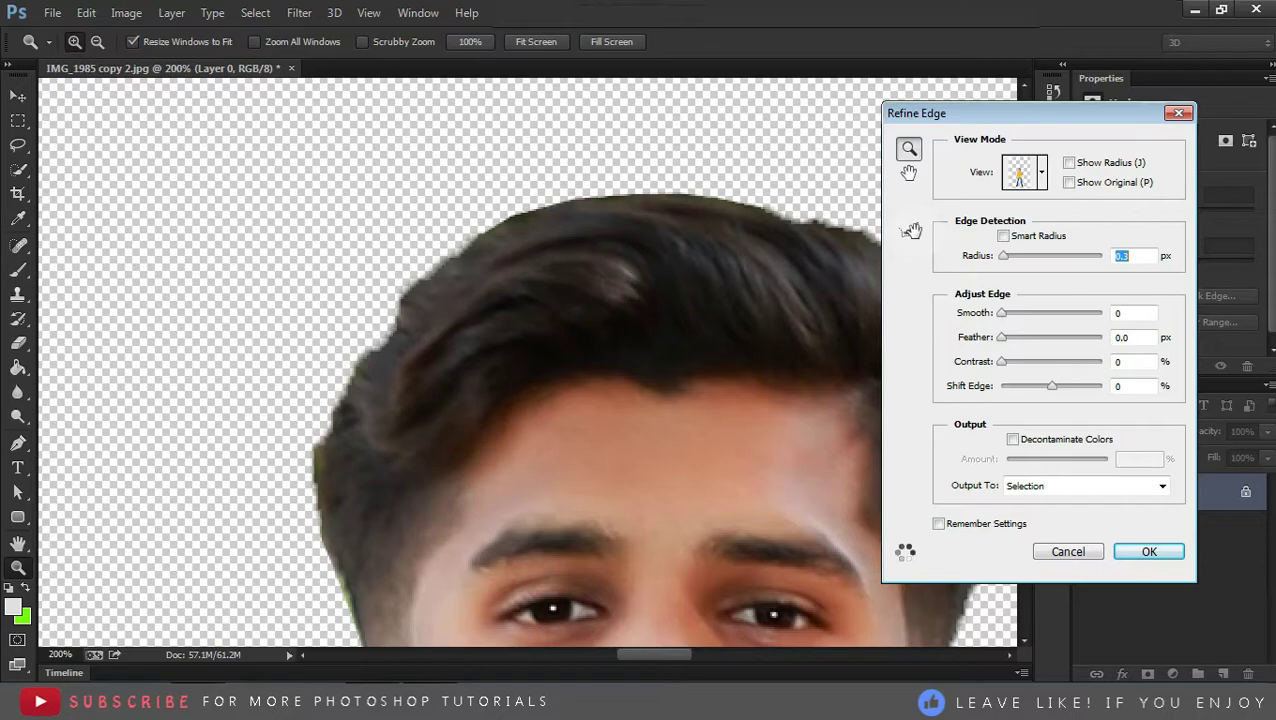
pyautogui.press('e')
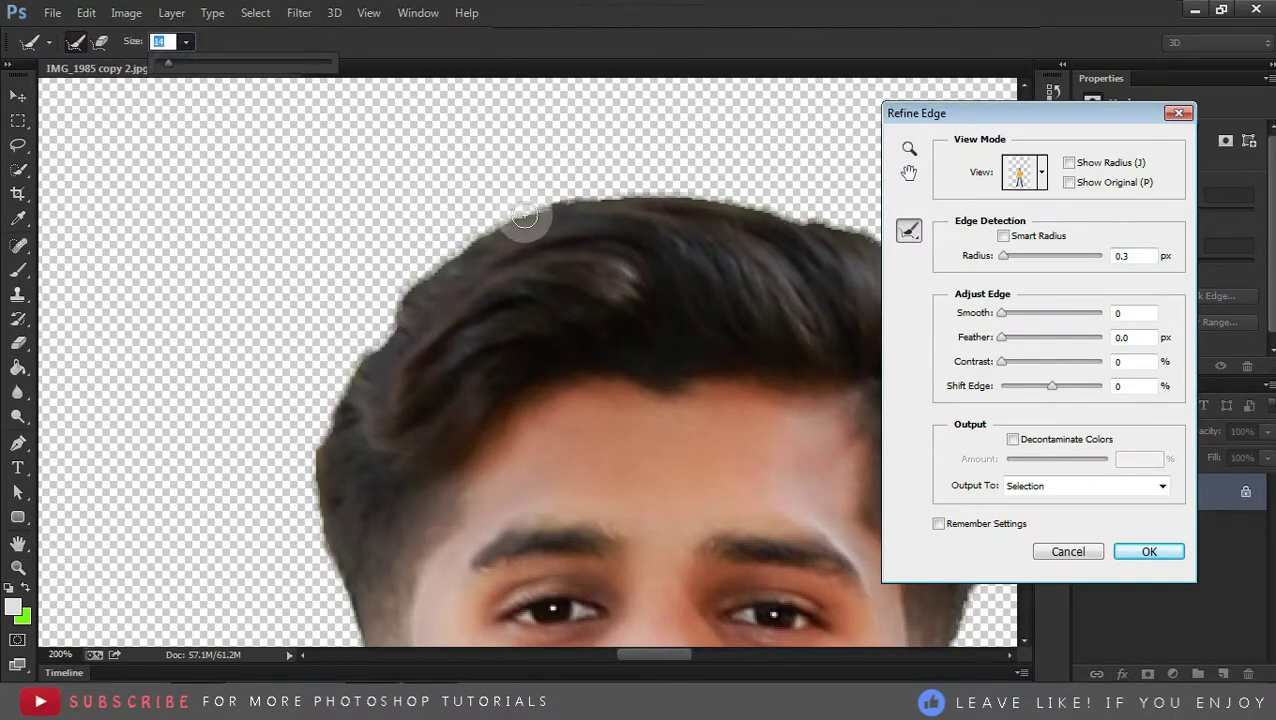
pyautogui.press('Return')
pyautogui.click(655, 280)
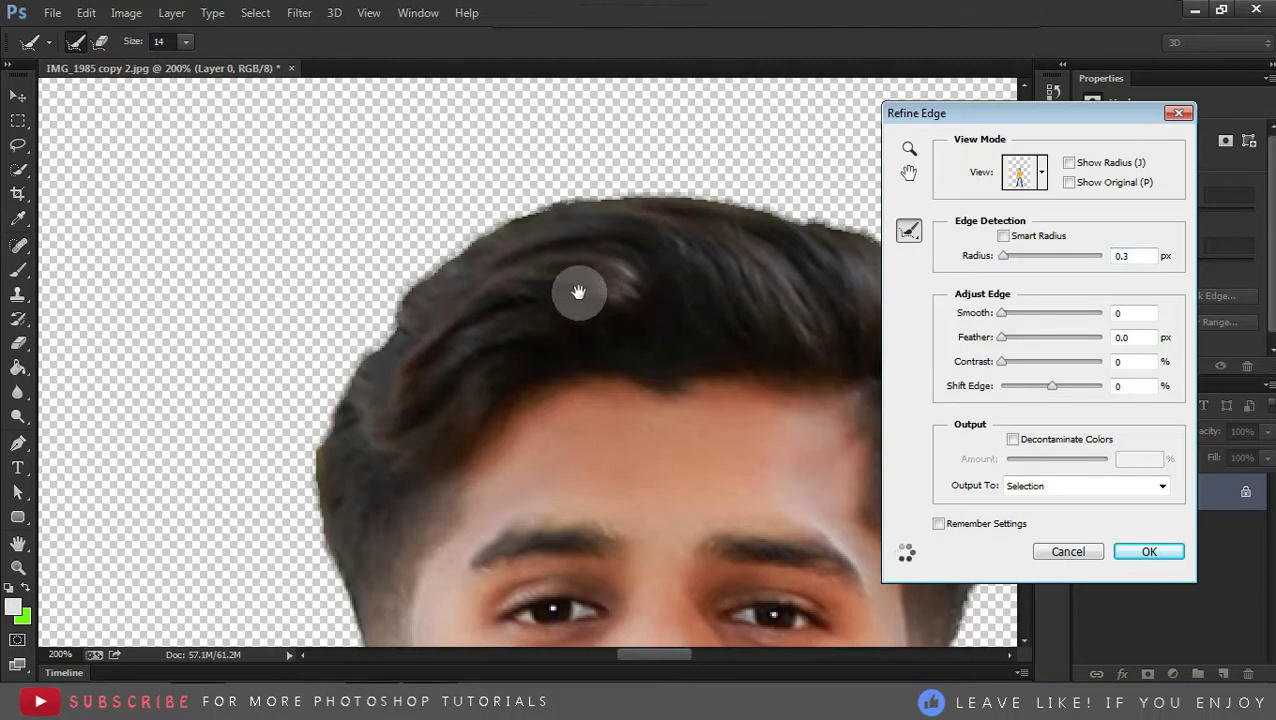
pyautogui.moveTo(580, 290); pyautogui.dragTo(501, 249)
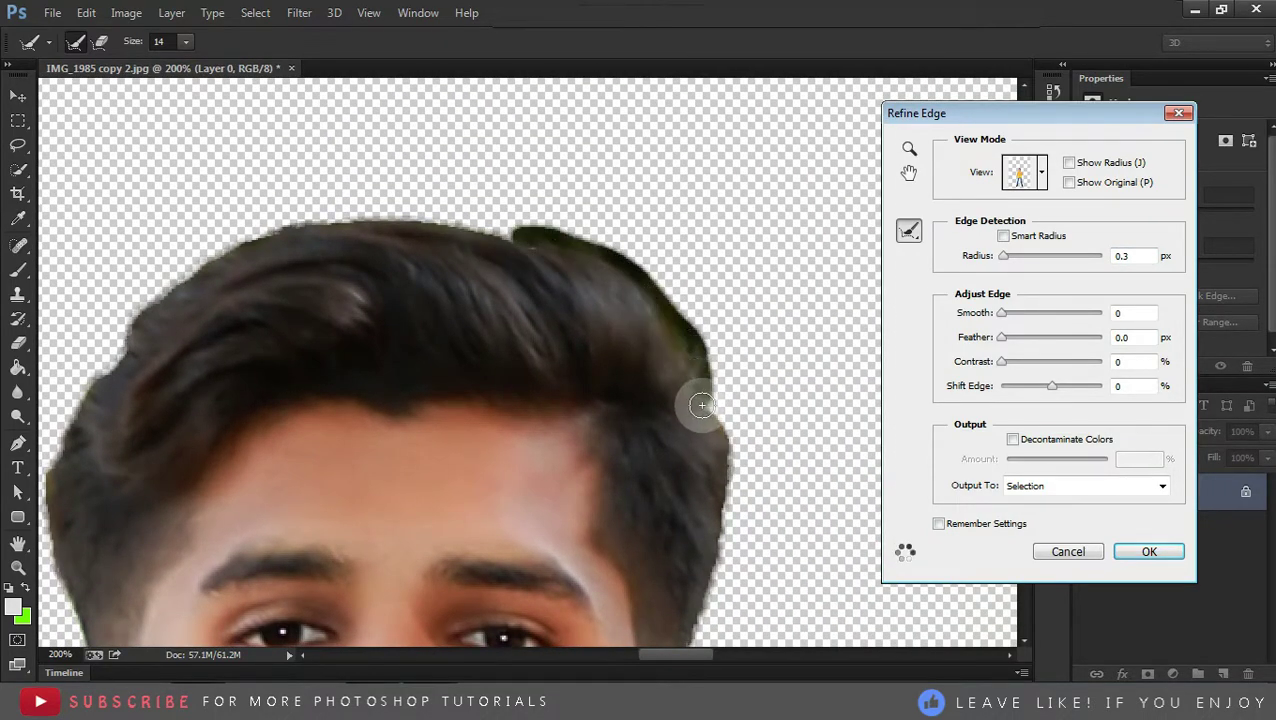
pyautogui.hscroll(-4, 336, 242)
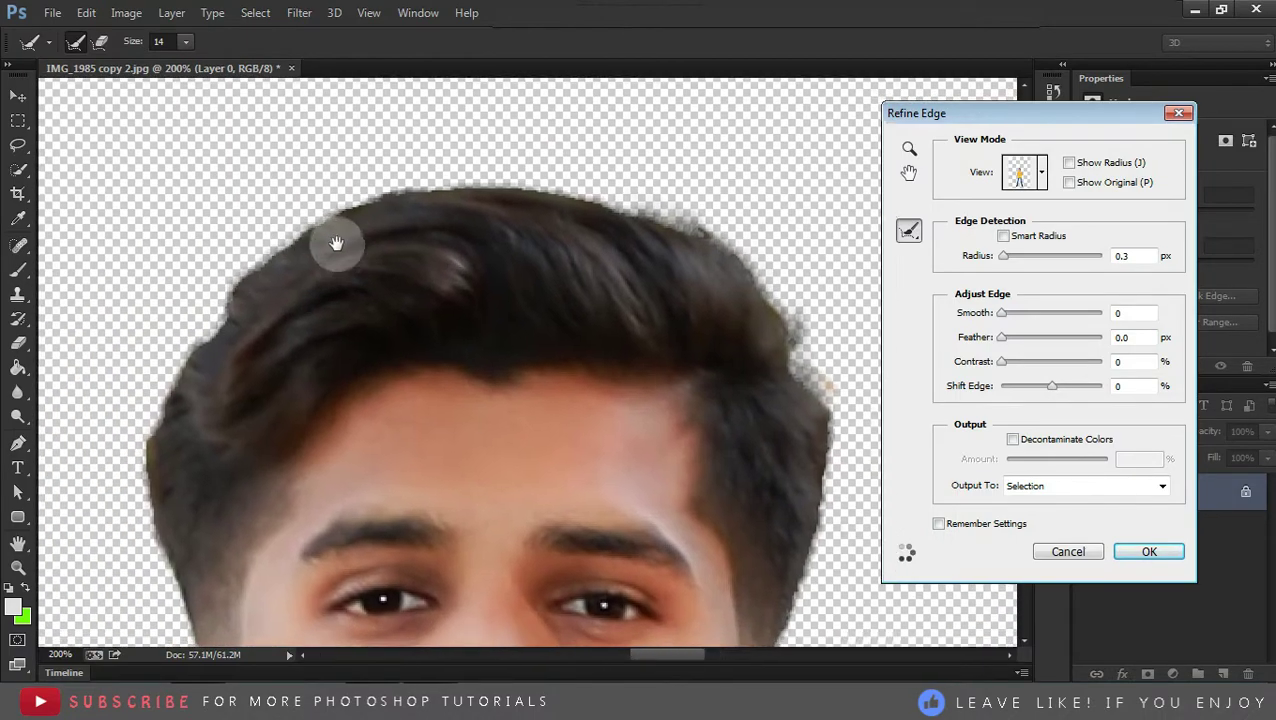
pyautogui.hscroll(-2, 266, 293)
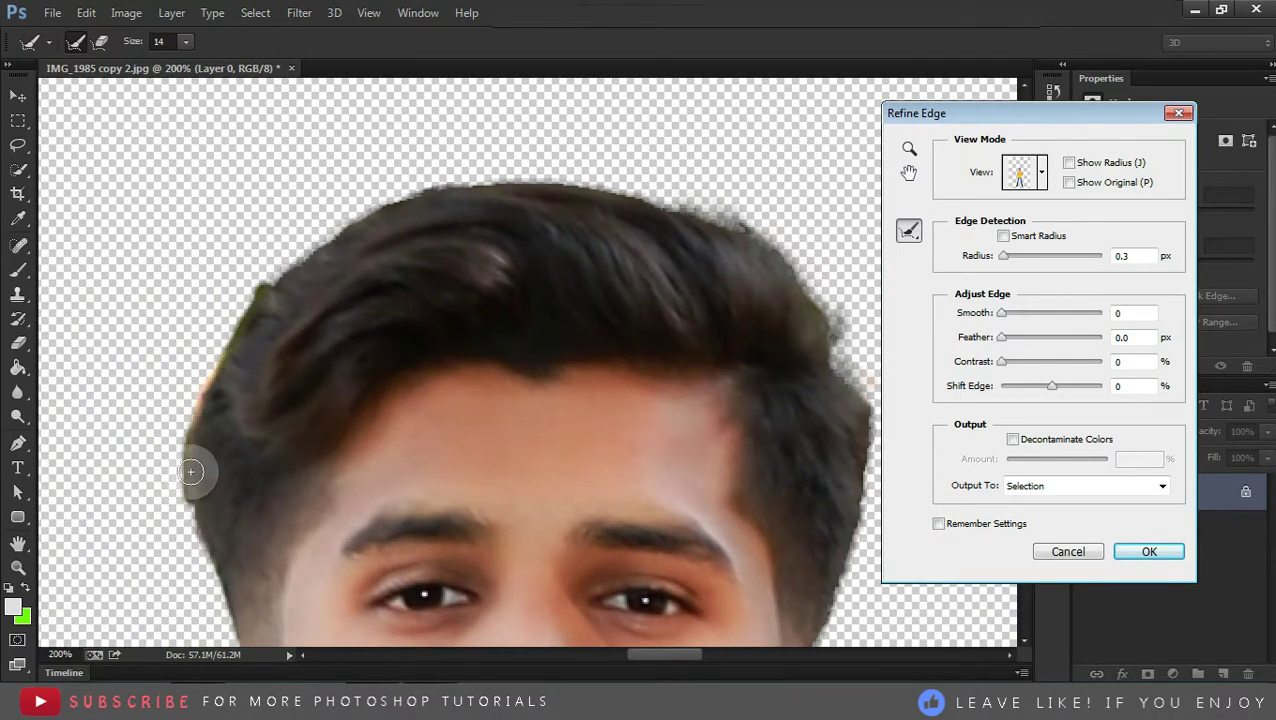
pyautogui.scroll(-2, 700, 490)
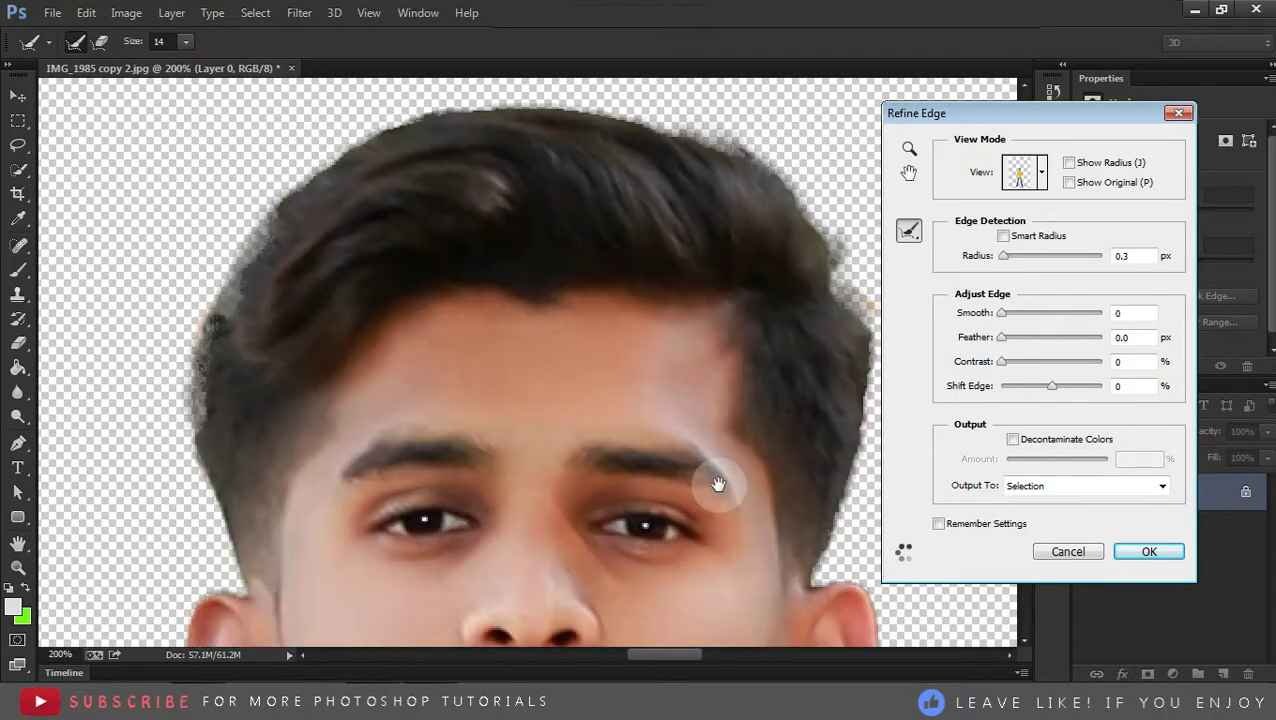
# Redo Refine Edge with Smart Radius on, outputting to New Layer with Layer Mask
pyautogui.click(1065, 552)
pyautogui.click(425, 40)
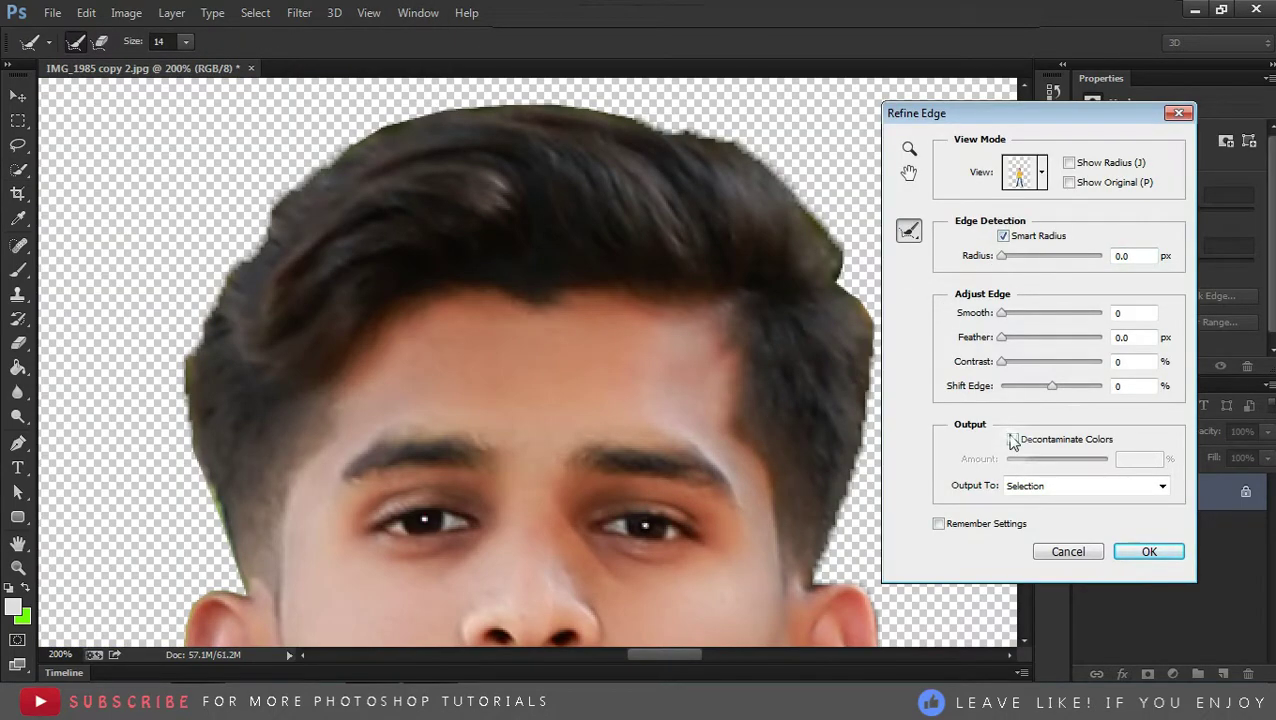
pyautogui.click(1149, 551)
pyautogui.press('z')
pyautogui.keyDown('alt'); pyautogui.click(735, 407); pyautogui.keyUp('alt')
# On the visible Background layer, load the man's mask as a selection and expand it 10 px
pyautogui.rightClick(745, 433)
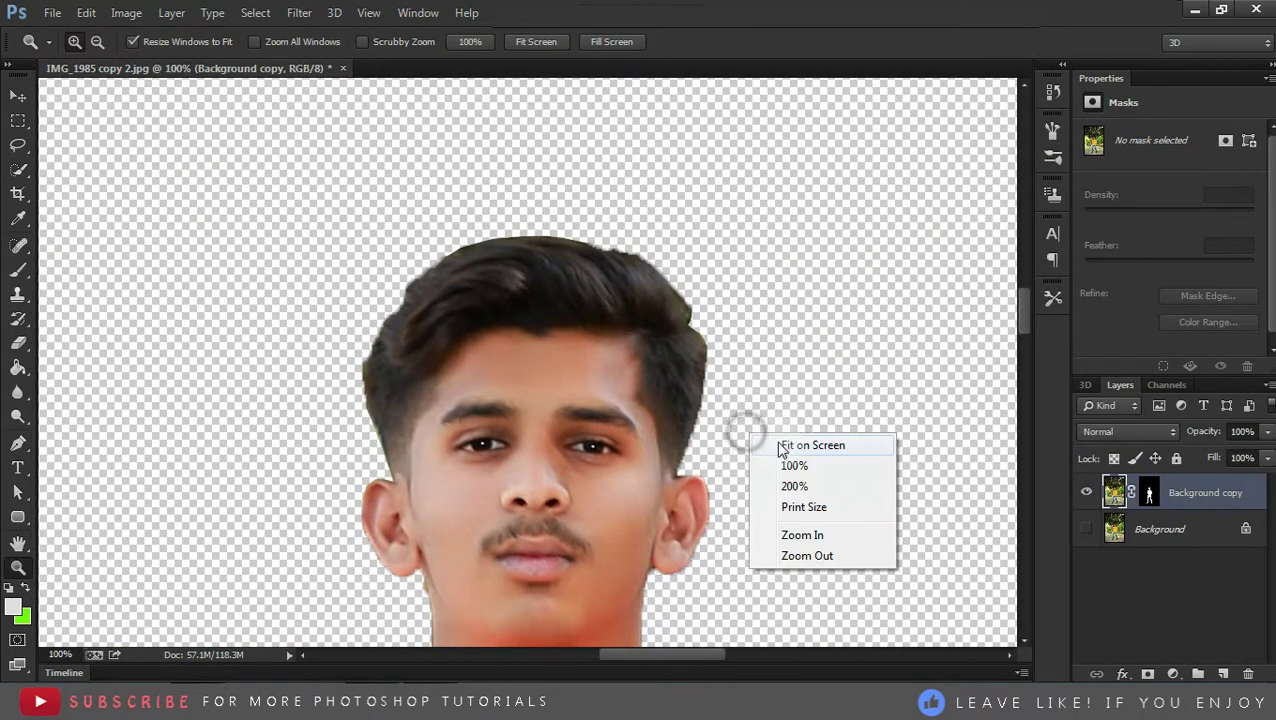
pyautogui.click(781, 449)
pyautogui.click(1114, 529)
pyautogui.click(1086, 529)
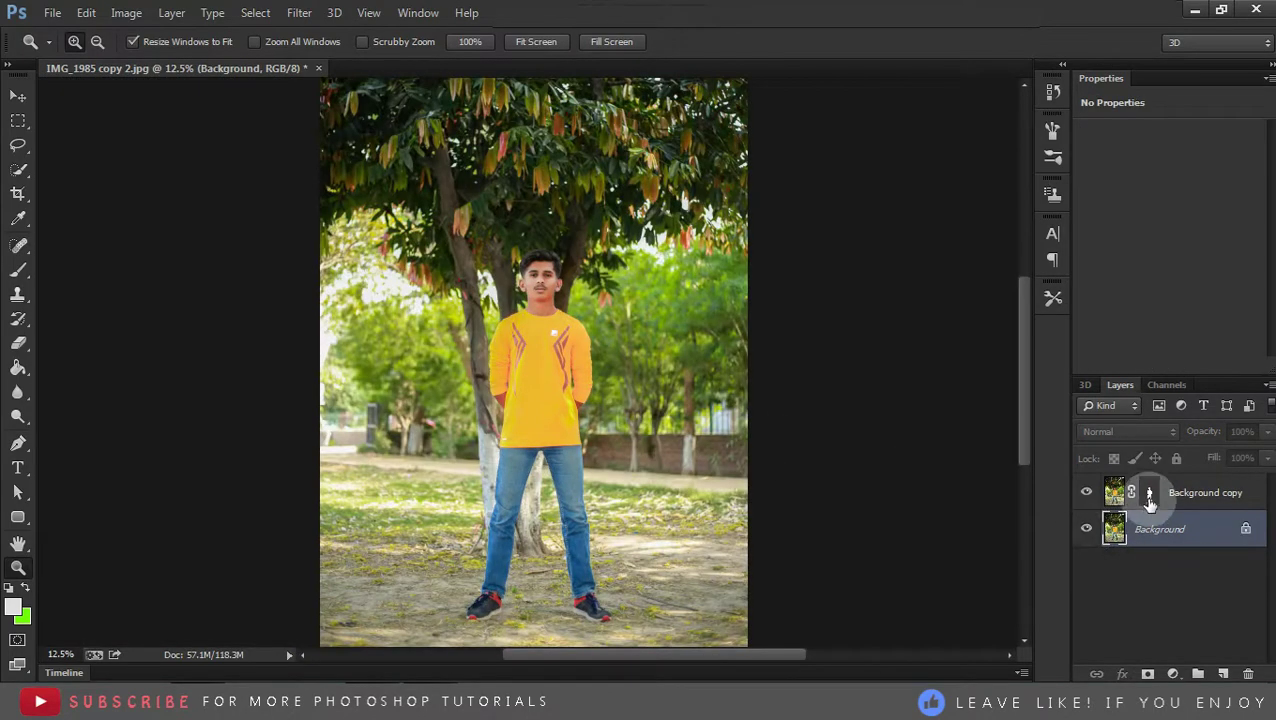
pyautogui.keyDown('ctrl'); pyautogui.click(1150, 500); pyautogui.keyUp('ctrl')
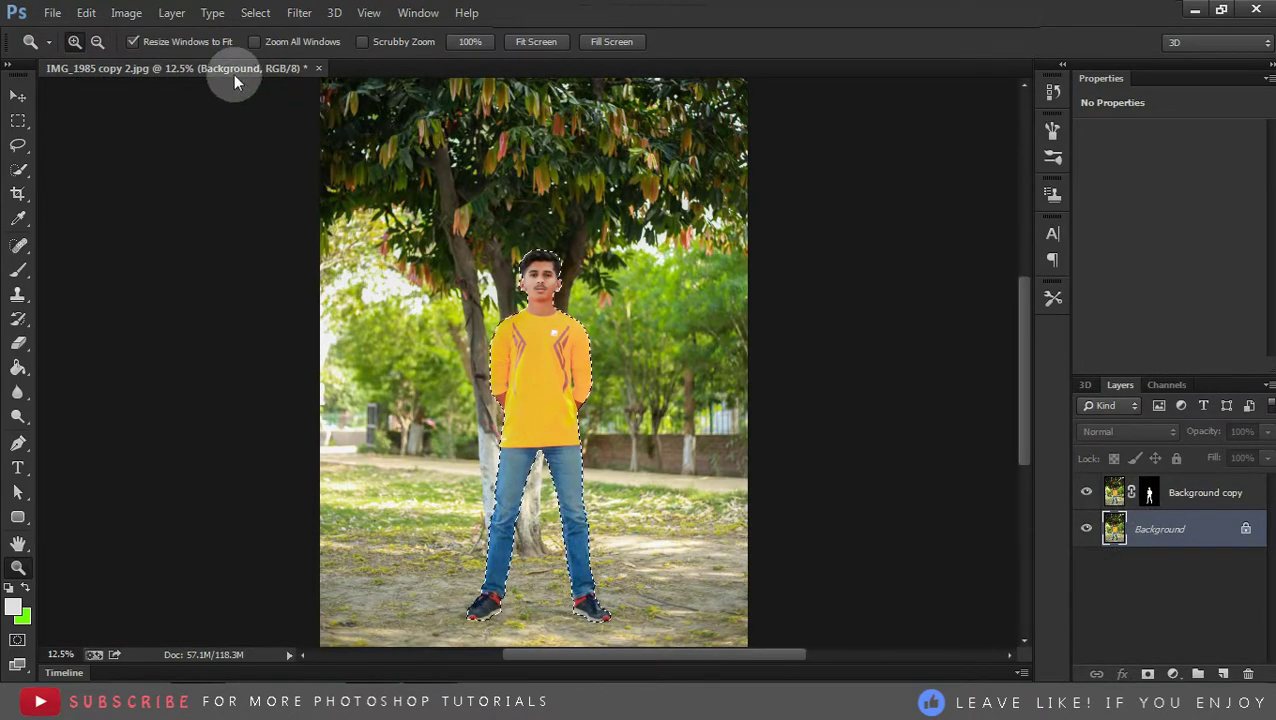
pyautogui.click(299, 13)
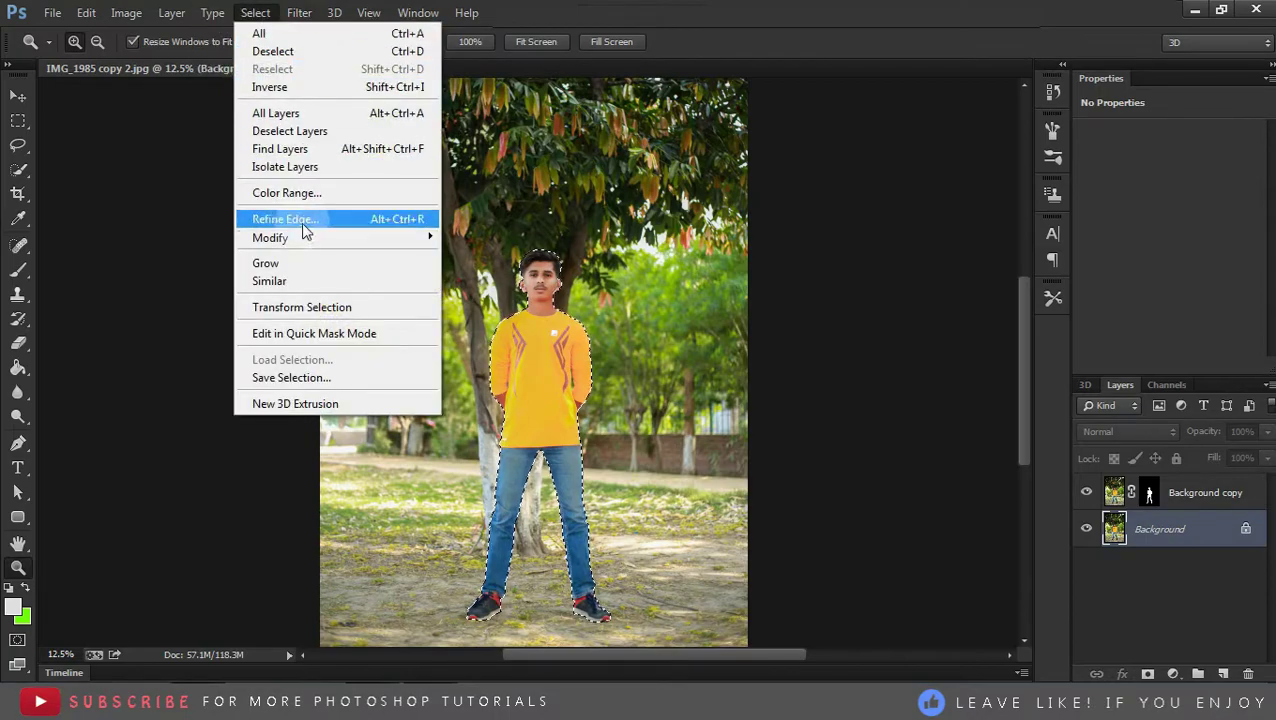
pyautogui.click(488, 273)
pyautogui.click(710, 240)
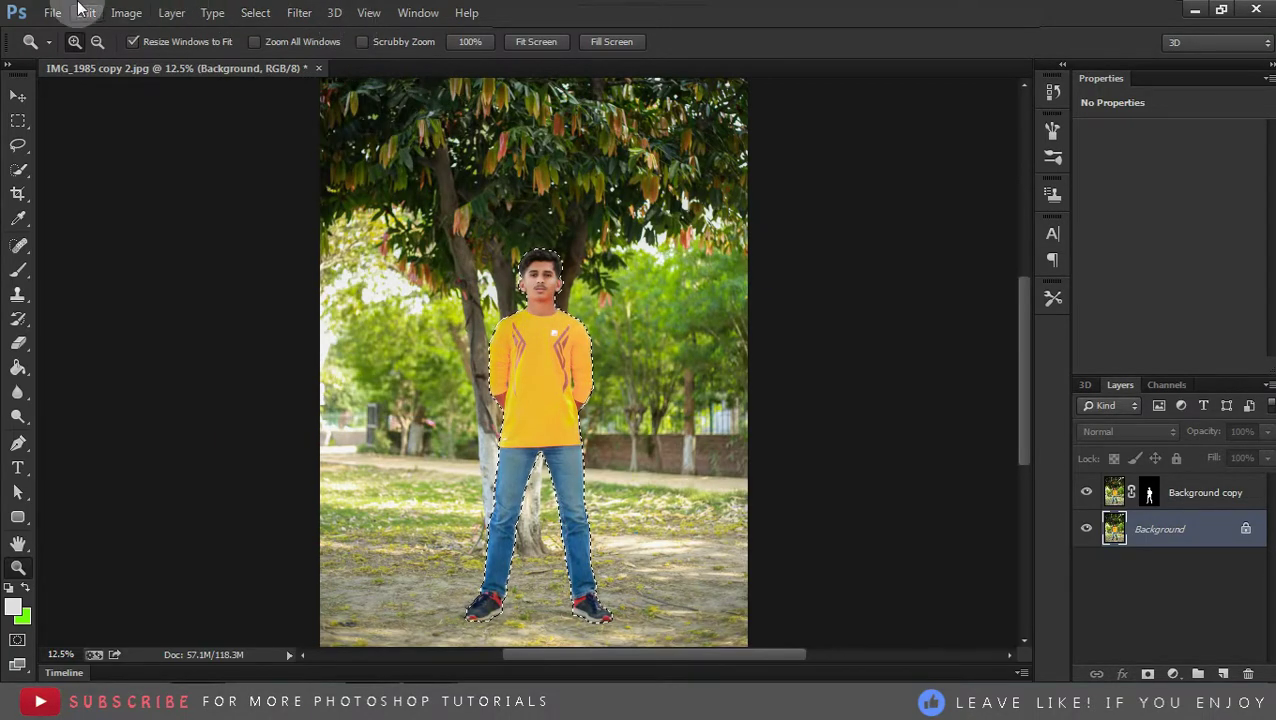
# Content-Aware fill the expanded selection, hide the cutout layer, and deselect
pyautogui.click(126, 12)
pyautogui.moveTo(86, 12)
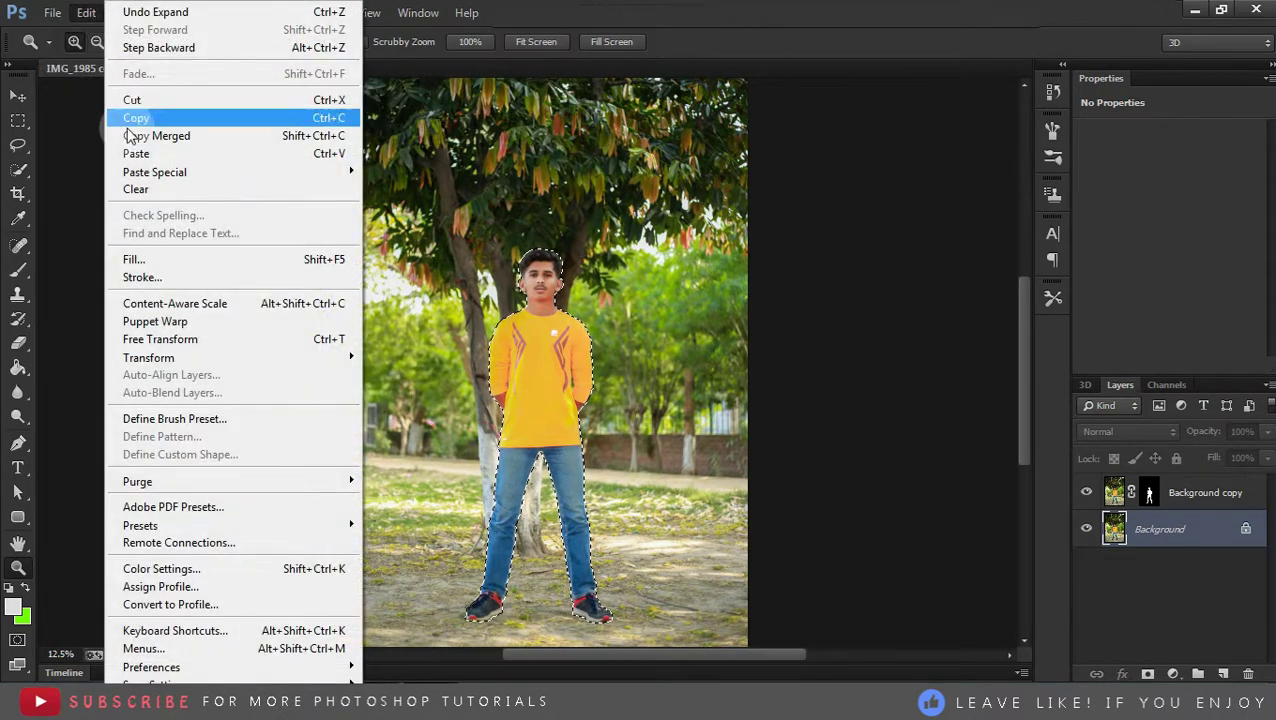
pyautogui.click(150, 259)
pyautogui.click(746, 194)
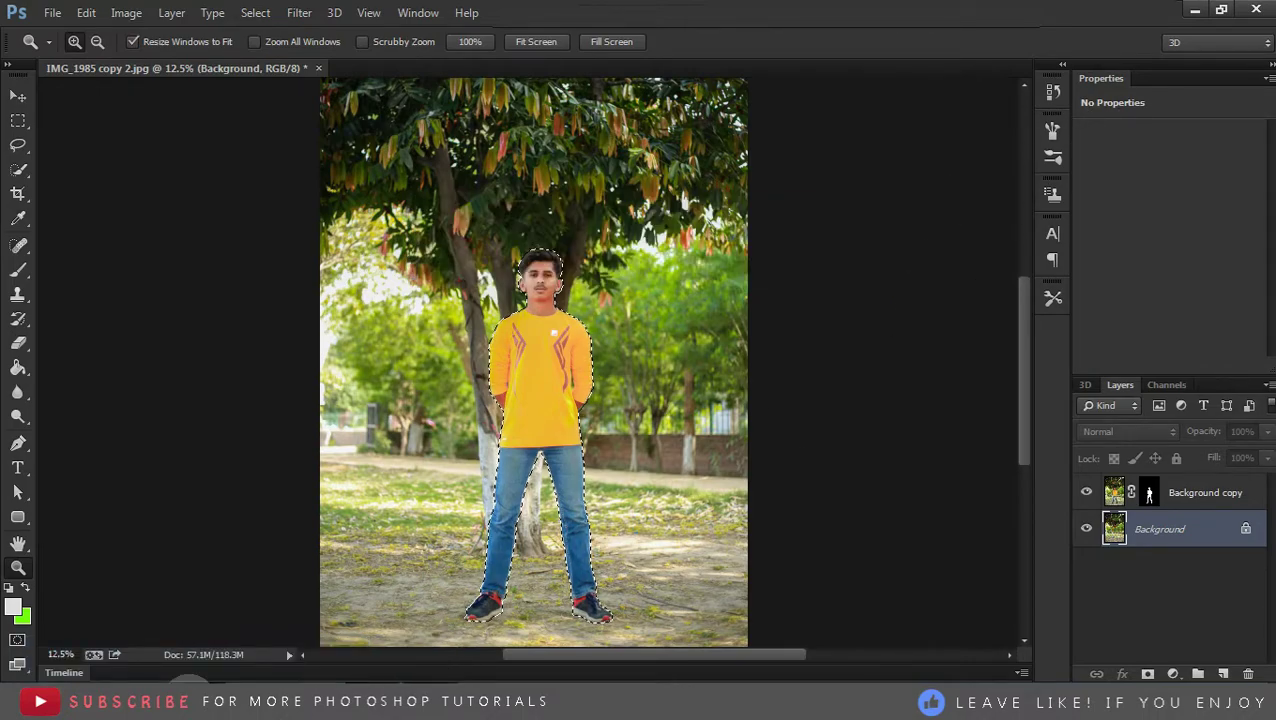
pyautogui.click(1088, 491)
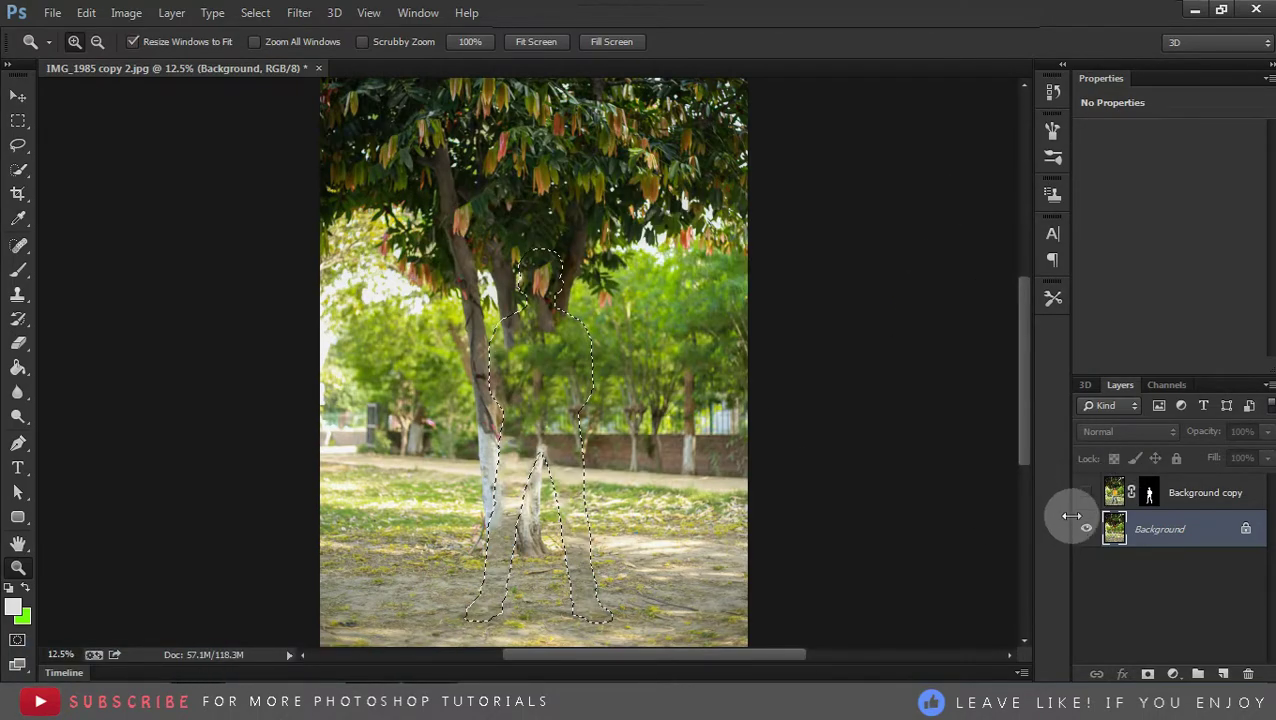
pyautogui.hotkey('ctrl', 'd')
pyautogui.click(505, 313)
# Compare the filled background by toggling the Background copy layer, leaving it visible
pyautogui.hotkey('ctrl', '0')
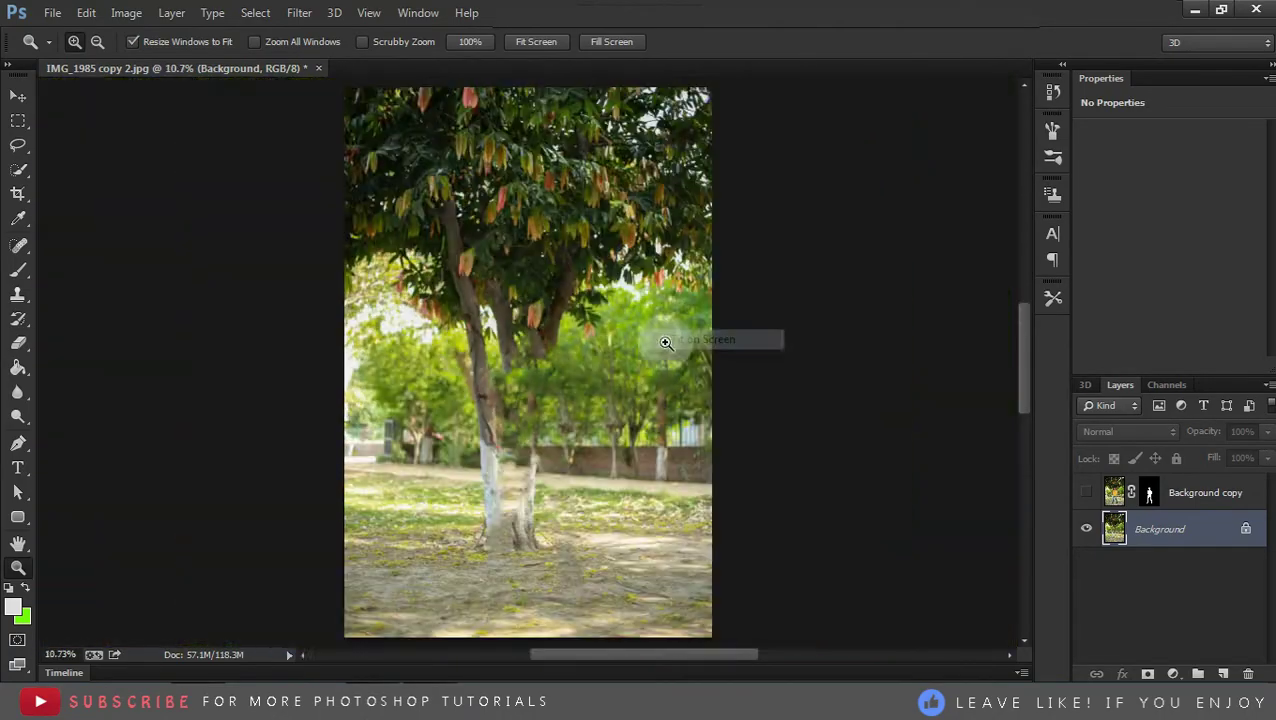
pyautogui.click(1097, 493)
pyautogui.click(1086, 491)
pyautogui.click(1086, 491)
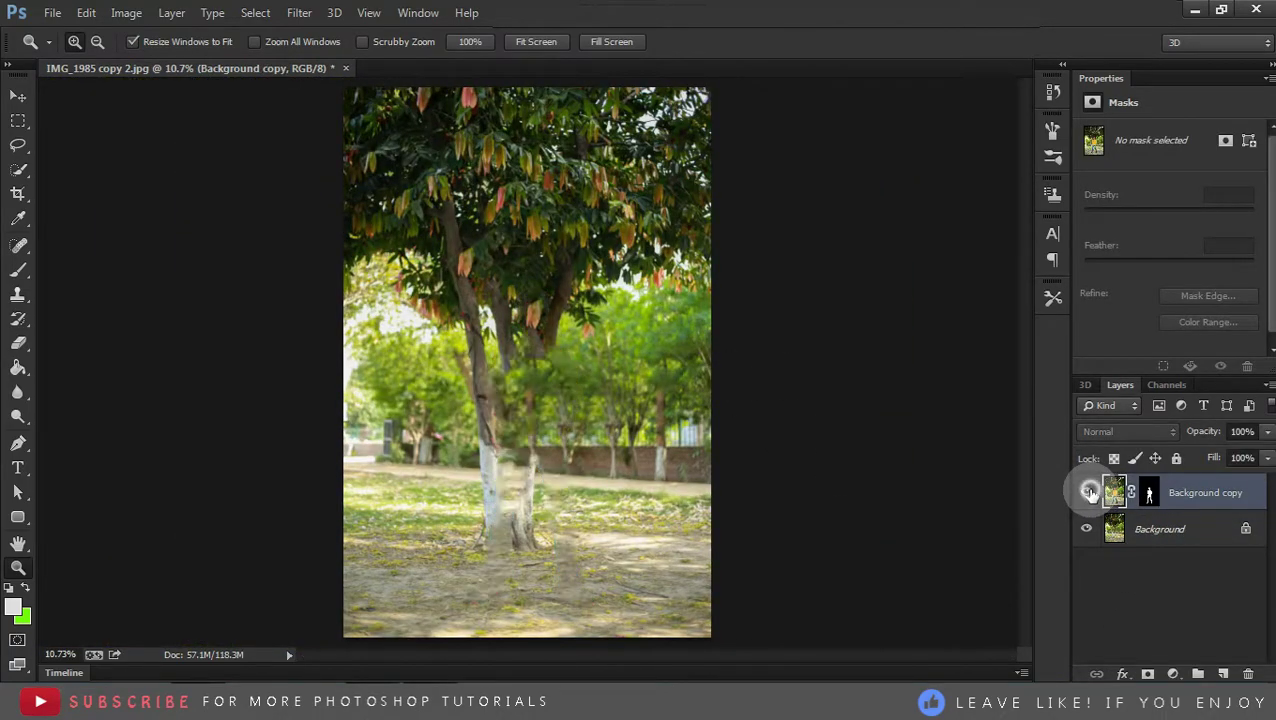
pyautogui.click(1086, 491)
pyautogui.click(1086, 491)
pyautogui.click(1086, 491)
# Blur the shoe edges with the Blur tool brush reduced to about 80, then fit on screen
pyautogui.moveTo(501, 624); pyautogui.dragTo(439, 585)
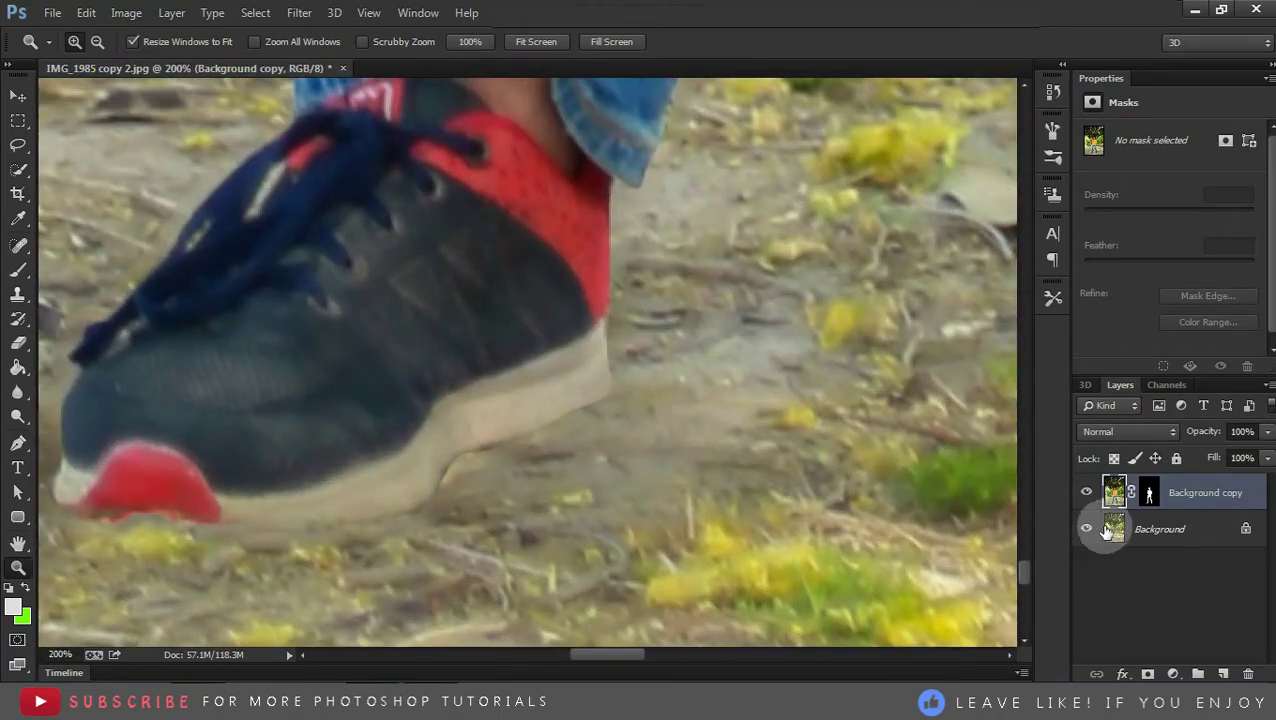
pyautogui.click(1110, 530)
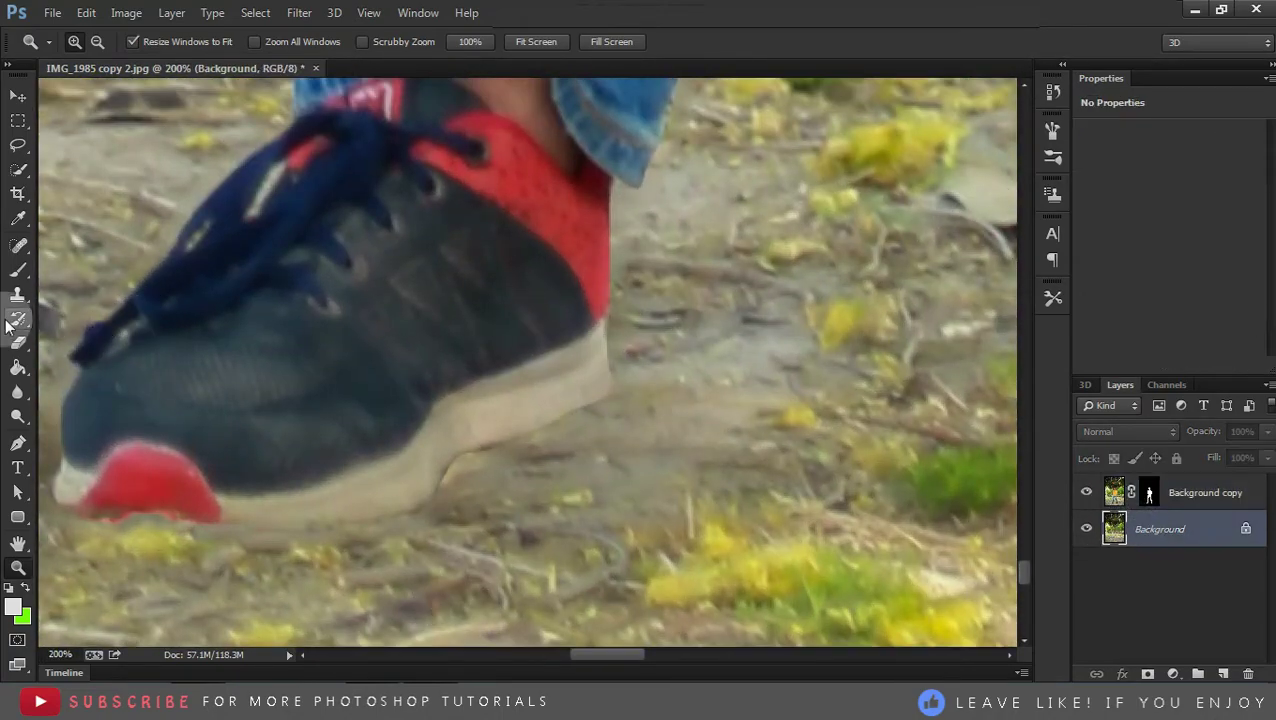
pyautogui.click(18, 392)
pyautogui.press('[')
pyautogui.press('[')
pyautogui.press('[')
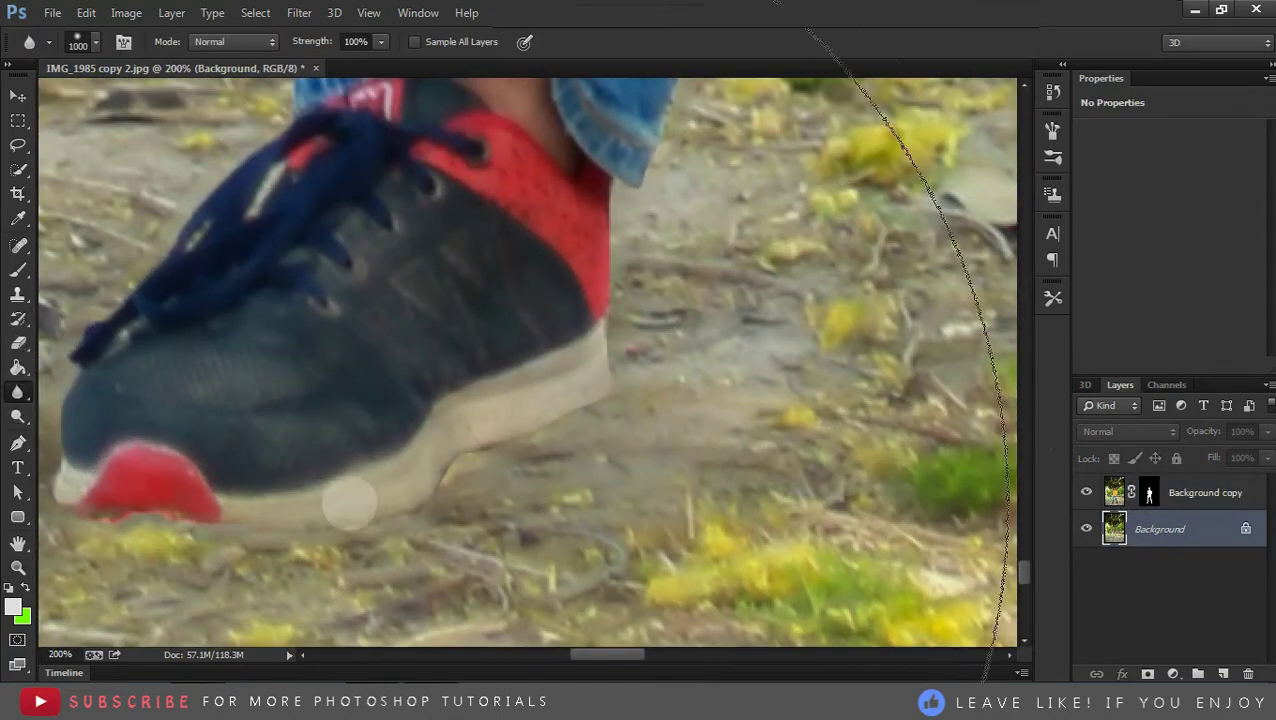
pyautogui.press('[')
pyautogui.press('[')
pyautogui.press('[')
pyautogui.press('[')
pyautogui.press('[')
pyautogui.press('[')
pyautogui.press('[')
pyautogui.press('[')
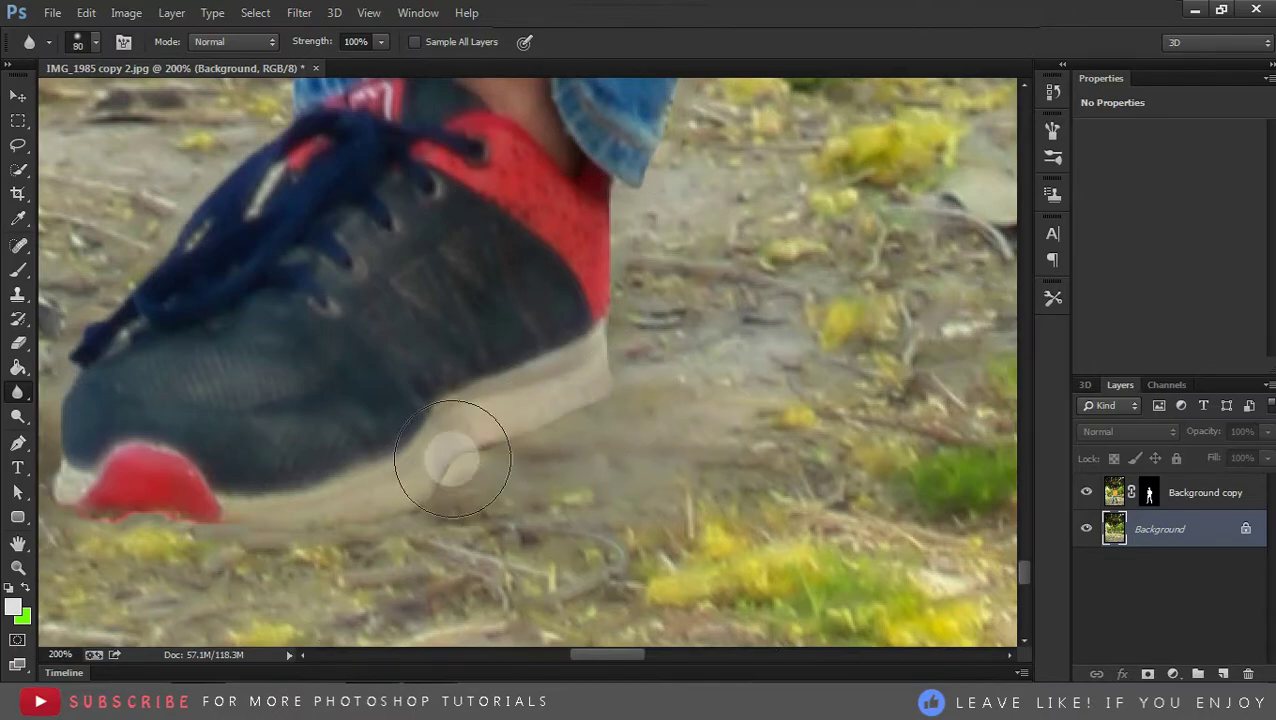
pyautogui.click(1250, 492)
pyautogui.press('[')
pyautogui.press('[')
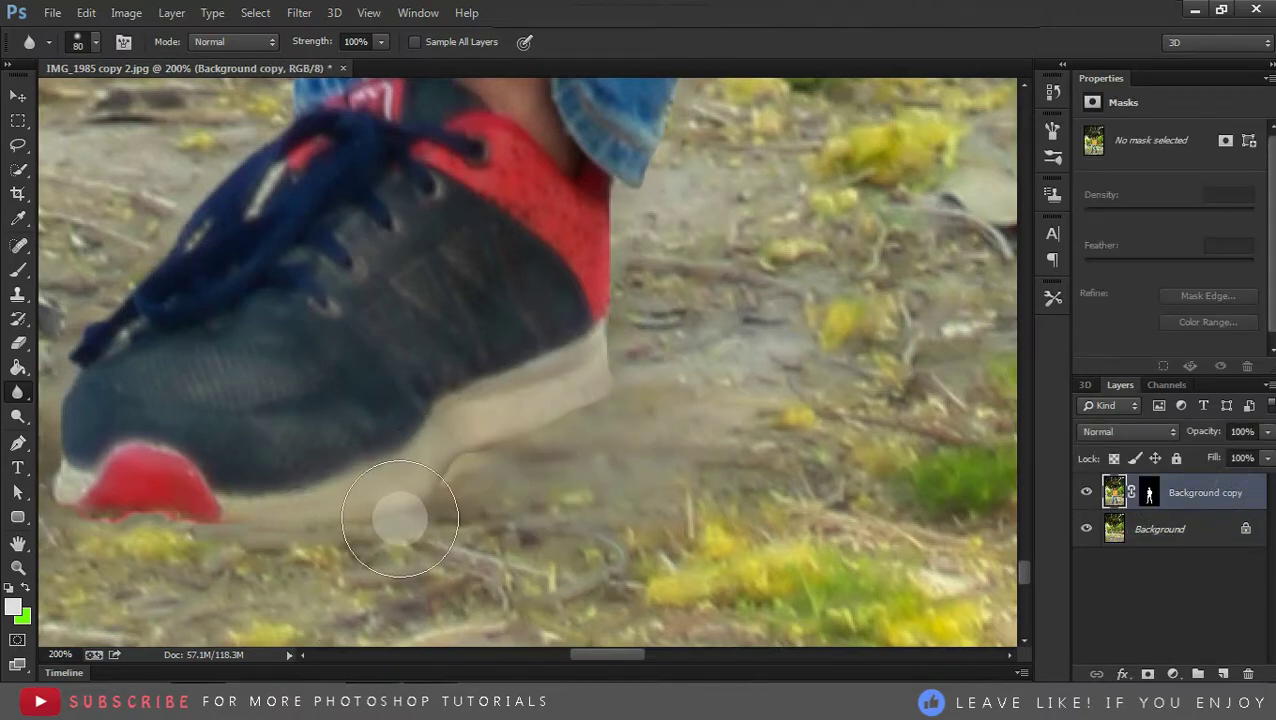
pyautogui.hscroll(10, 142, 512)
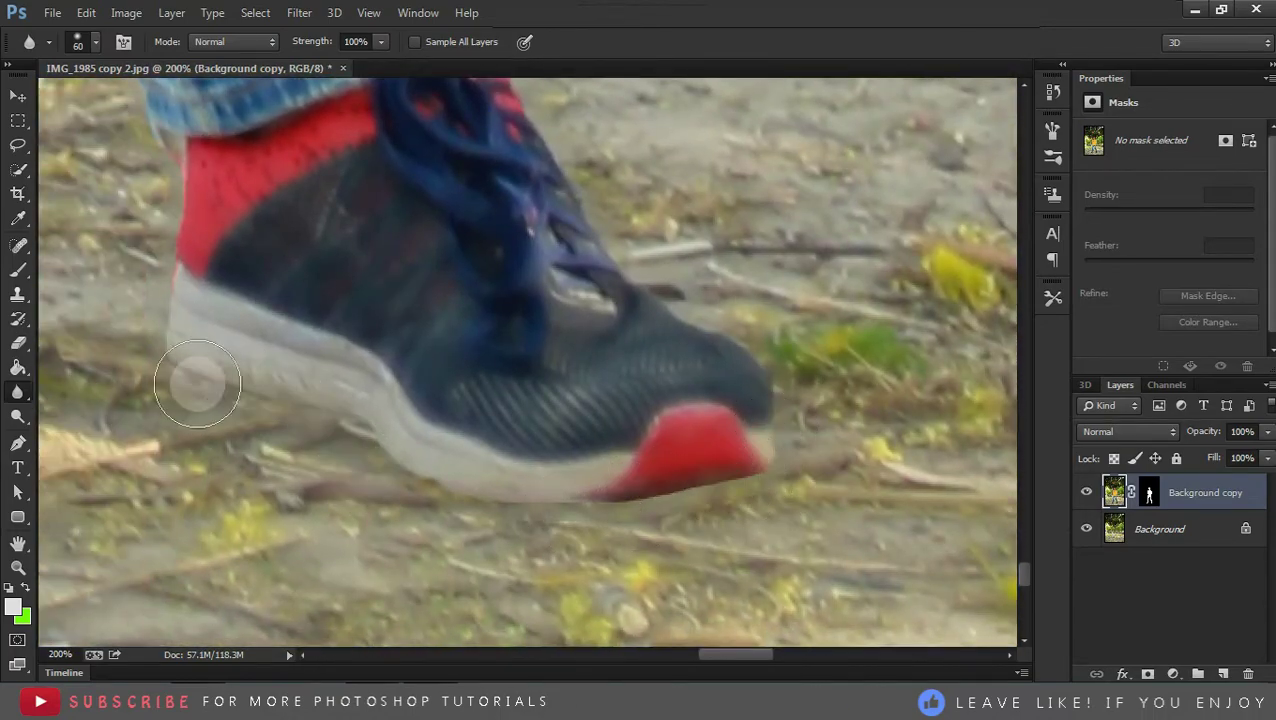
pyautogui.scroll(5, 462, 359)
pyautogui.press('z')
pyautogui.hotkey('ctrl', '0')
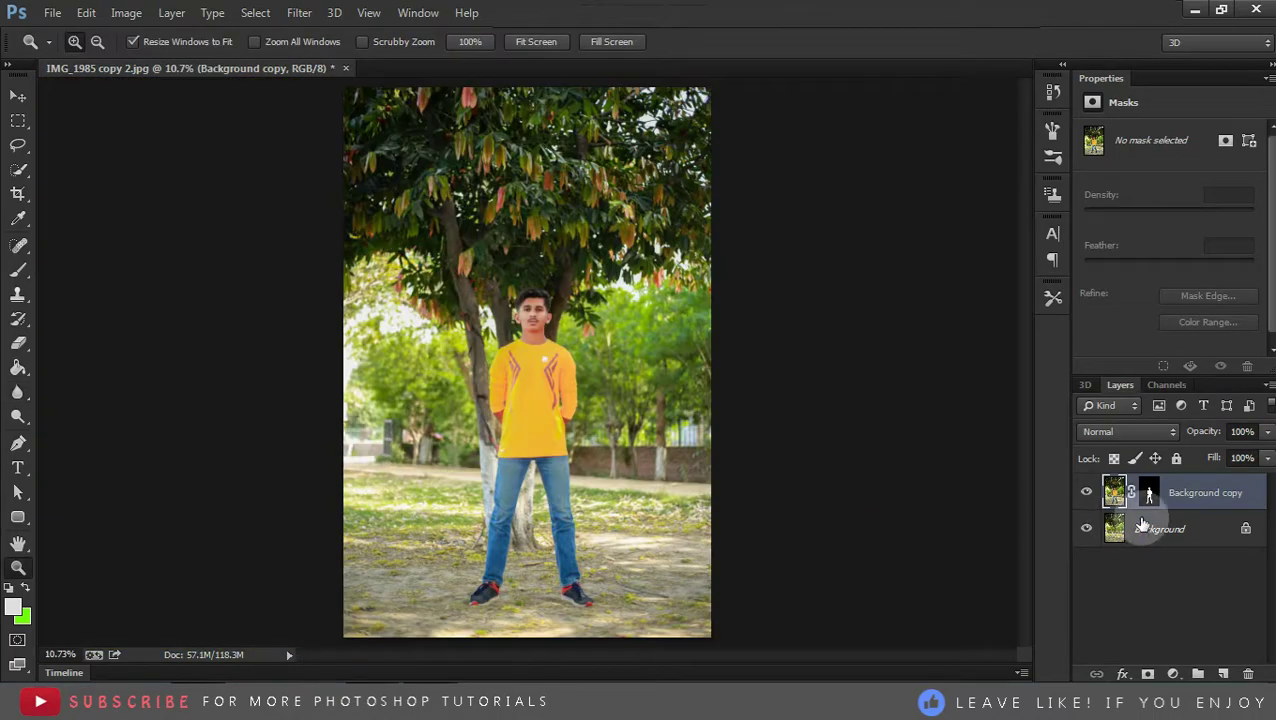
# Apply a roughly 27 px Tilt-Shift blur to the Background layer, with focus below the feet
pyautogui.click(1086, 492)
pyautogui.click(1086, 492)
pyautogui.click(1086, 492)
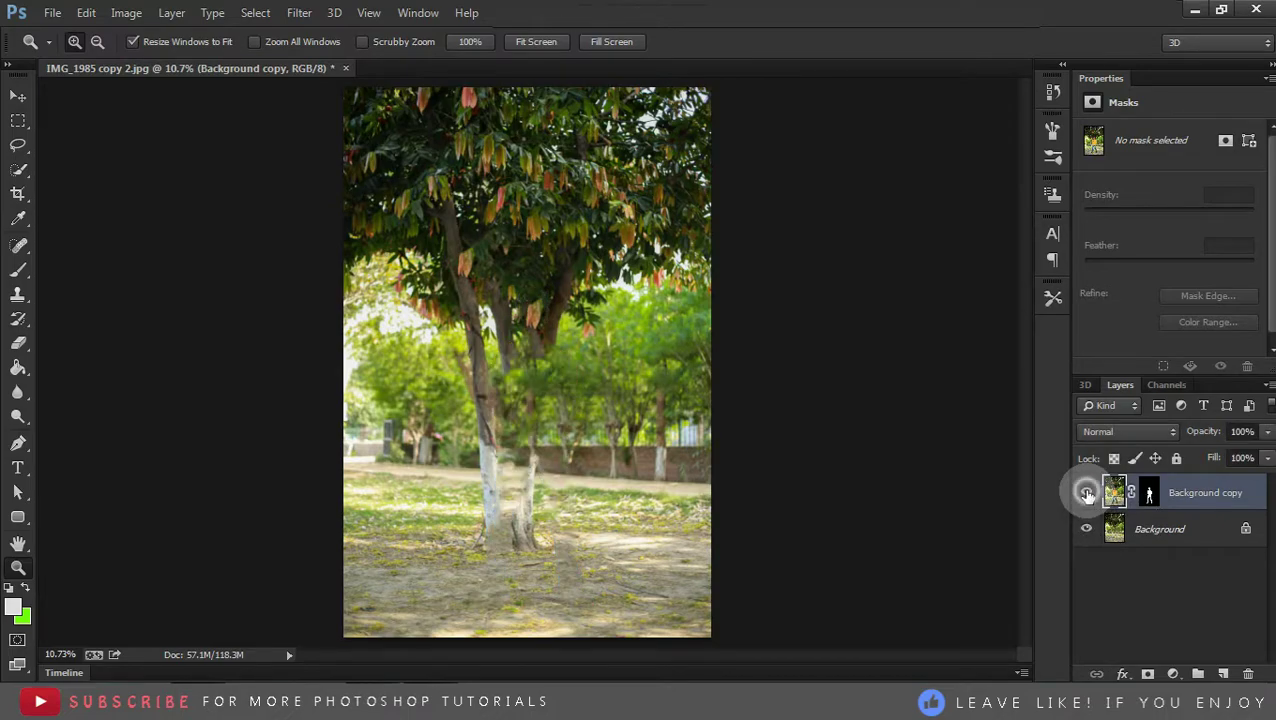
pyautogui.click(1086, 492)
pyautogui.click(1170, 527)
pyautogui.click(299, 12)
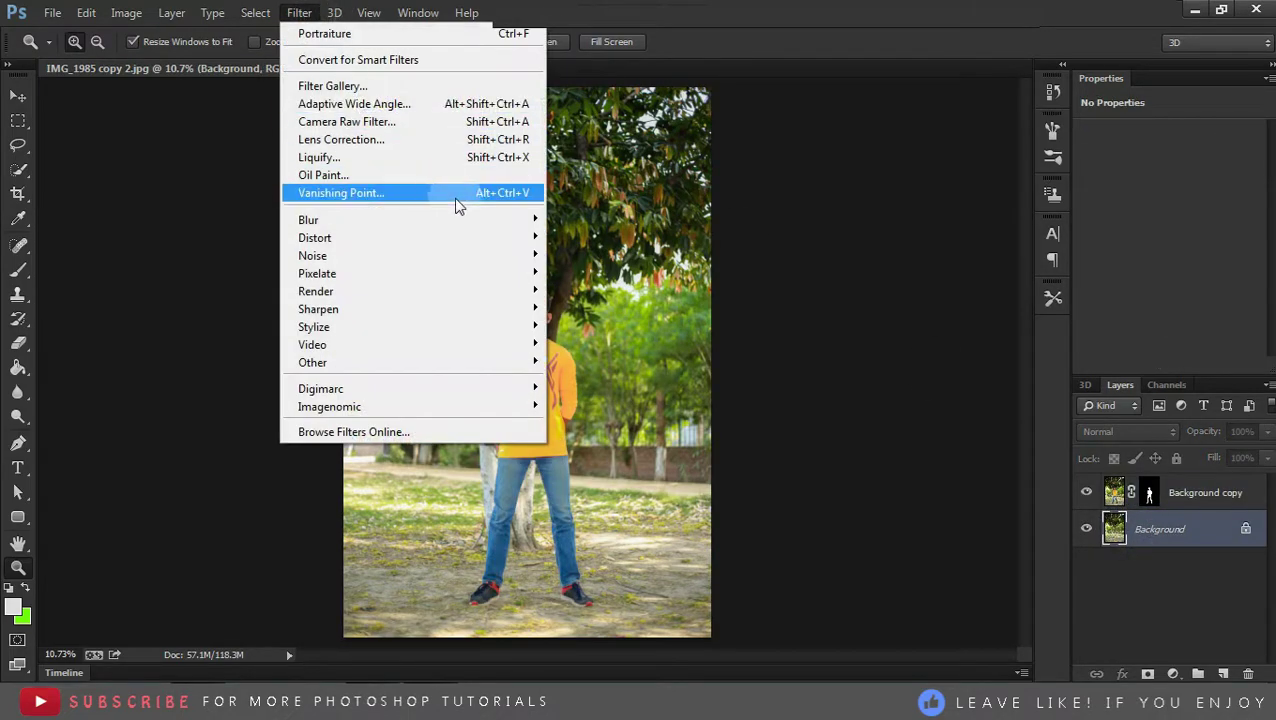
pyautogui.click(640, 252)
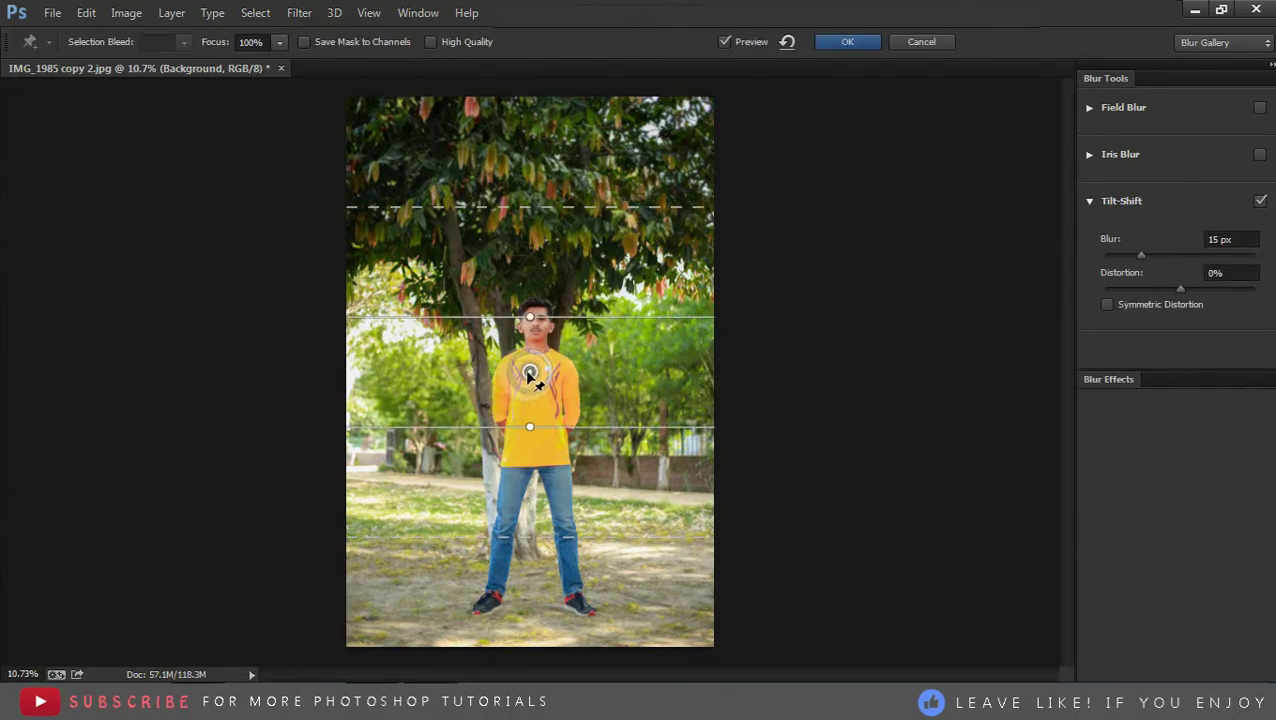
pyautogui.moveTo(531, 374); pyautogui.dragTo(521, 679)
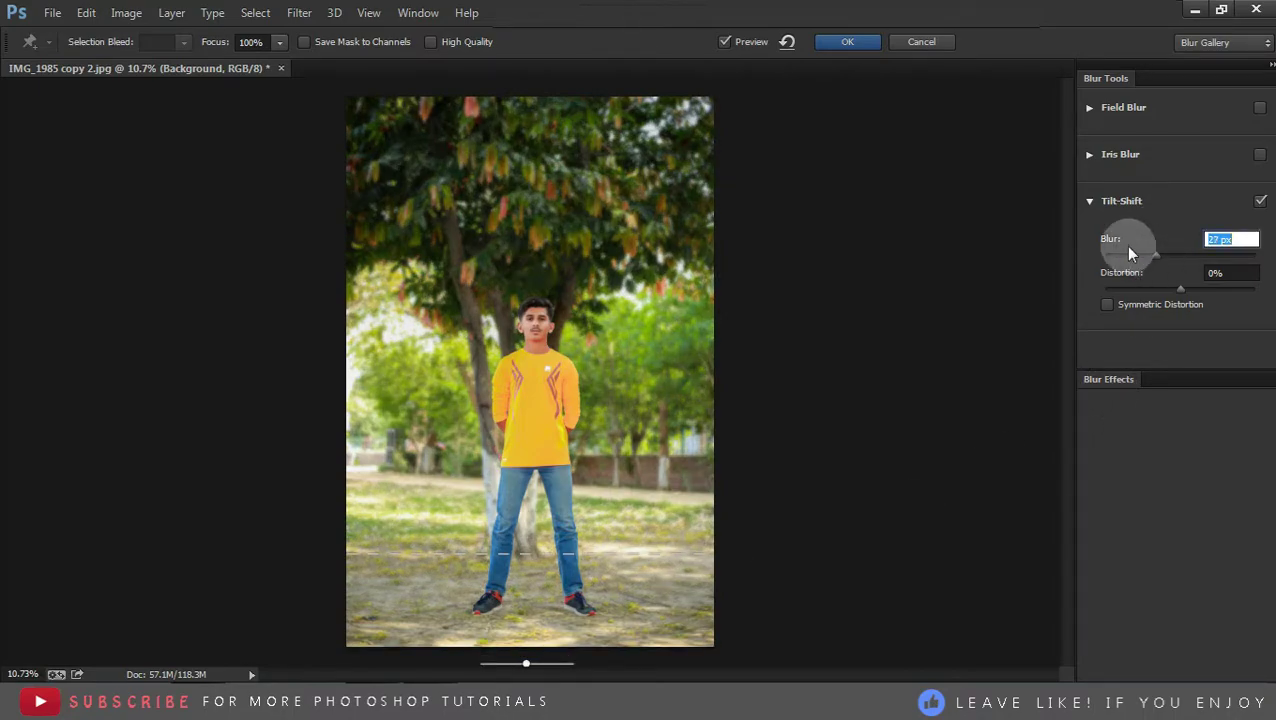
pyautogui.click(829, 42)
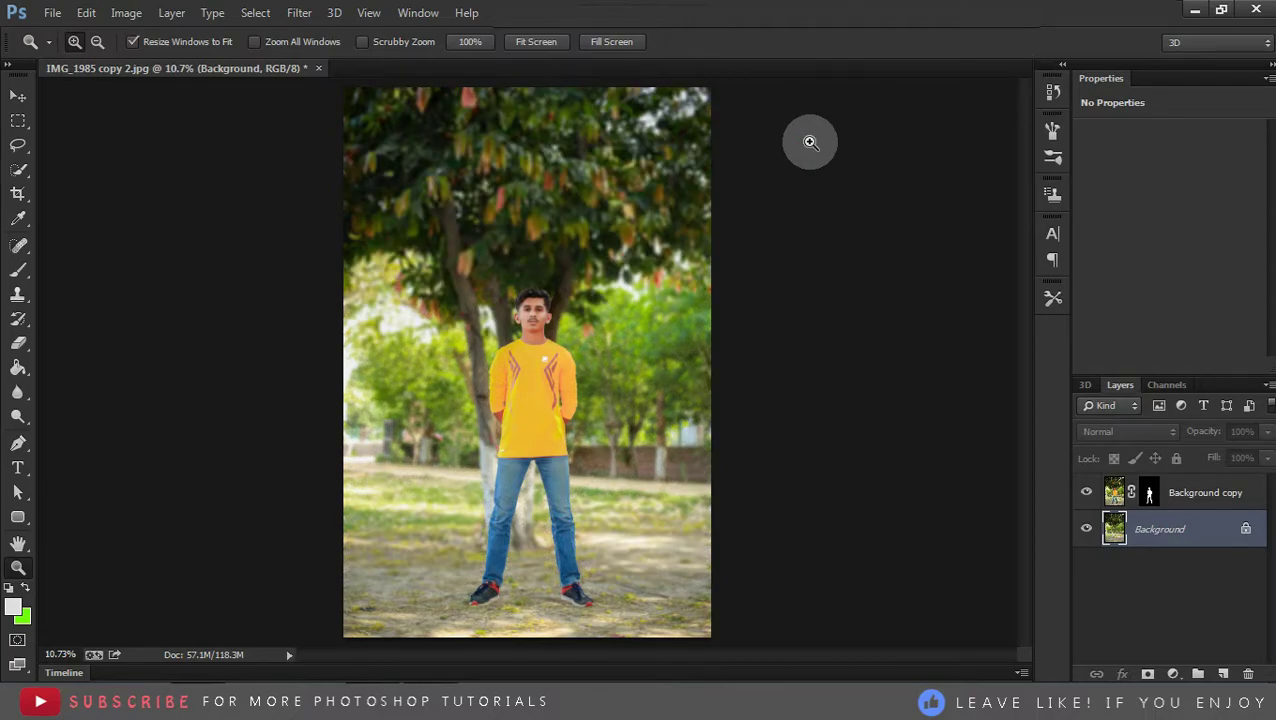
# Zoom to 66.7% on the face and shirt, with the Blur tool targeting Background copy
pyautogui.click(636, 337)
pyautogui.click(601, 290)
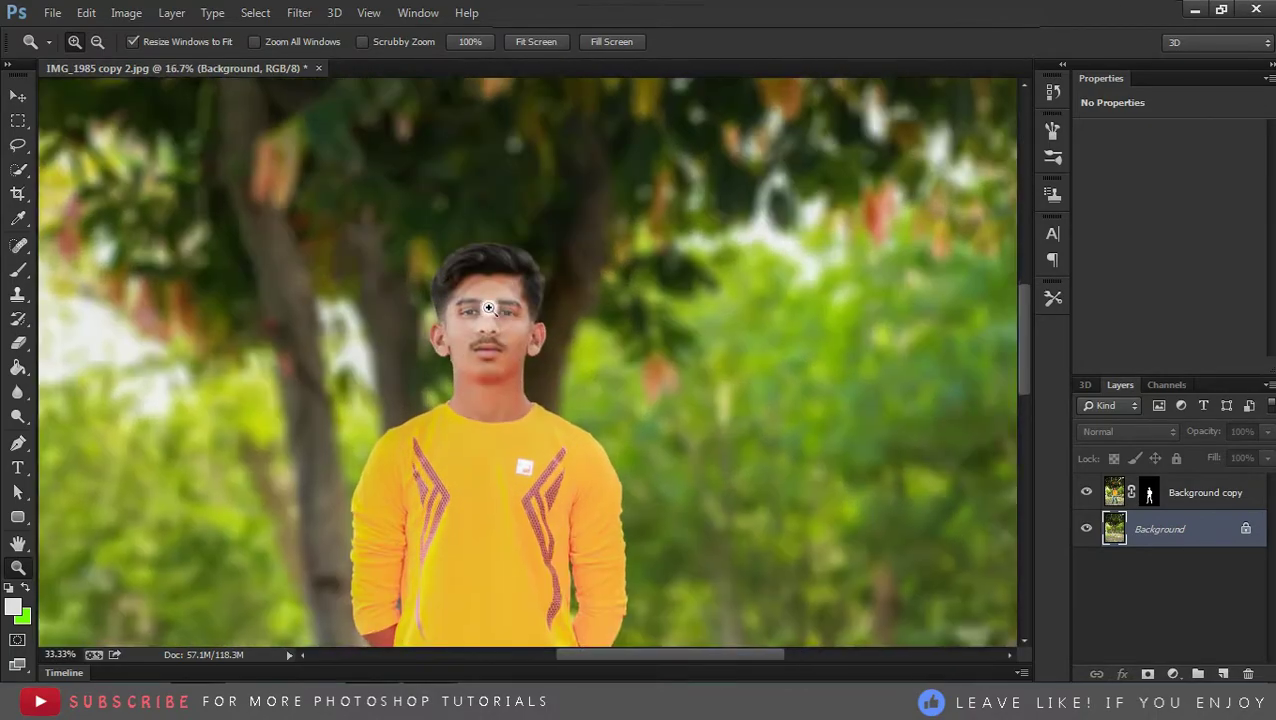
pyautogui.click(484, 305)
pyautogui.click(567, 421)
pyautogui.click(18, 393)
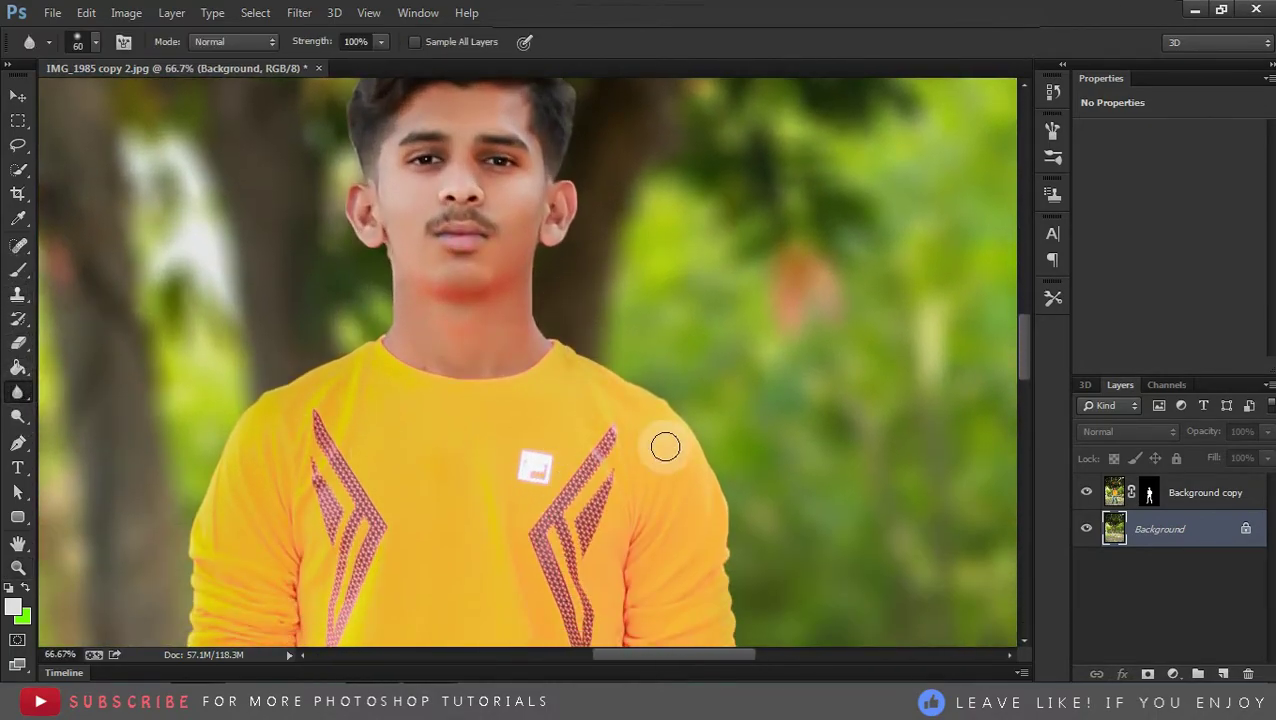
pyautogui.scroll(-2, 725, 521)
pyautogui.scroll(-3, 718, 420)
pyautogui.scroll(-2, 710, 480)
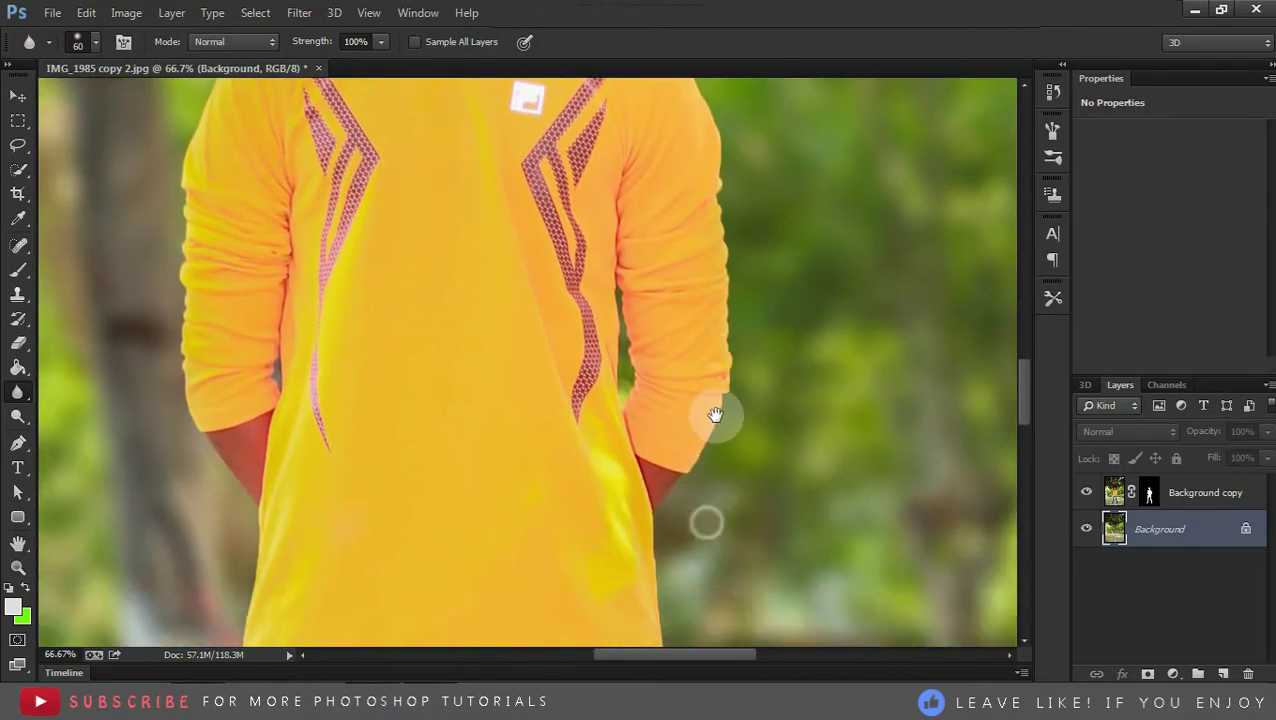
pyautogui.scroll(-2, 660, 528)
pyautogui.scroll(-2, 647, 430)
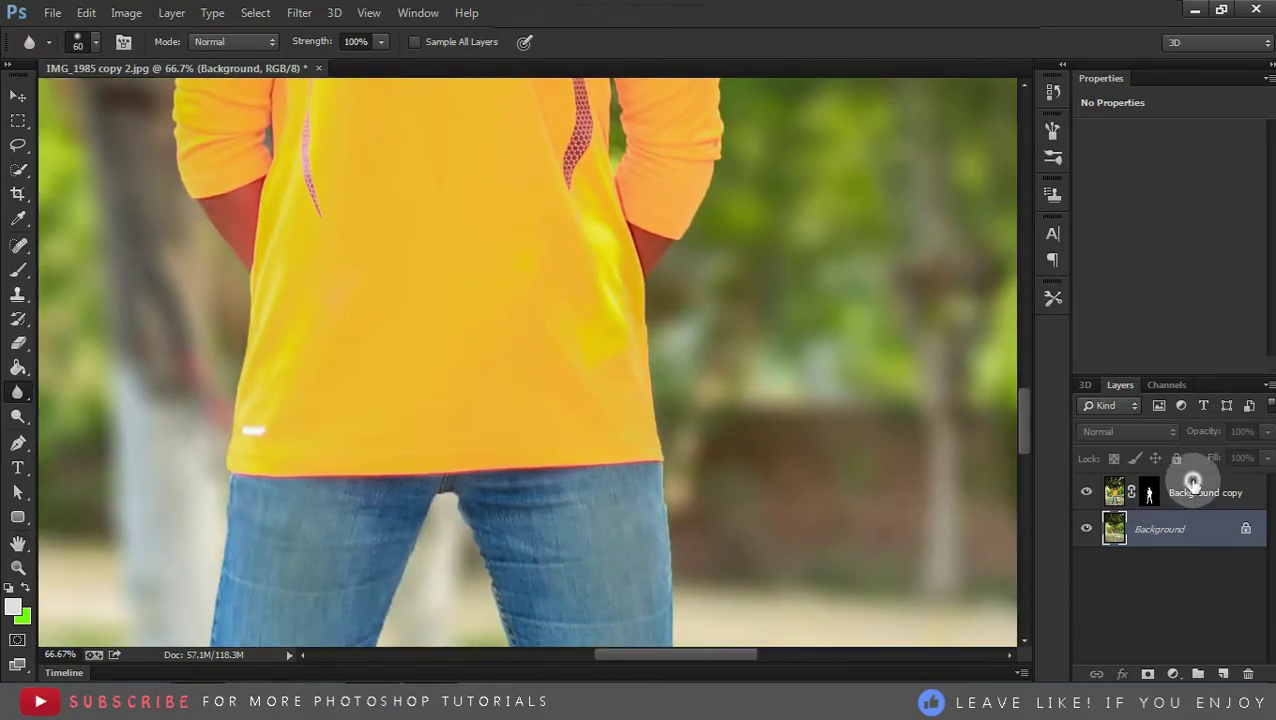
pyautogui.click(1190, 492)
# Blur the cut-out edges along the hair, face, shirt and jeans, then zoom to 100% on the face
pyautogui.scroll(1, 650, 420)
pyautogui.scroll(4, 670, 320)
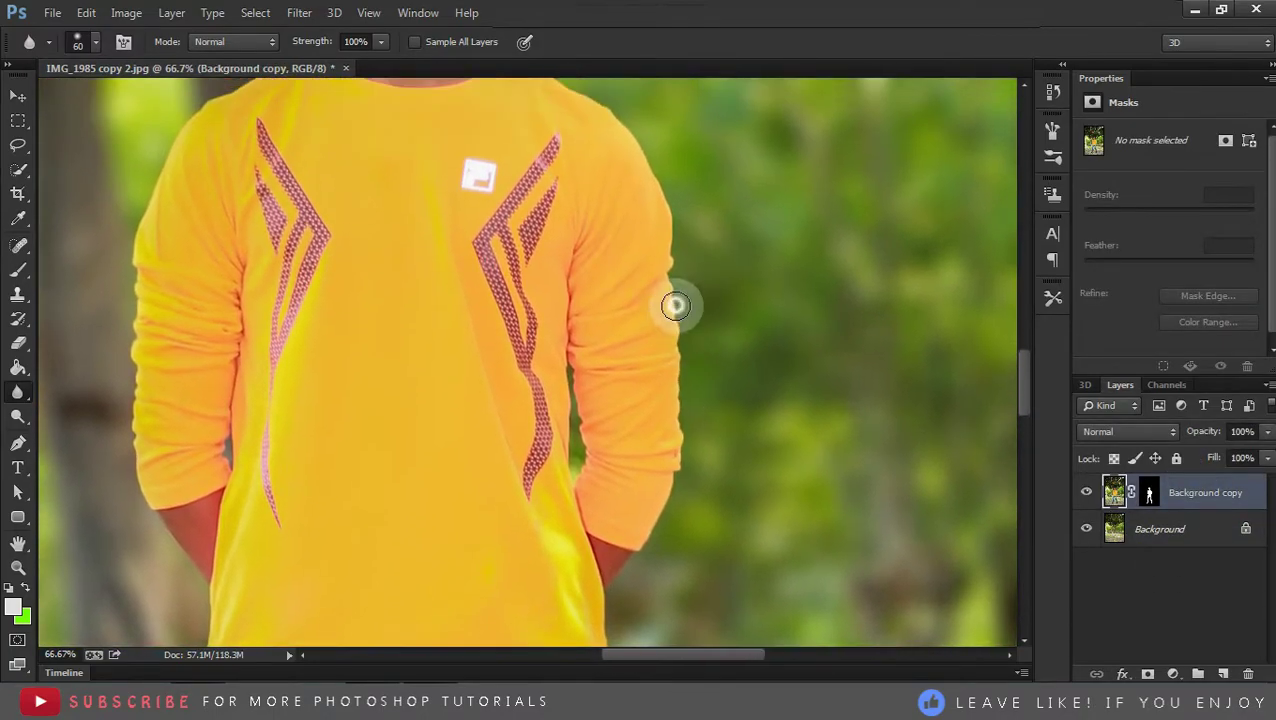
pyautogui.scroll(3, 674, 219)
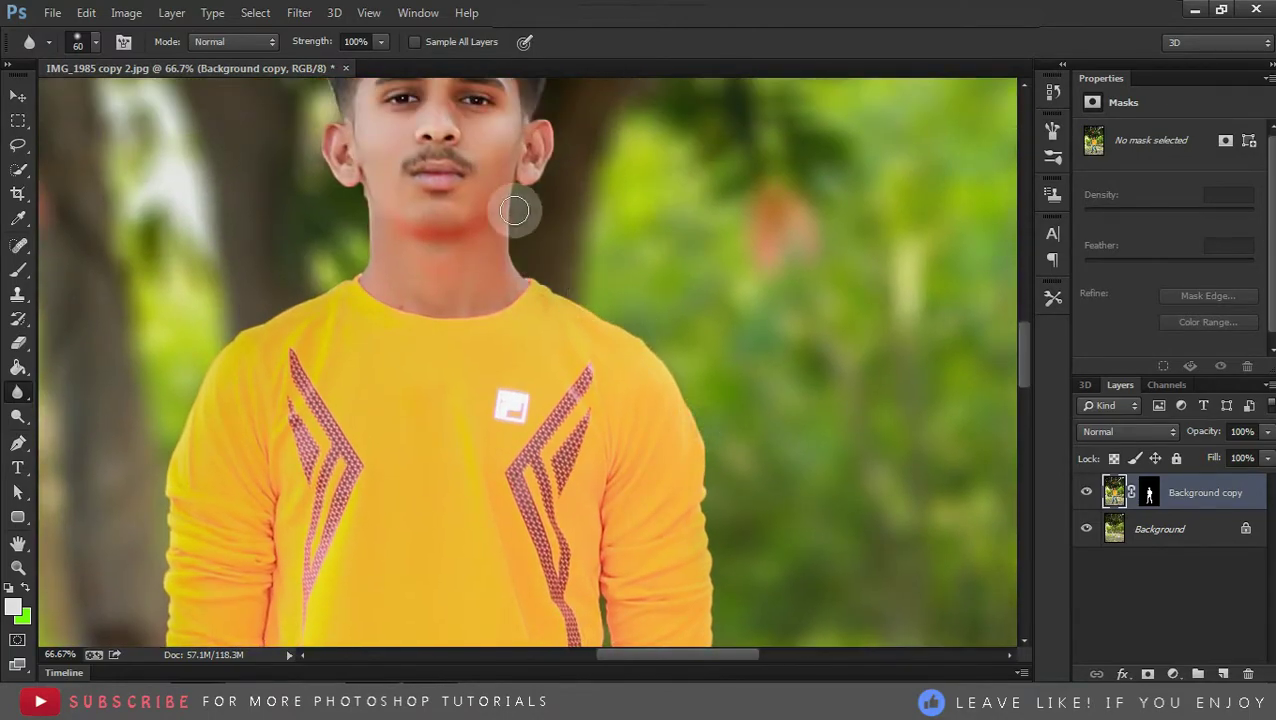
pyautogui.scroll(3, 545, 300)
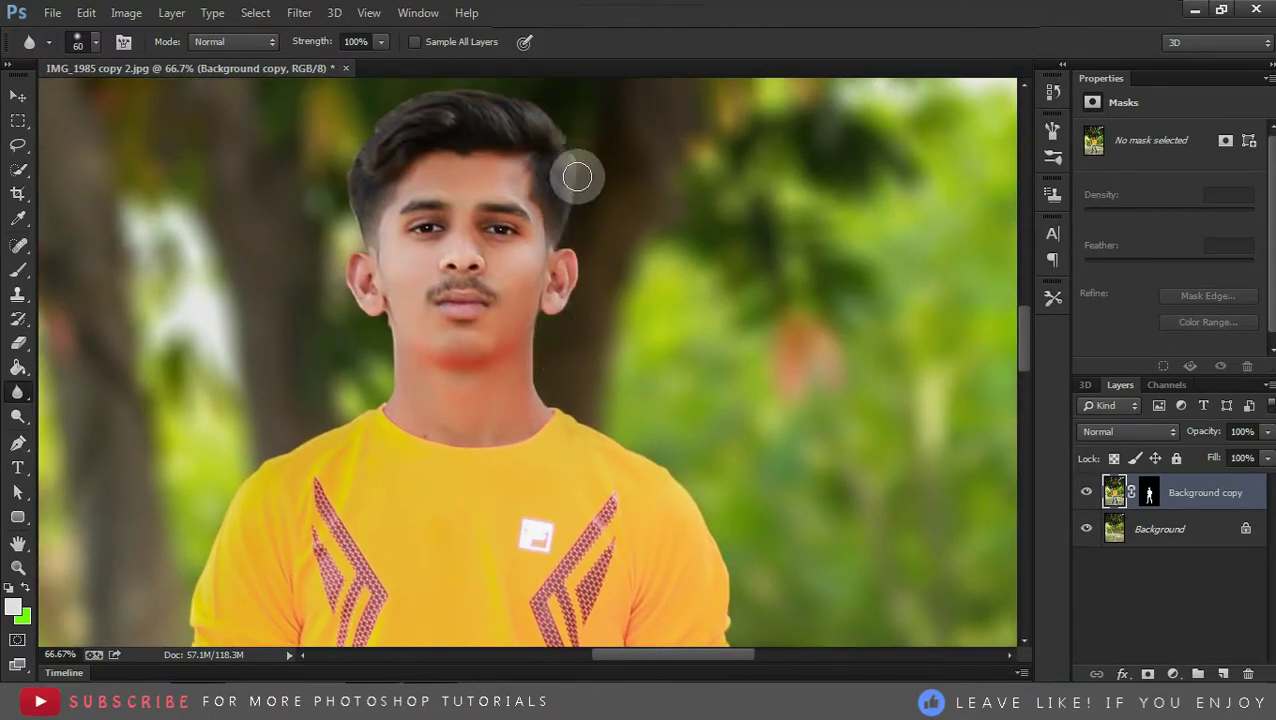
pyautogui.moveTo(575, 177); pyautogui.dragTo(626, 261)
pyautogui.click(444, 255)
pyautogui.moveTo(419, 355); pyautogui.dragTo(450, 461)
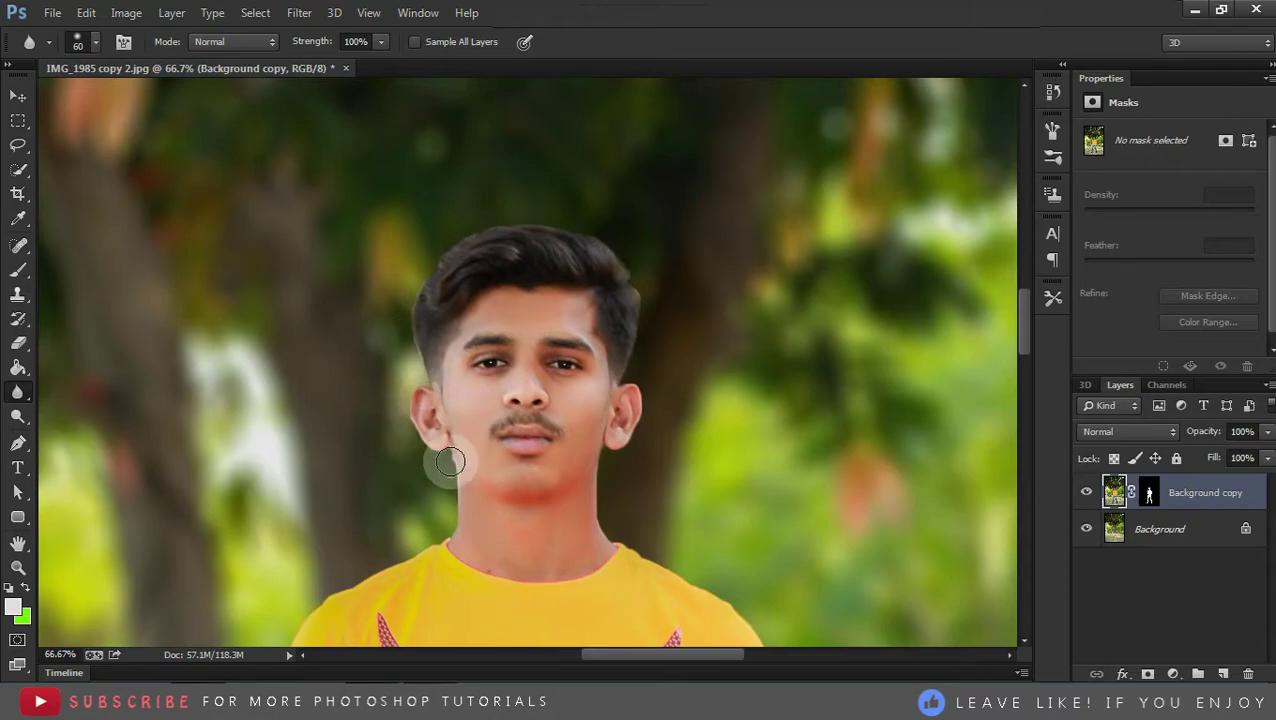
pyautogui.scroll(-3, 500, 480)
pyautogui.scroll(-5, 464, 458)
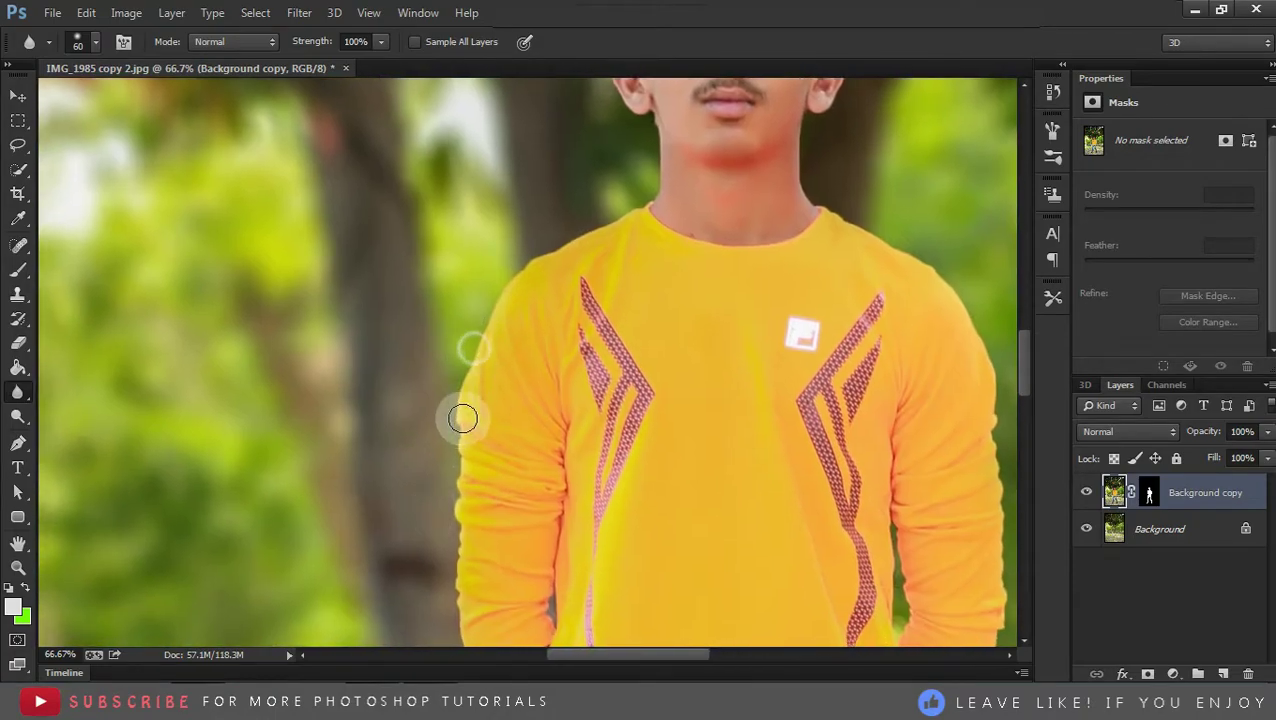
pyautogui.moveTo(459, 416); pyautogui.dragTo(471, 372)
pyautogui.scroll(-3, 478, 430)
pyautogui.scroll(-1, 570, 441)
pyautogui.scroll(-3, 583, 302)
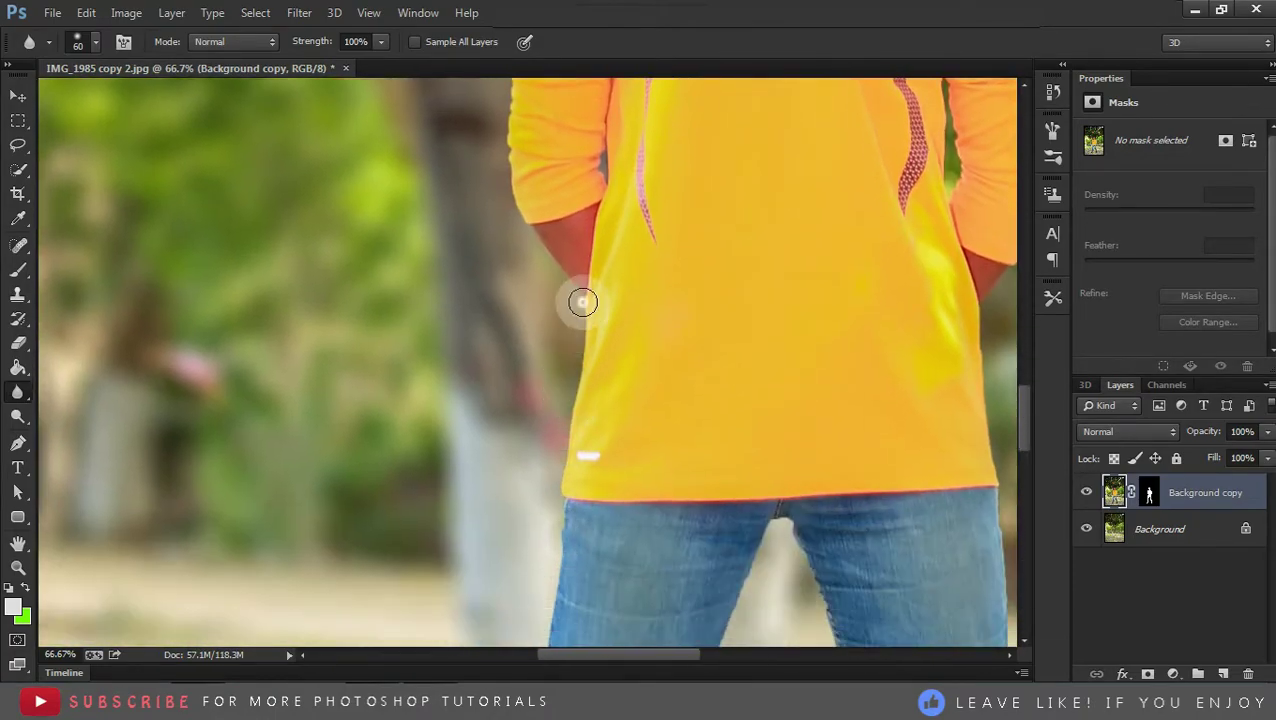
pyautogui.scroll(-2, 568, 491)
pyautogui.scroll(-3, 584, 459)
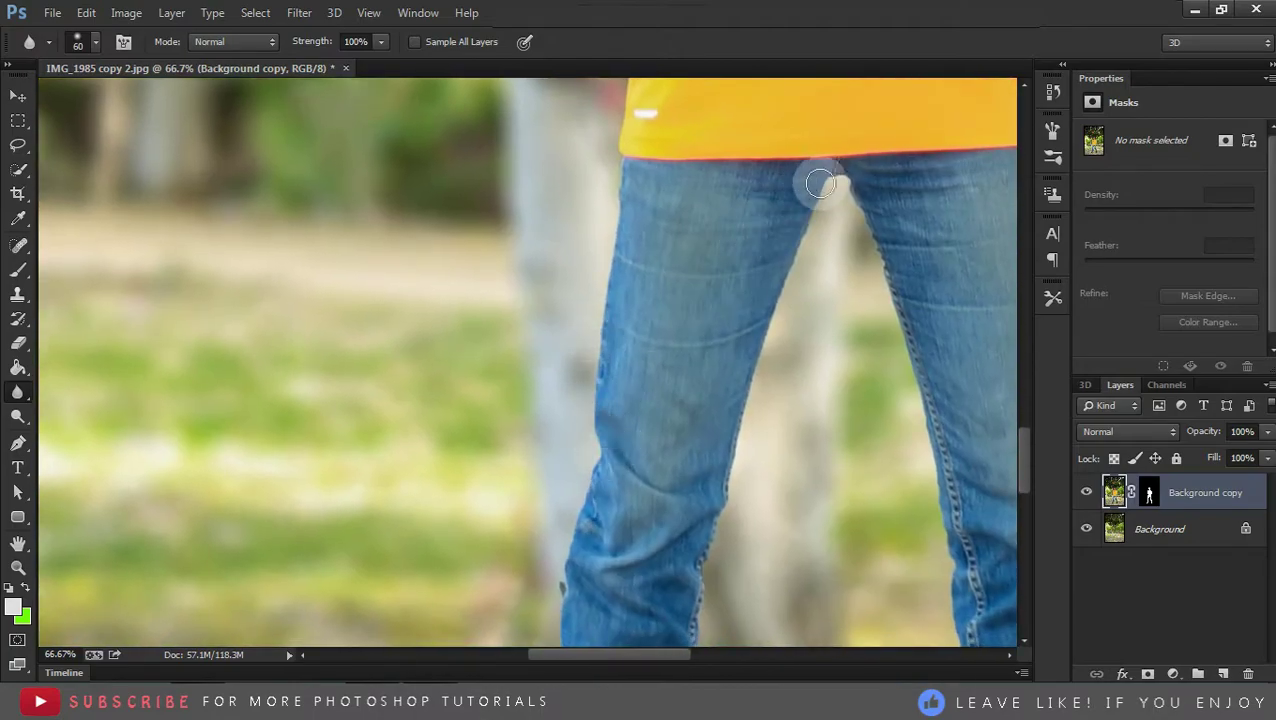
pyautogui.scroll(-3, 587, 497)
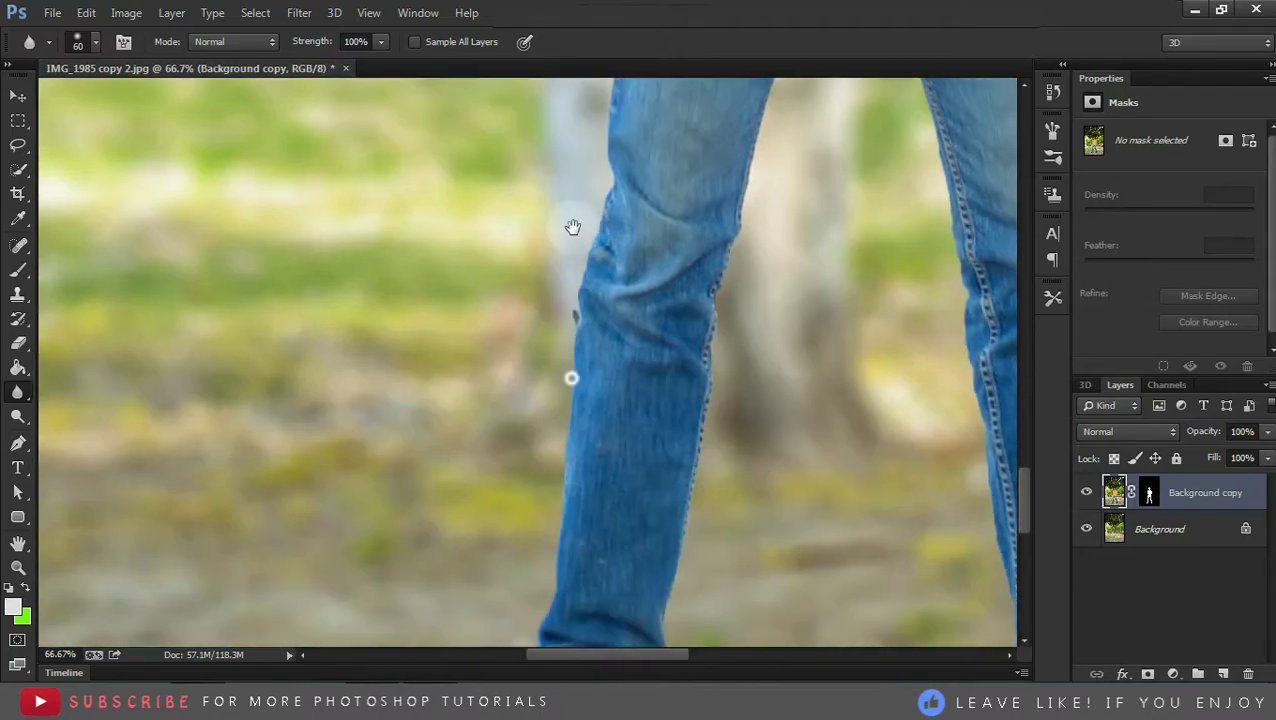
pyautogui.scroll(-3, 572, 376)
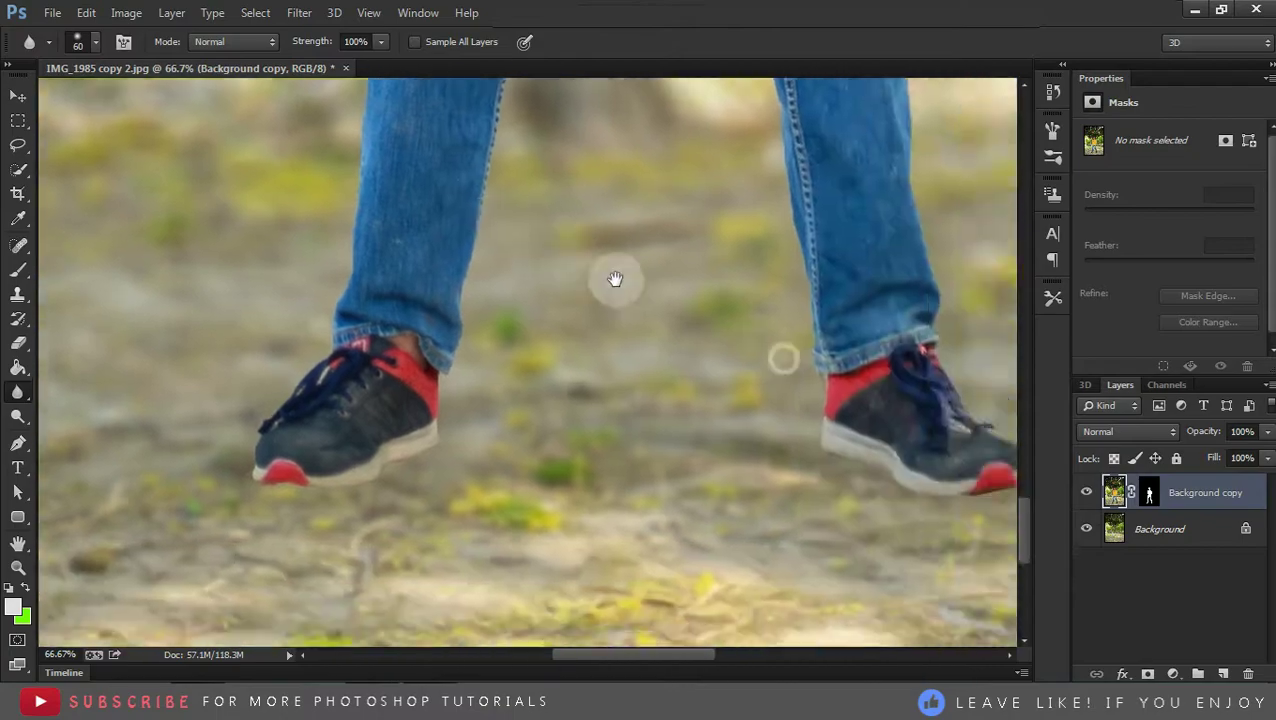
pyautogui.moveTo(677, 370)
pyautogui.mouseDown()
pyautogui.moveTo(695, 165)
pyautogui.moveTo(684, 363)
pyautogui.mouseUp()
pyautogui.press('z')
pyautogui.moveTo(720, 233)
pyautogui.mouseDown()
pyautogui.moveTo(658, 287)
pyautogui.moveTo(527, 344)
pyautogui.moveTo(618, 291)
pyautogui.moveTo(689, 447)
pyautogui.moveTo(427, 327)
pyautogui.mouseUp()
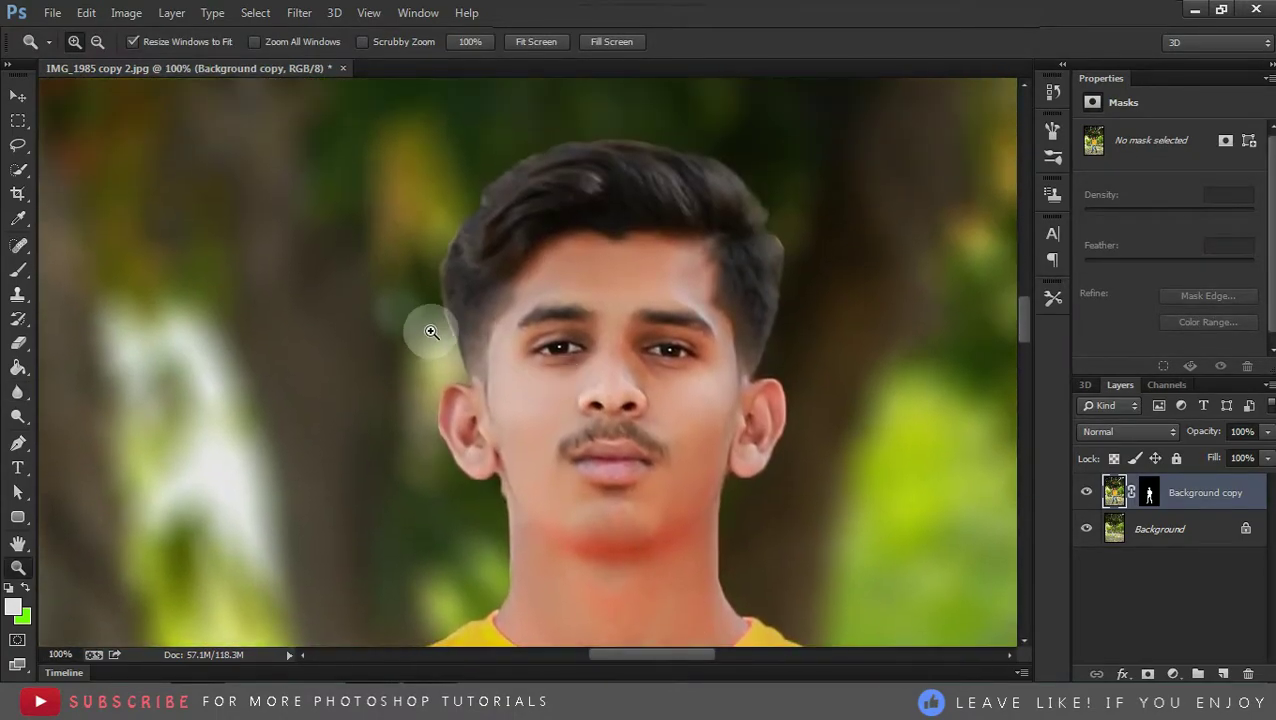
# Zoom on the eye and hair, then select the Background copy mask with a 7 px black Brush
pyautogui.click(447, 327)
pyautogui.click(1151, 493)
pyautogui.press('b')
pyautogui.press('d')
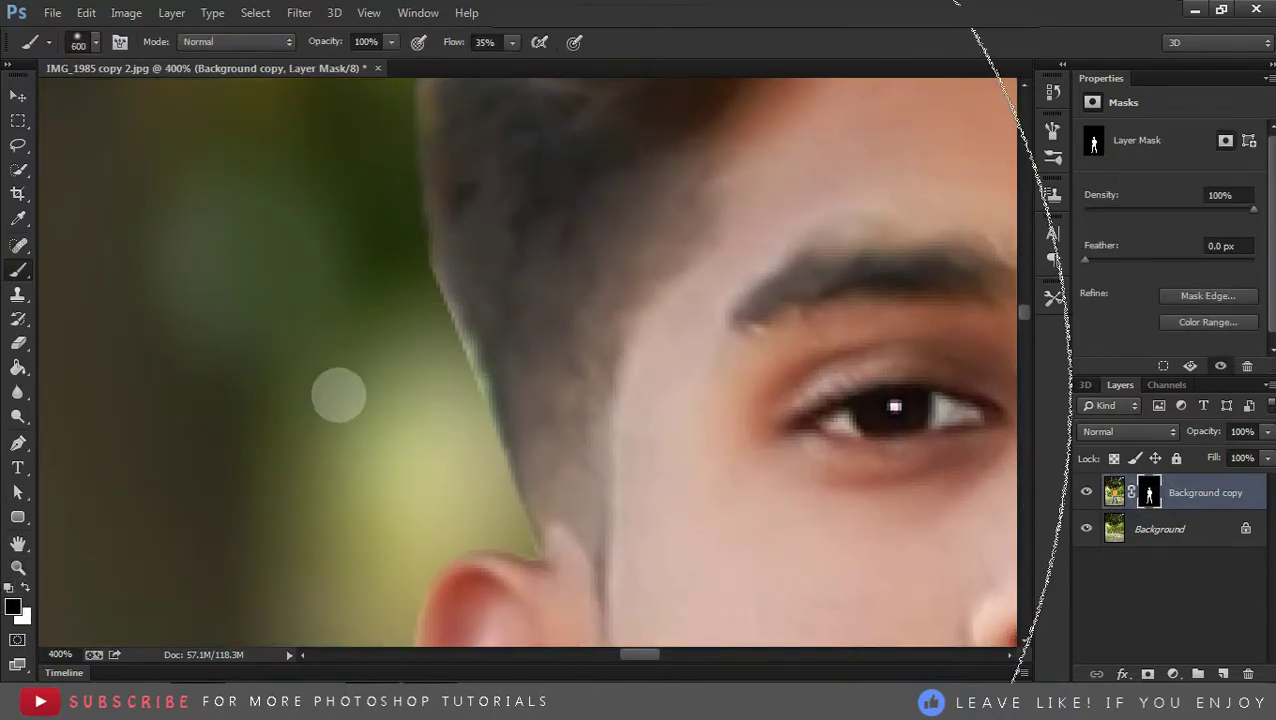
pyautogui.keyDown('alt'); pyautogui.moveTo(339, 396); pyautogui.dragTo(438, 310); pyautogui.keyUp('alt')
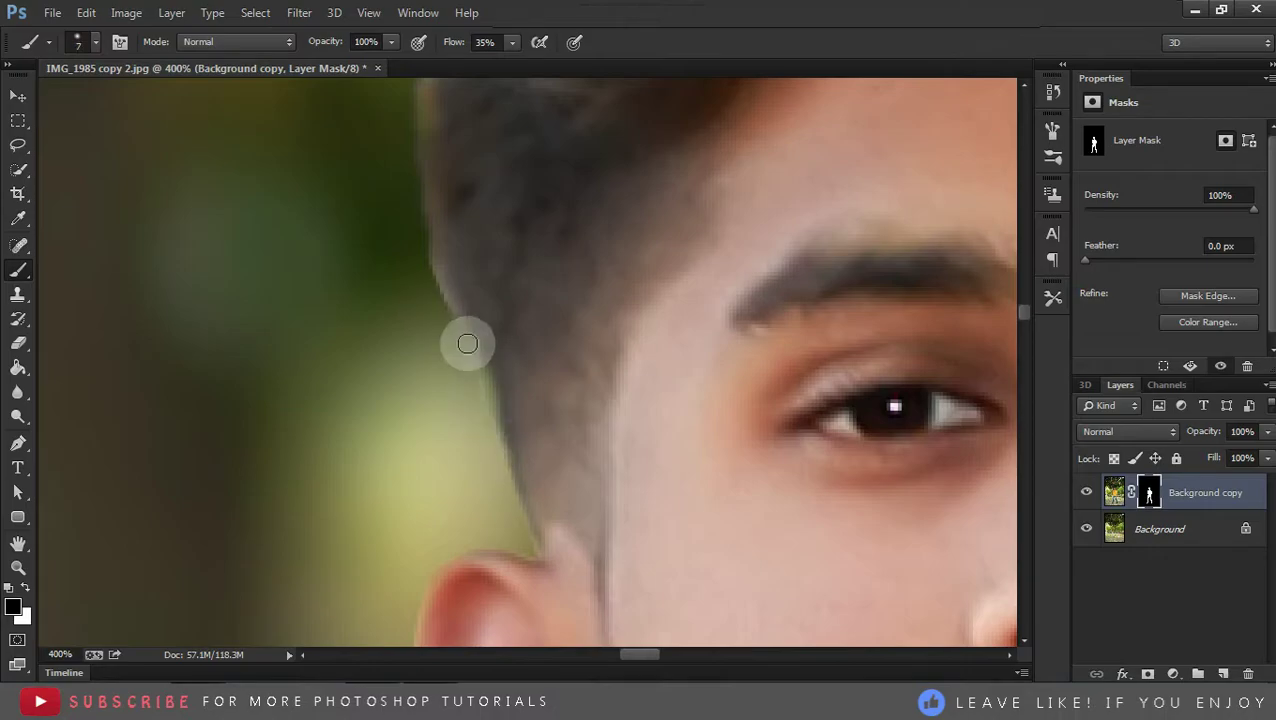
# Paint the mask along the hair edge and below the earlobe, then fit the image on screen
pyautogui.moveTo(405, 197); pyautogui.dragTo(447, 419)
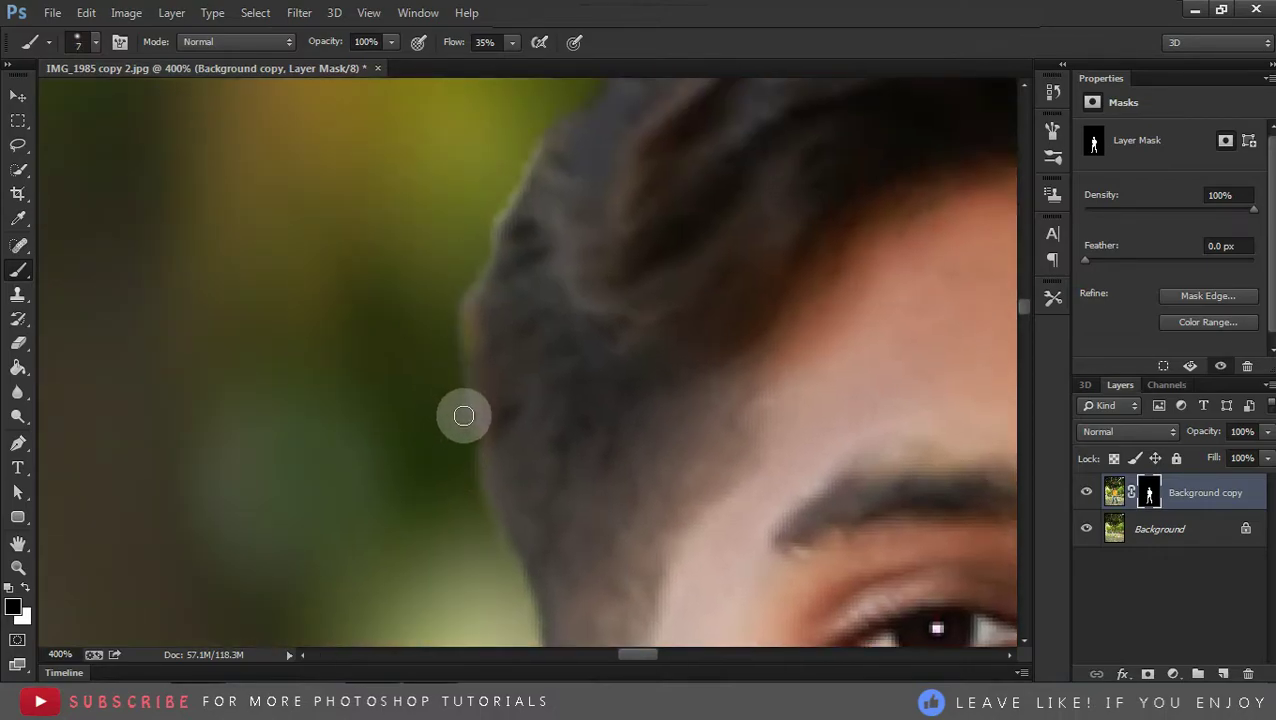
pyautogui.moveTo(518, 179)
pyautogui.mouseDown()
pyautogui.moveTo(456, 384)
pyautogui.moveTo(460, 451)
pyautogui.mouseUp()
pyautogui.moveTo(612, 214)
pyautogui.mouseDown()
pyautogui.moveTo(338, 355)
pyautogui.moveTo(356, 285)
pyautogui.mouseUp()
pyautogui.moveTo(570, 390); pyautogui.dragTo(581, 362)
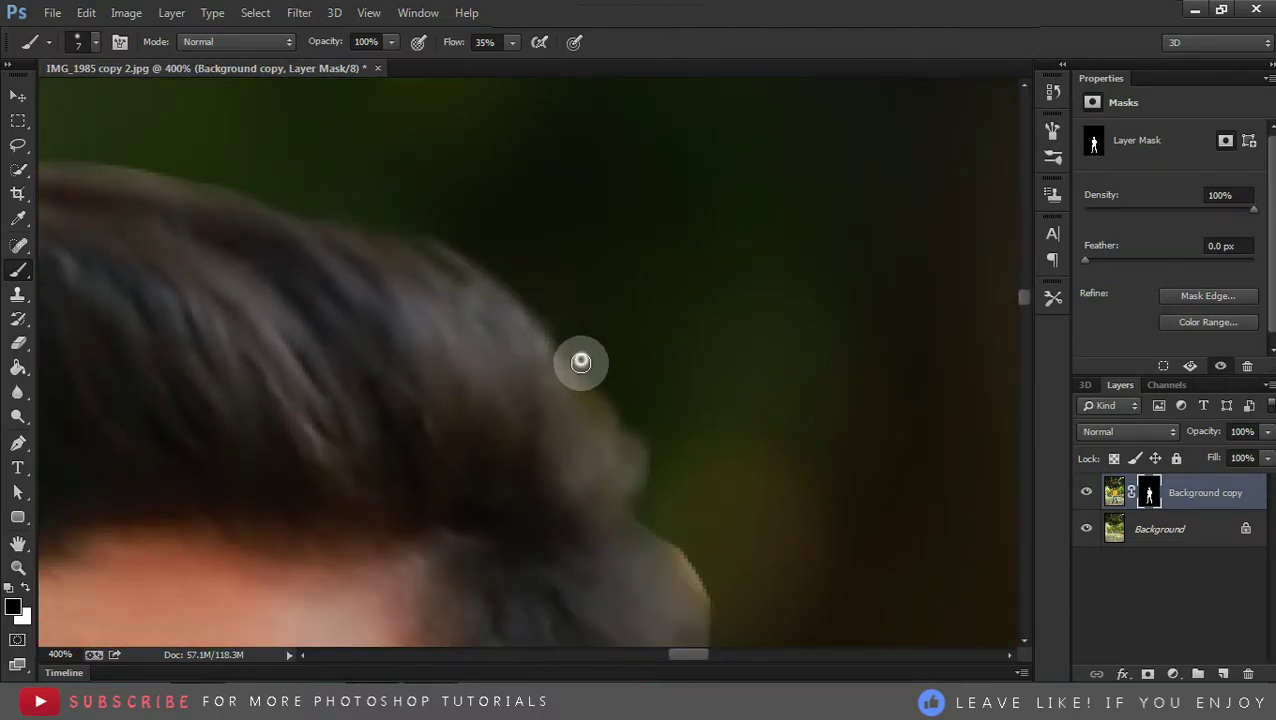
pyautogui.moveTo(650, 520)
pyautogui.mouseDown()
pyautogui.moveTo(619, 319)
pyautogui.moveTo(612, 330)
pyautogui.moveTo(644, 380)
pyautogui.moveTo(689, 253)
pyautogui.mouseUp()
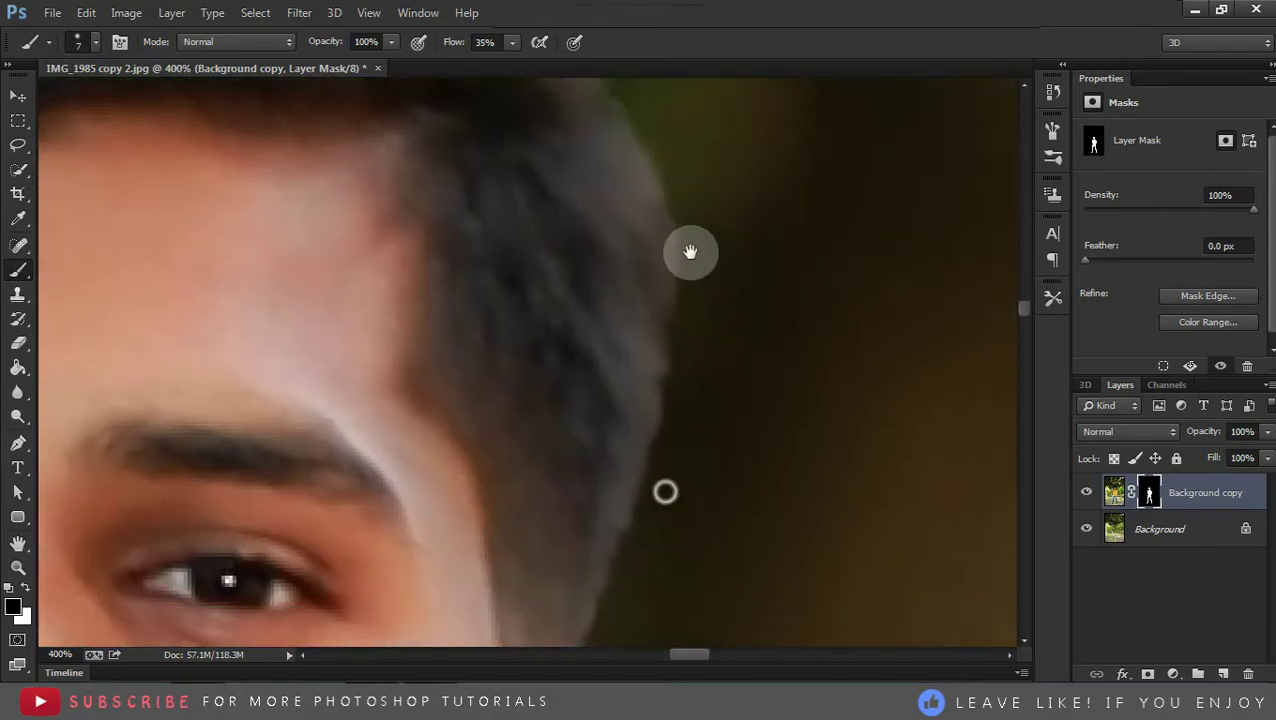
pyautogui.moveTo(672, 480); pyautogui.dragTo(672, 342)
pyautogui.moveTo(531, 600); pyautogui.dragTo(531, 465)
pyautogui.moveTo(518, 511); pyautogui.dragTo(474, 450)
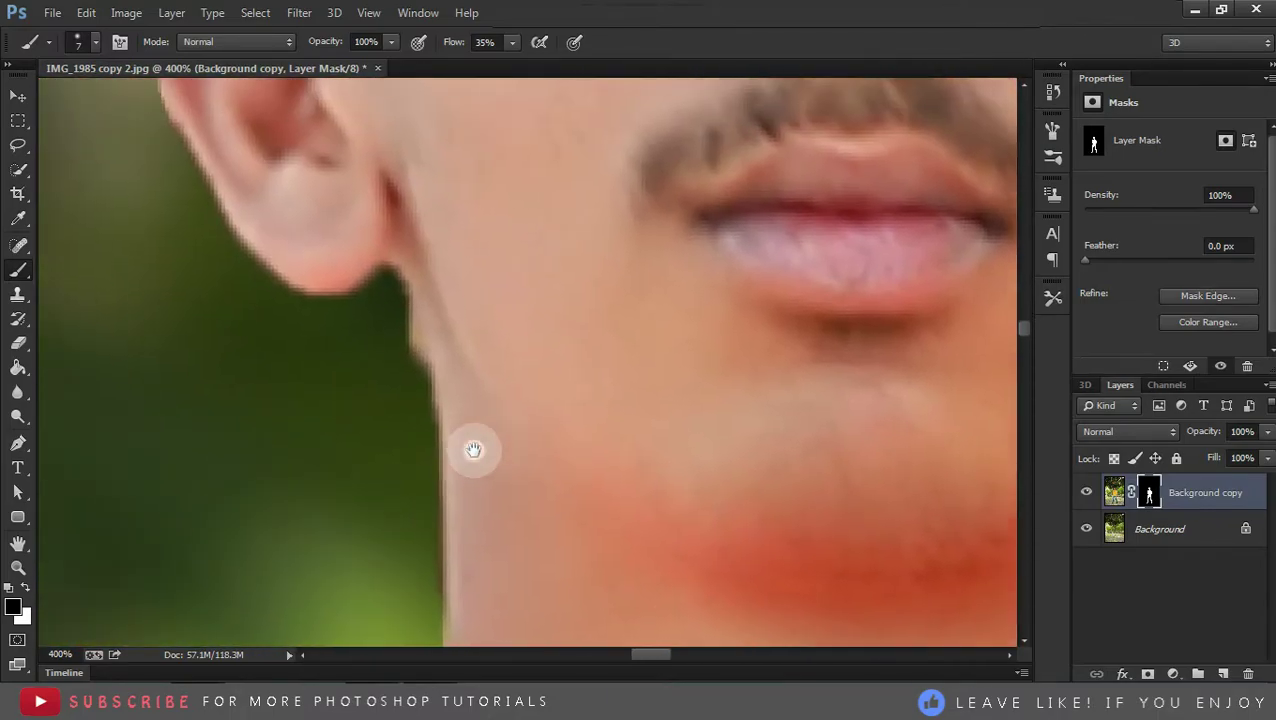
pyautogui.moveTo(404, 278); pyautogui.dragTo(411, 295)
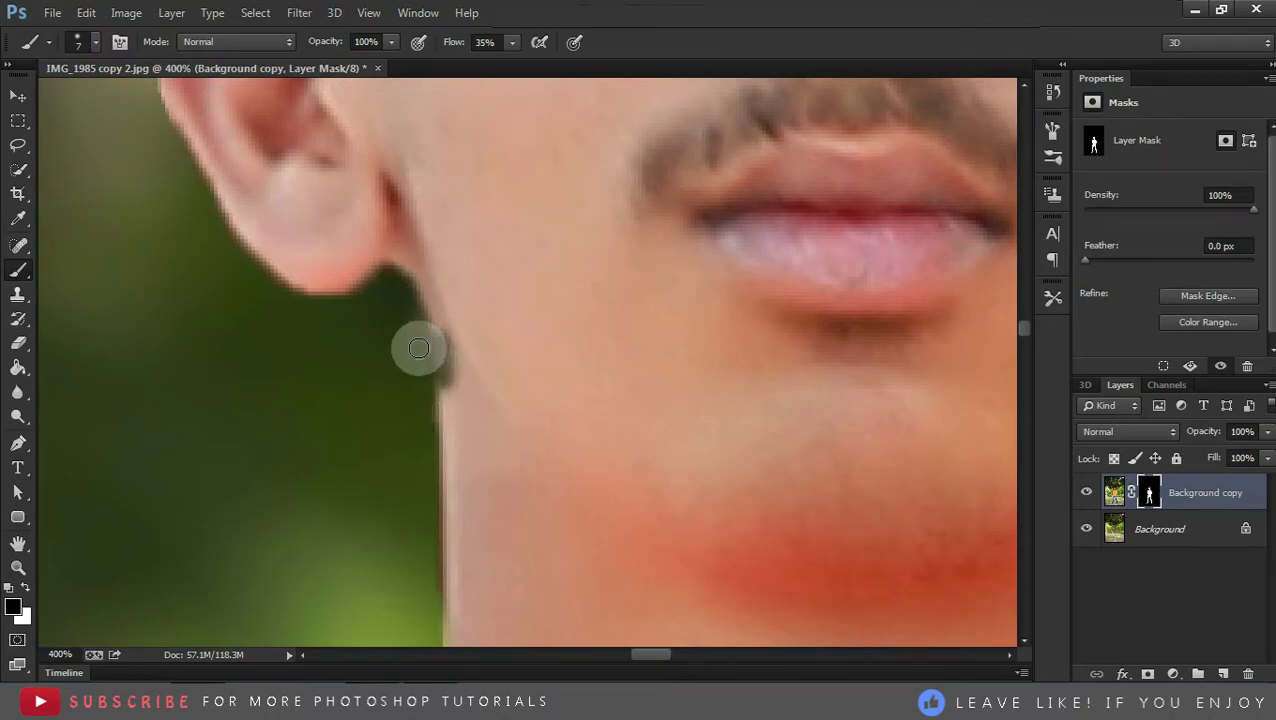
pyautogui.moveTo(415, 355)
pyautogui.mouseDown()
pyautogui.moveTo(424, 416)
pyautogui.moveTo(401, 290)
pyautogui.mouseUp()
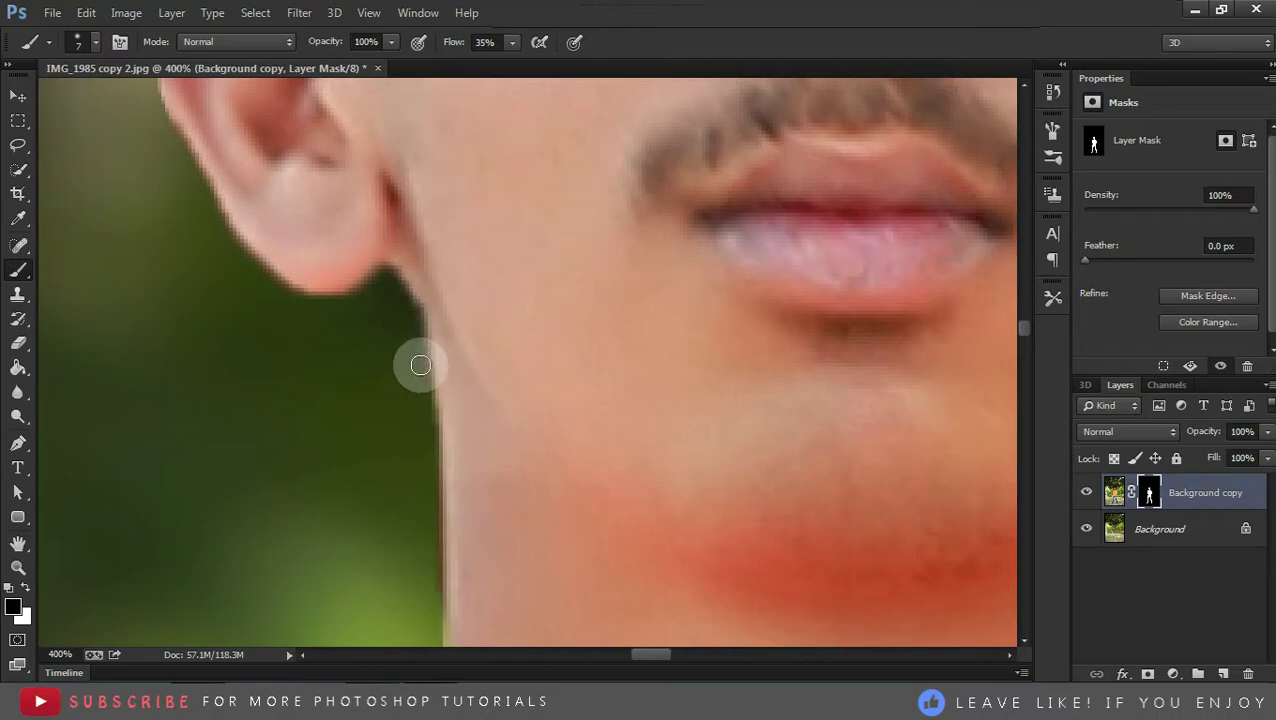
pyautogui.press('z')
pyautogui.rightClick(365, 373)
pyautogui.click(382, 385)
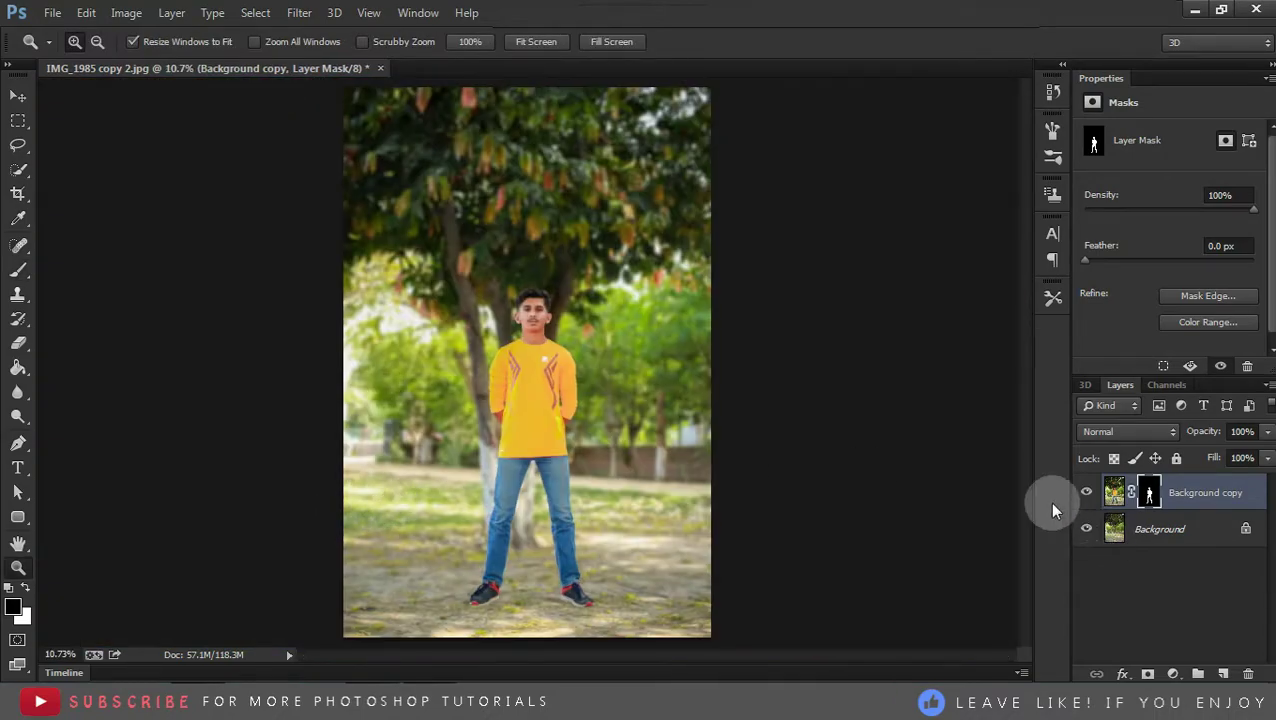
# Try scaling the cut-out to about 110%, cancel the transform, and check zoomed views of the shirt
pyautogui.hotkey('ctrl', 't')
pyautogui.moveTo(713, 595)
pyautogui.mouseDown()
pyautogui.moveTo(732, 655)
pyautogui.moveTo(640, 529)
pyautogui.mouseUp()
pyautogui.press('Escape')
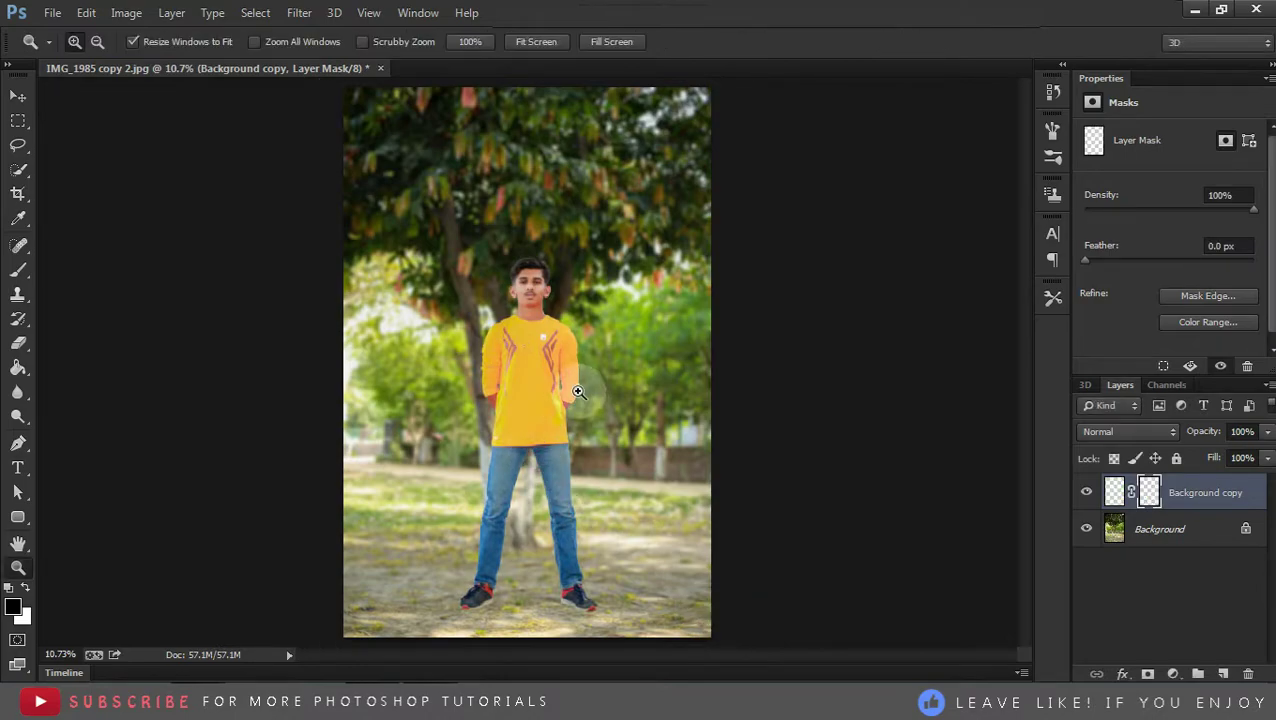
pyautogui.click(541, 385)
pyautogui.click(541, 375)
pyautogui.hotkey('ctrl', '0')
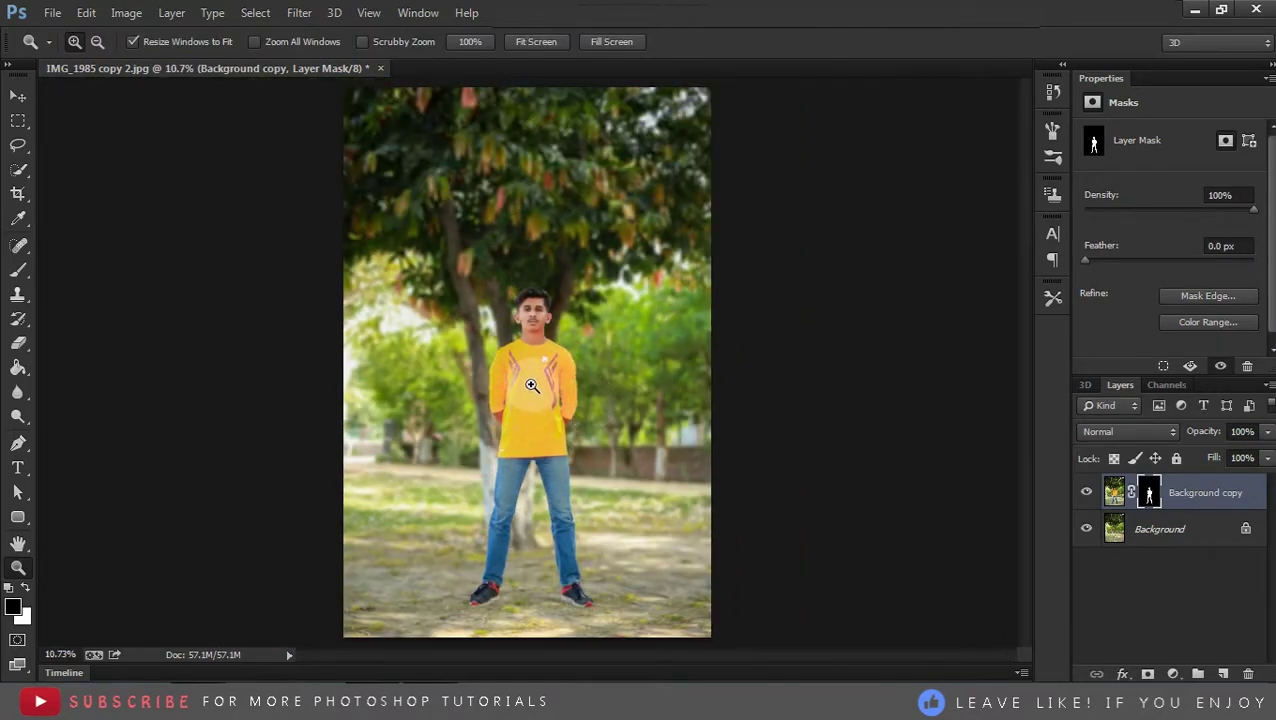
pyautogui.click(531, 385)
pyautogui.click(533, 360)
pyautogui.hotkey('ctrl', '0')
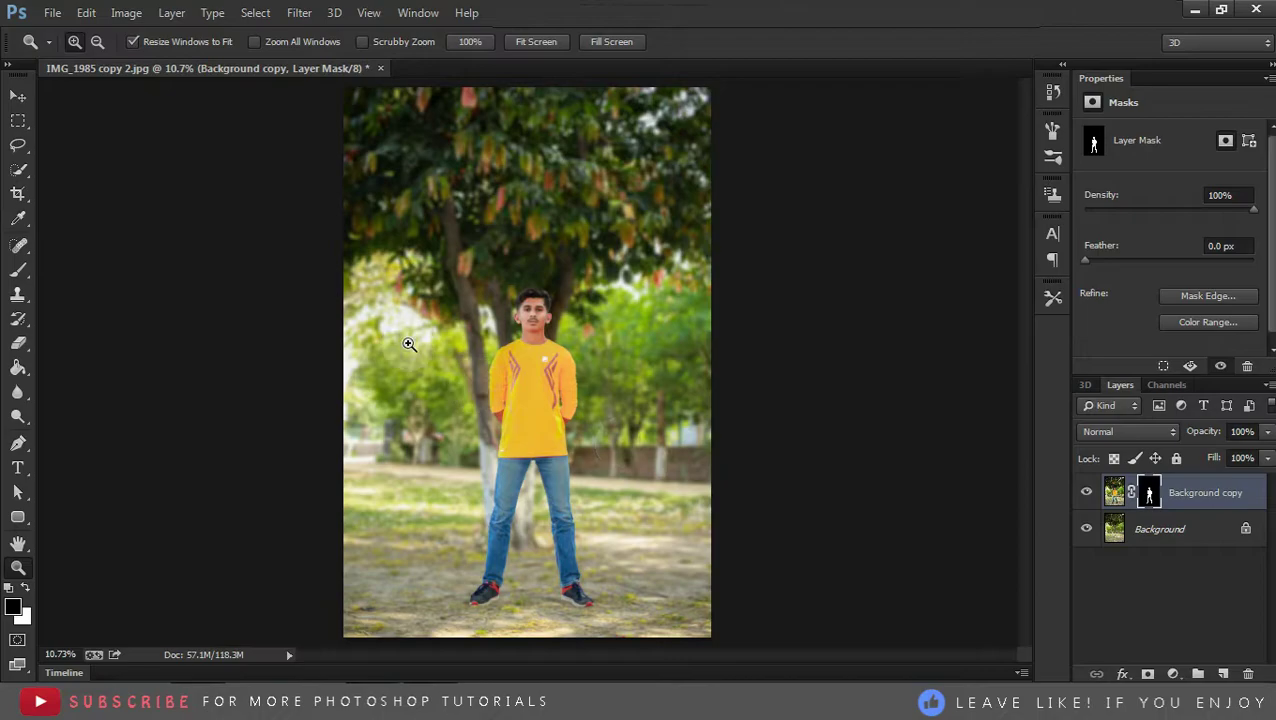
# Open unnamed.png from Desktop > New folder (2) and drag the wings into IMG_1985 as Layer 1
pyautogui.click(52, 12)
pyautogui.click(62, 47)
pyautogui.click(66, 246)
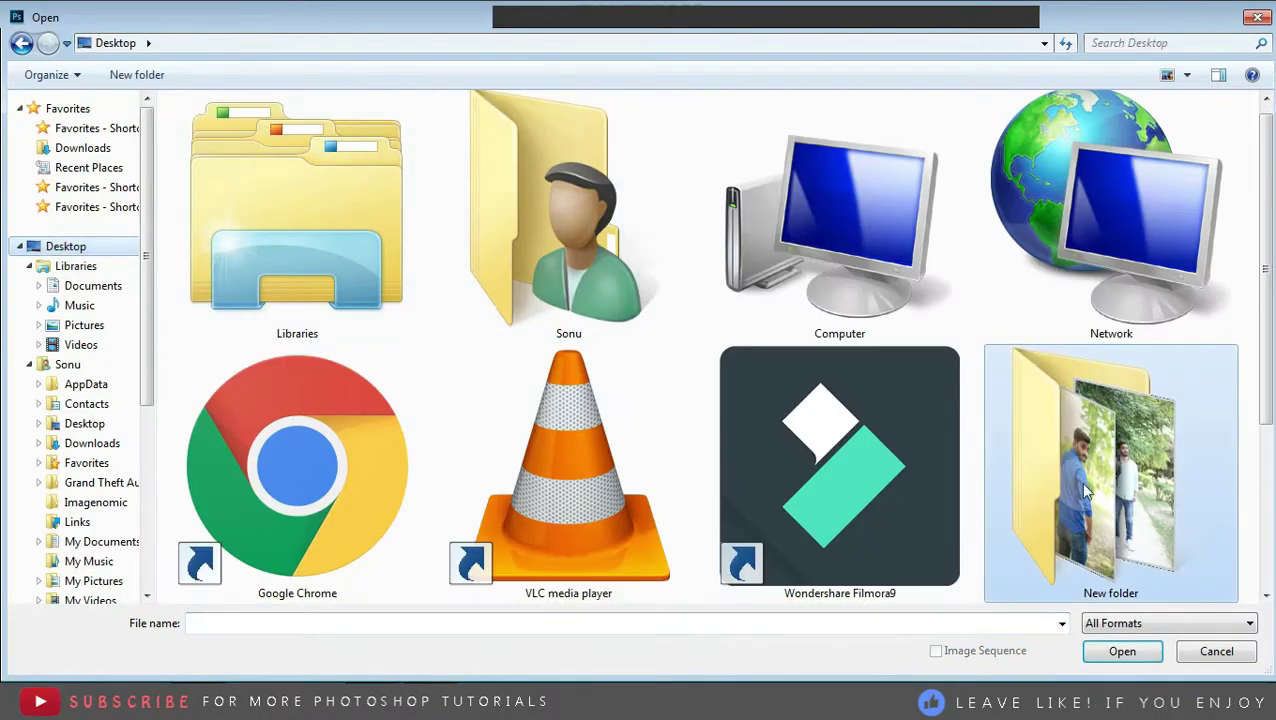
pyautogui.scroll(-3, 1088, 490)
pyautogui.doubleClick(357, 438)
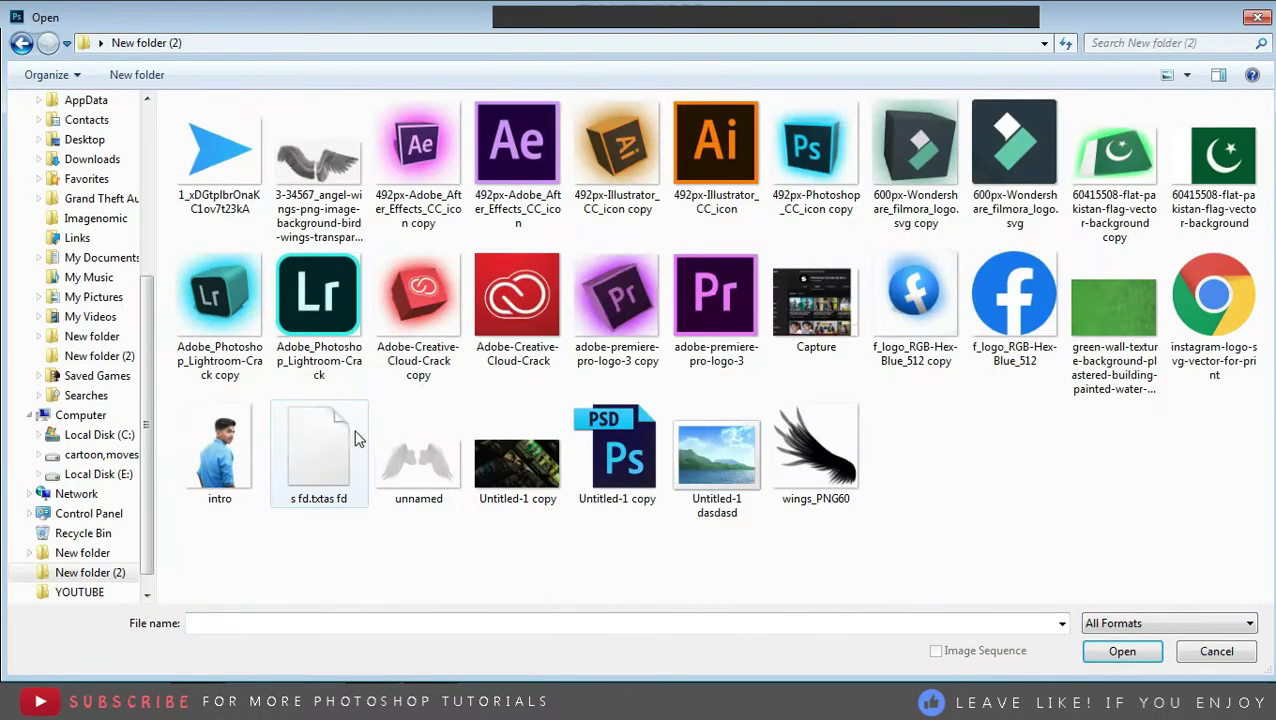
pyautogui.doubleClick(420, 456)
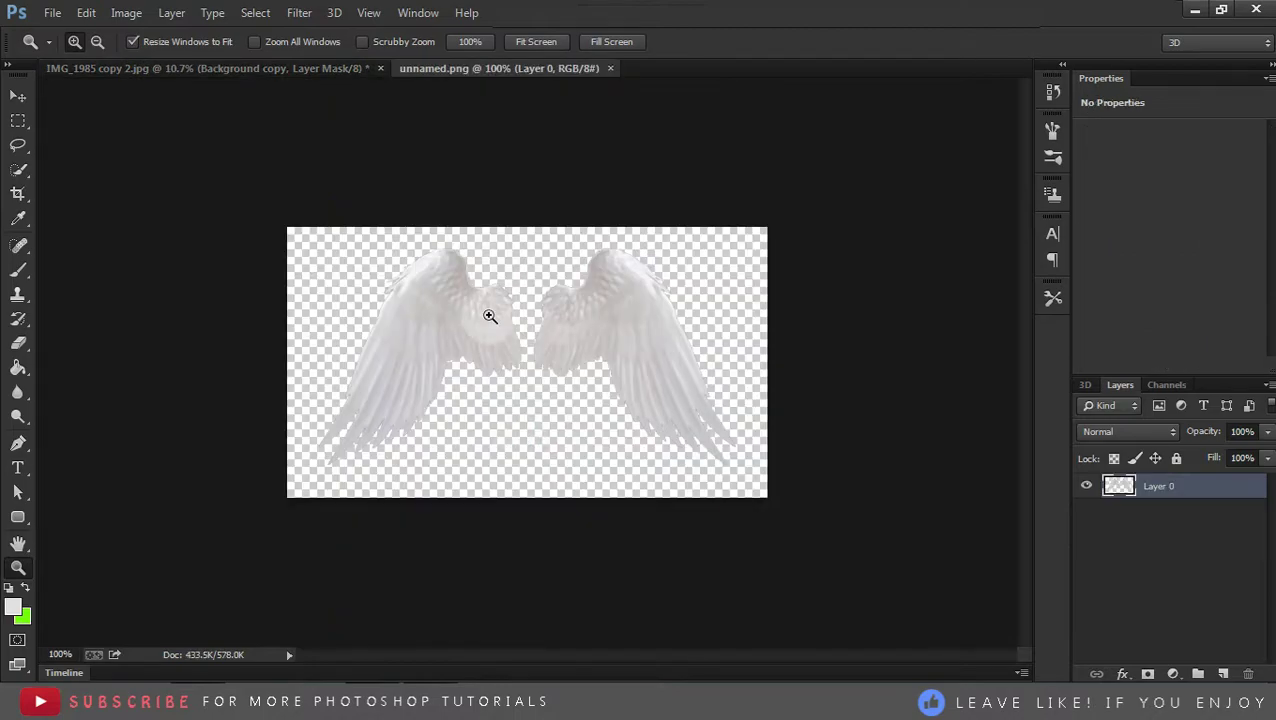
pyautogui.press('v')
pyautogui.moveTo(476, 331); pyautogui.dragTo(546, 390)
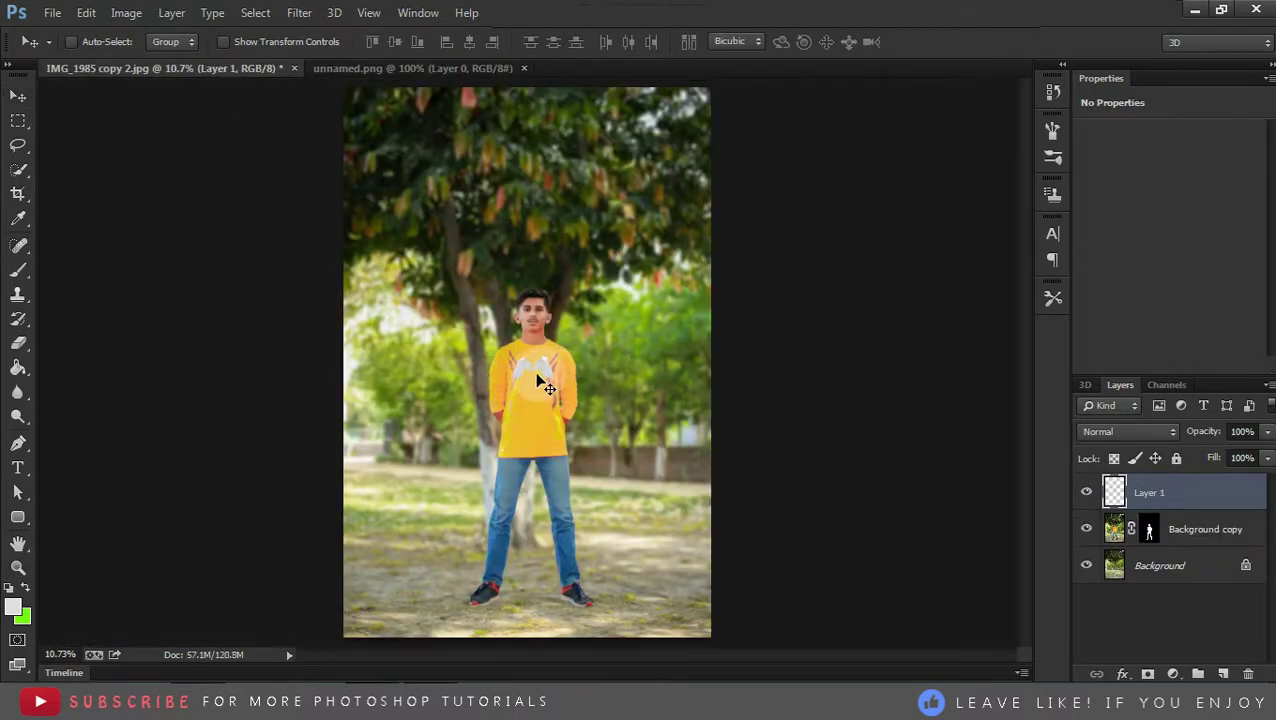
# Scale the wings up and position them behind the man's shoulders
pyautogui.hotkey('ctrl', 't')
pyautogui.moveTo(552, 378); pyautogui.dragTo(741, 532)
pyautogui.moveTo(550, 410); pyautogui.dragTo(489, 402)
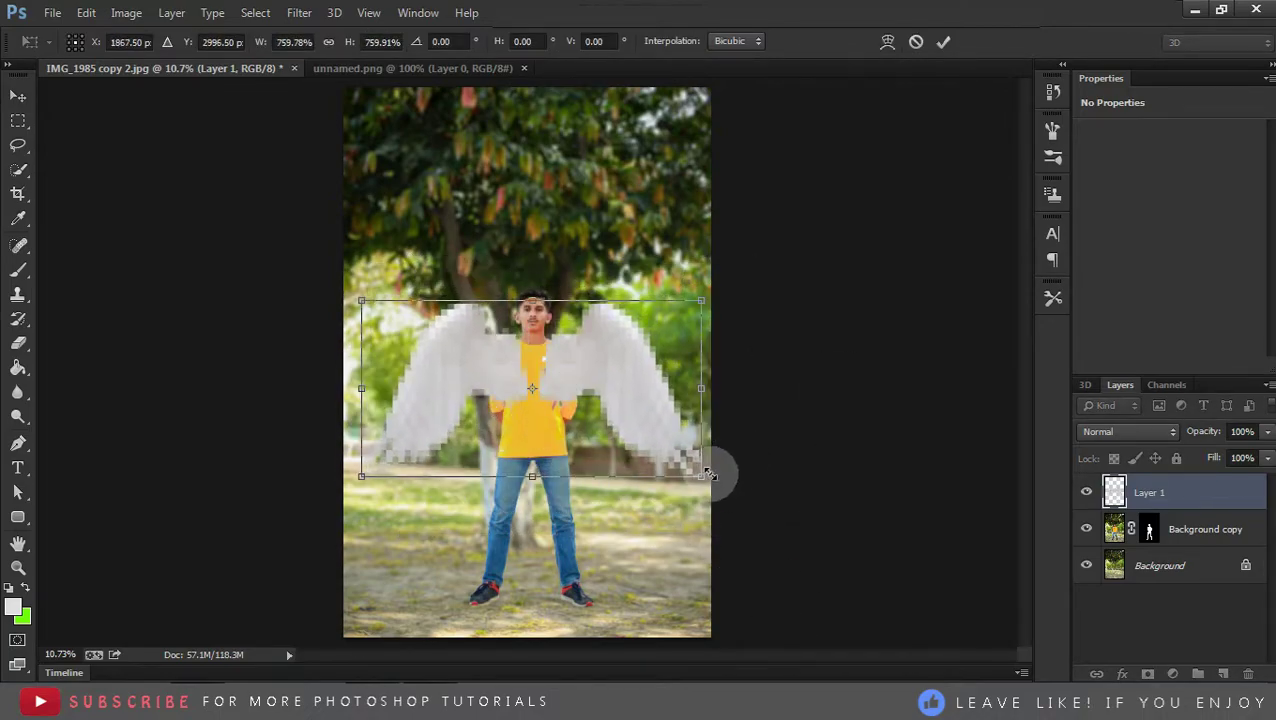
pyautogui.moveTo(698, 459); pyautogui.dragTo(722, 489)
pyautogui.moveTo(569, 400); pyautogui.dragTo(558, 398)
pyautogui.press('Return')
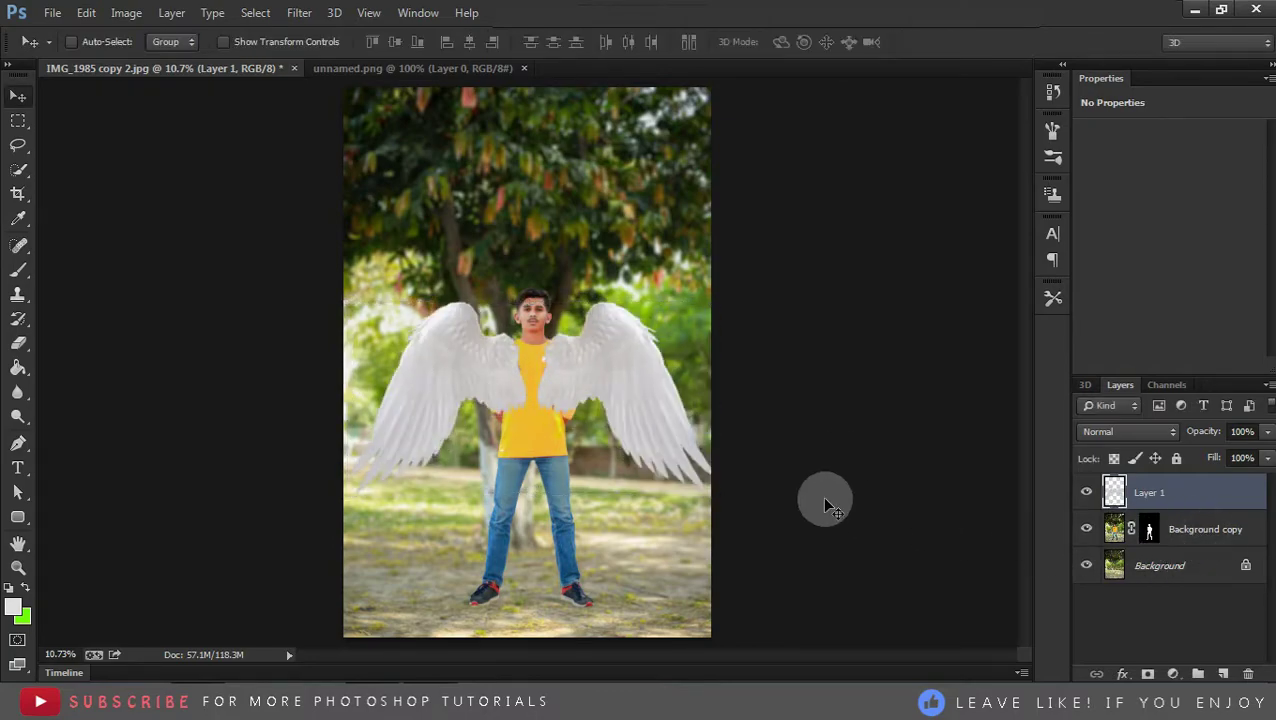
# Rescale the wings to about 95.55%, nudge them right, and move Layer 1 below Background copy
pyautogui.click(1160, 528)
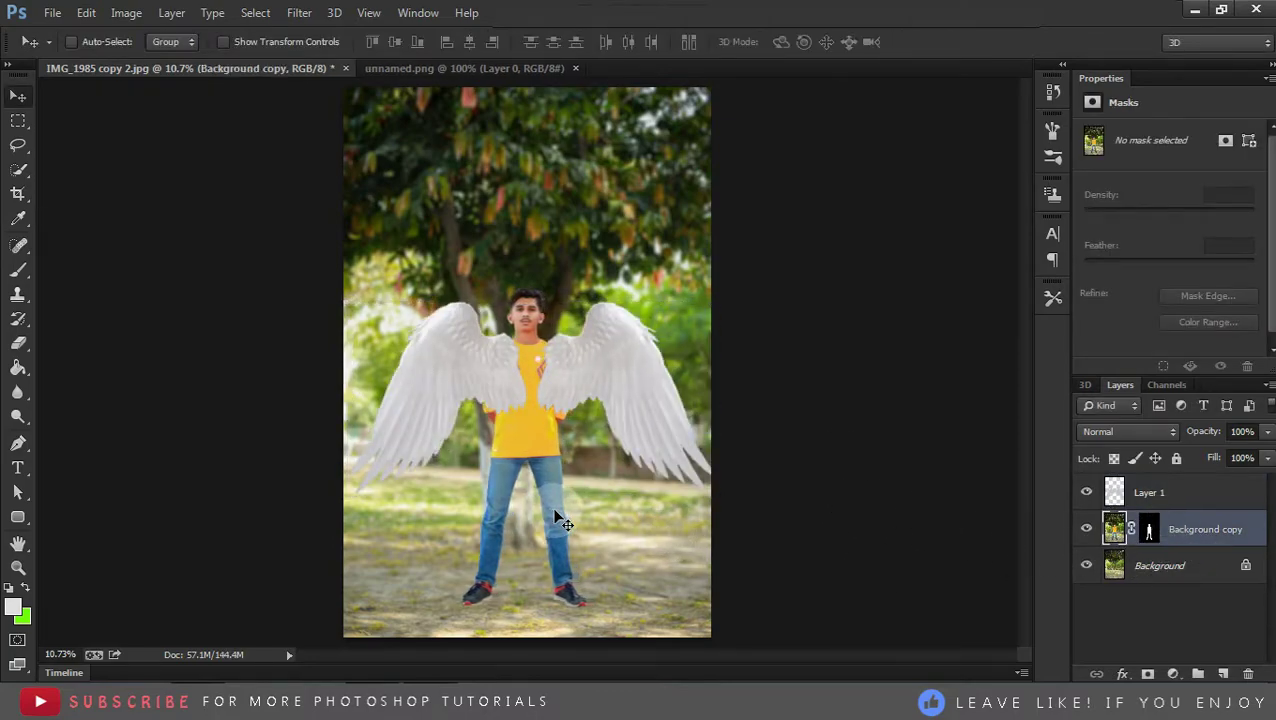
pyautogui.click(1212, 490)
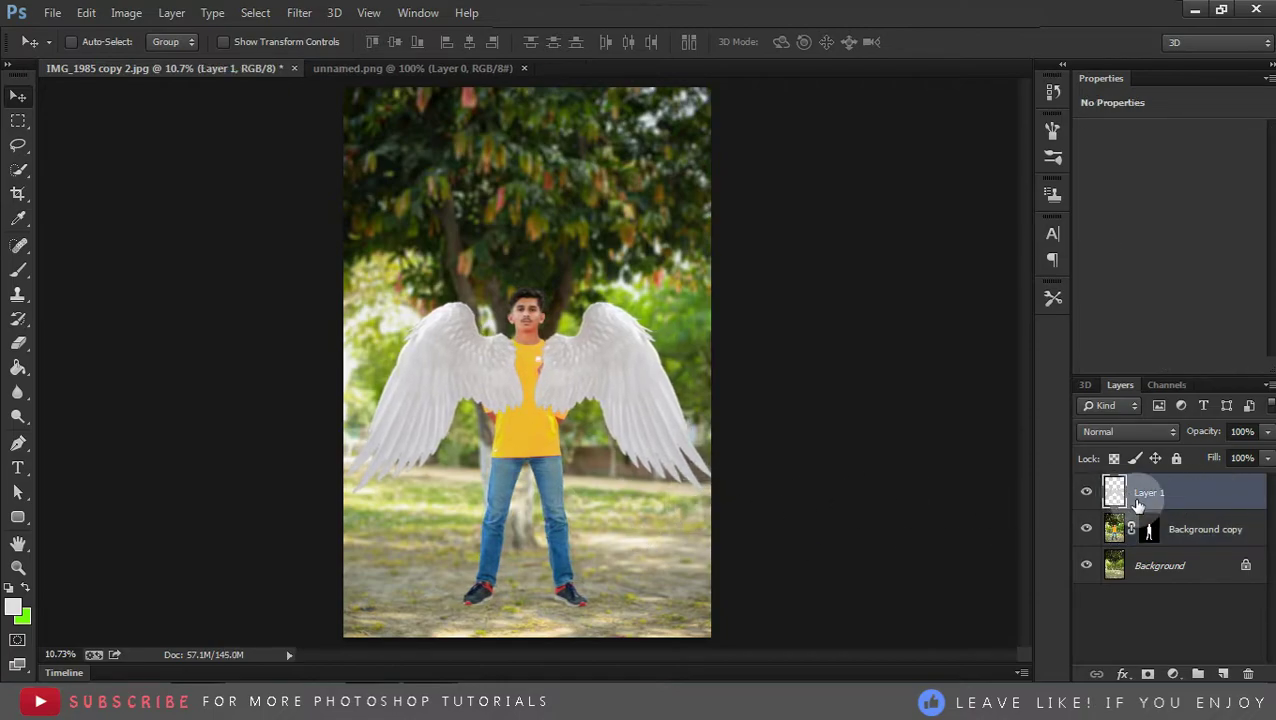
pyautogui.click(1210, 530)
pyautogui.click(1175, 500)
pyautogui.hotkey('ctrl', 't')
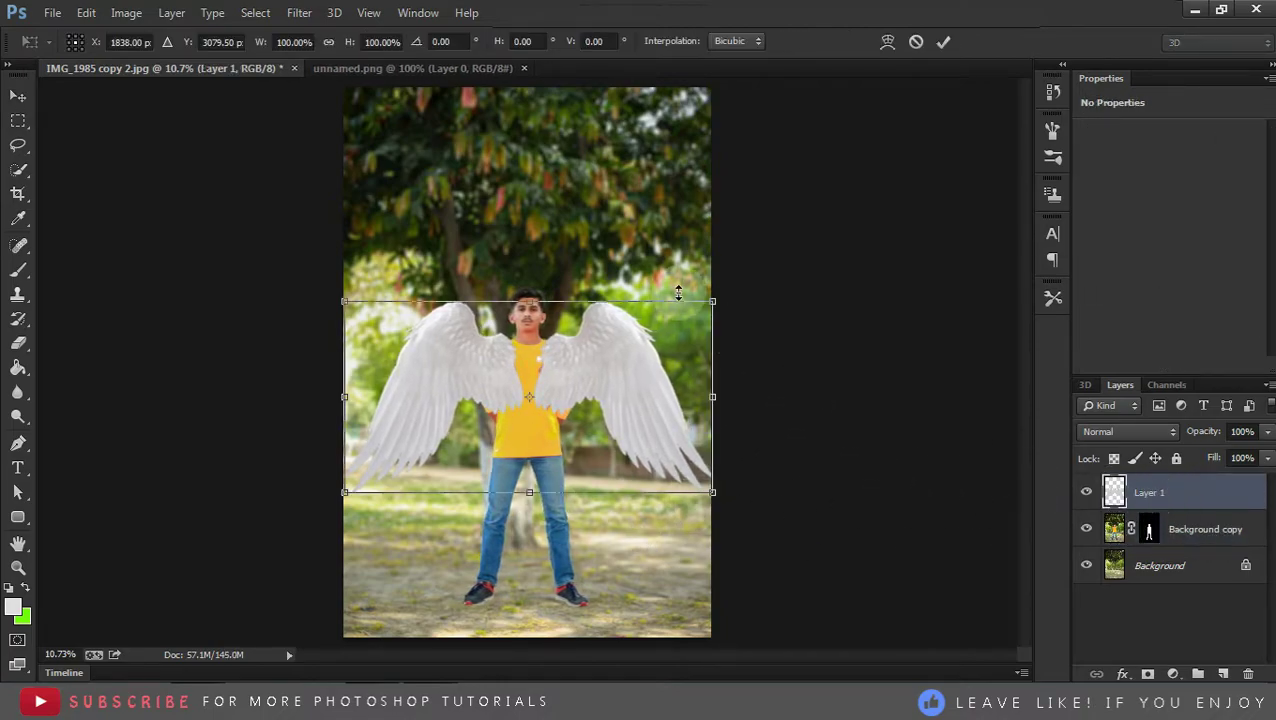
pyautogui.moveTo(713, 295); pyautogui.dragTo(695, 310)
pyautogui.moveTo(605, 365); pyautogui.dragTo(610, 365)
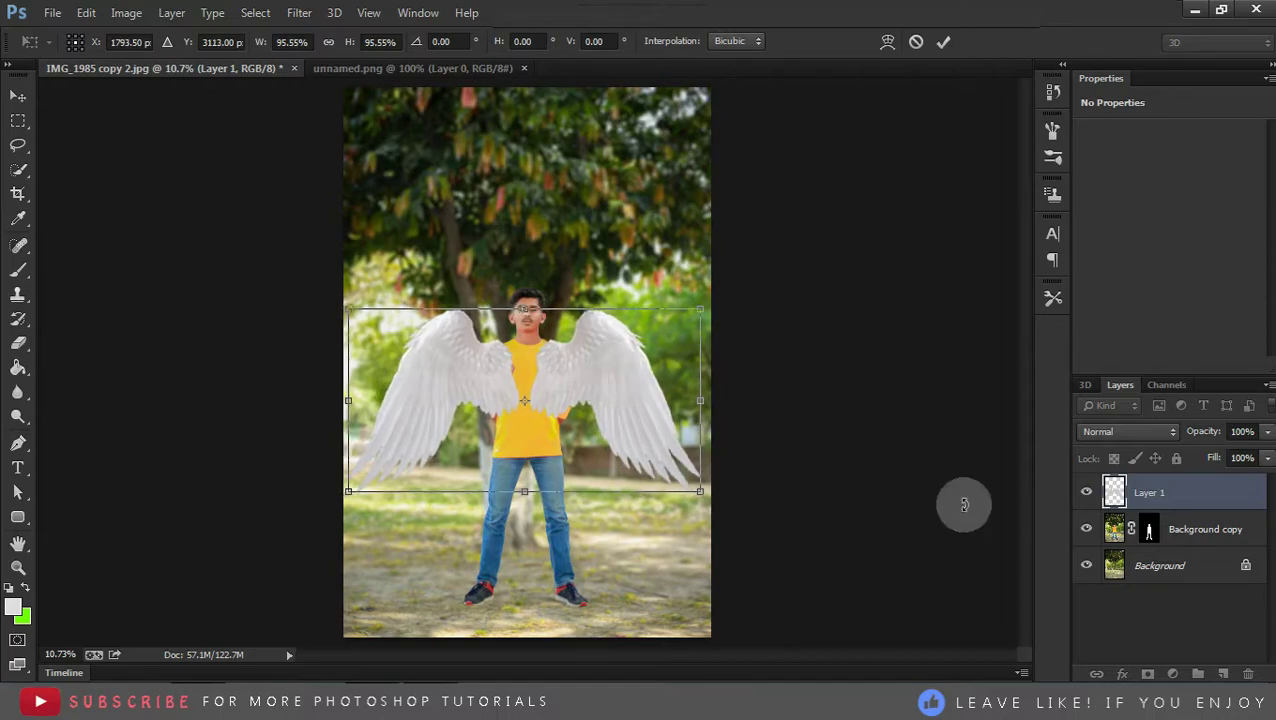
pyautogui.doubleClick(650, 420)
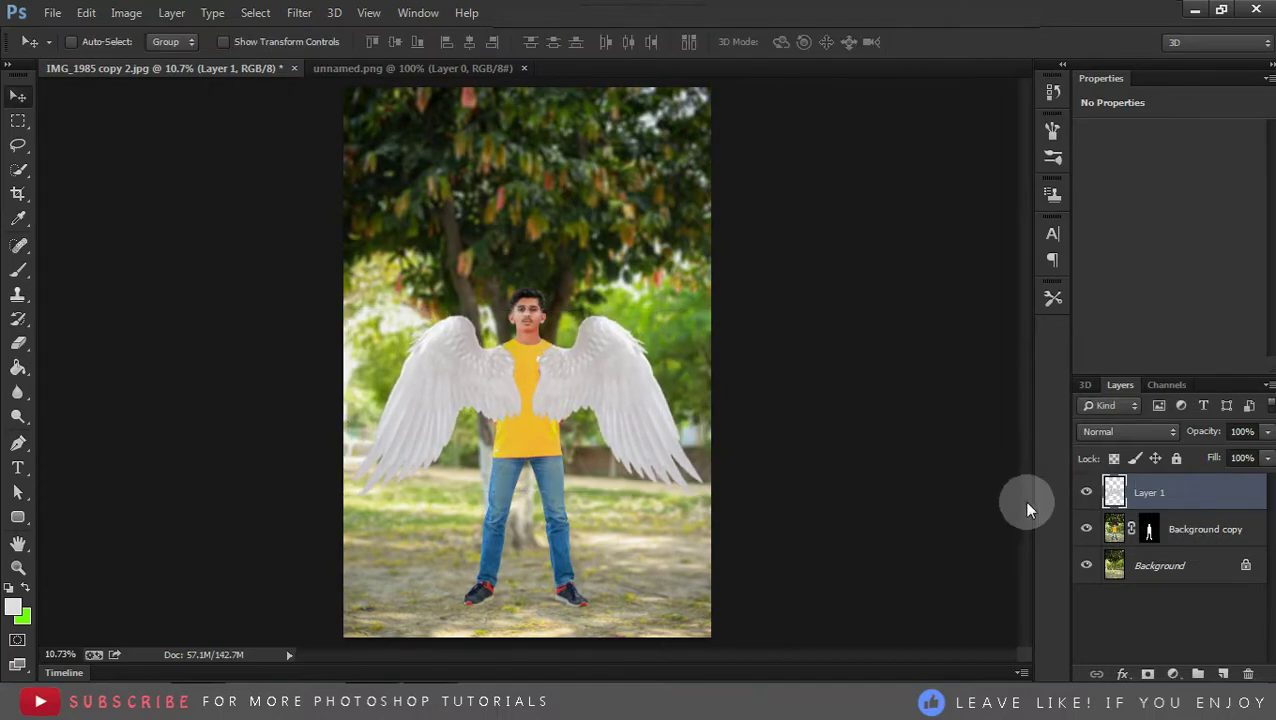
pyautogui.moveTo(1107, 510); pyautogui.dragTo(1185, 540)
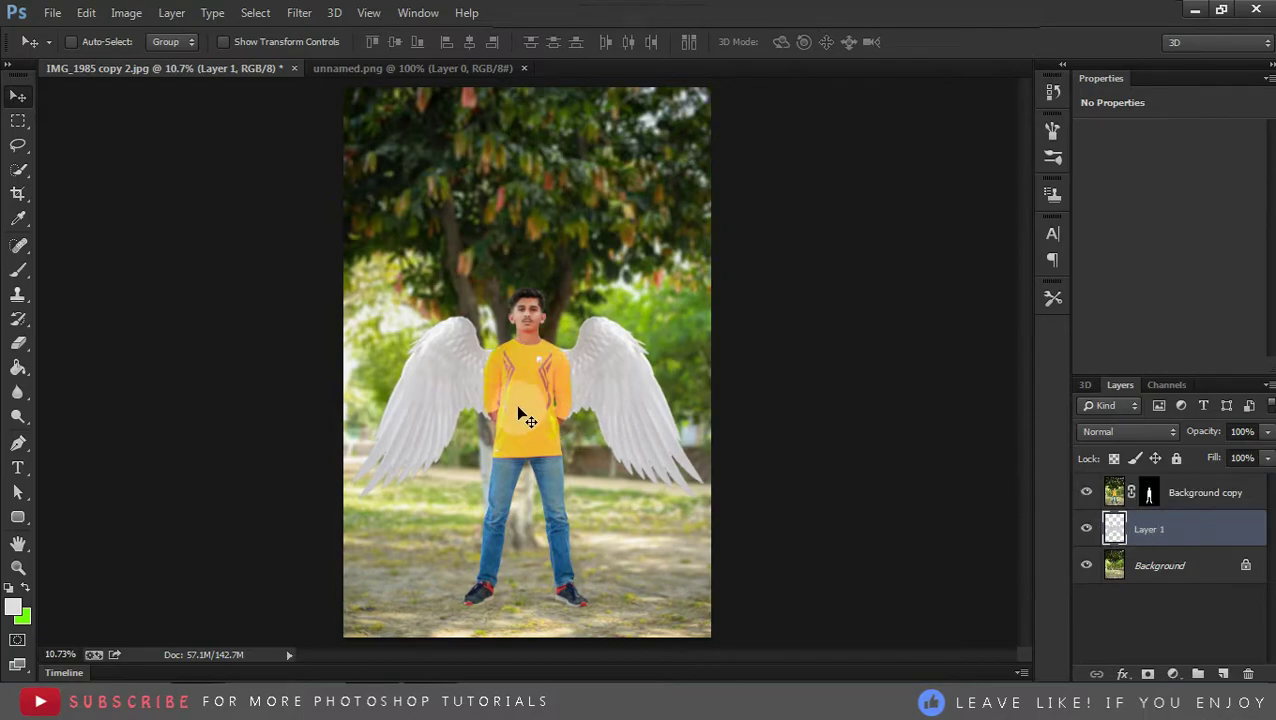
# On the Background copy layer, quick-select the green park gap between the arm and torso
pyautogui.press('z')
pyautogui.moveTo(649, 319); pyautogui.dragTo(649, 407)
pyautogui.press('w')
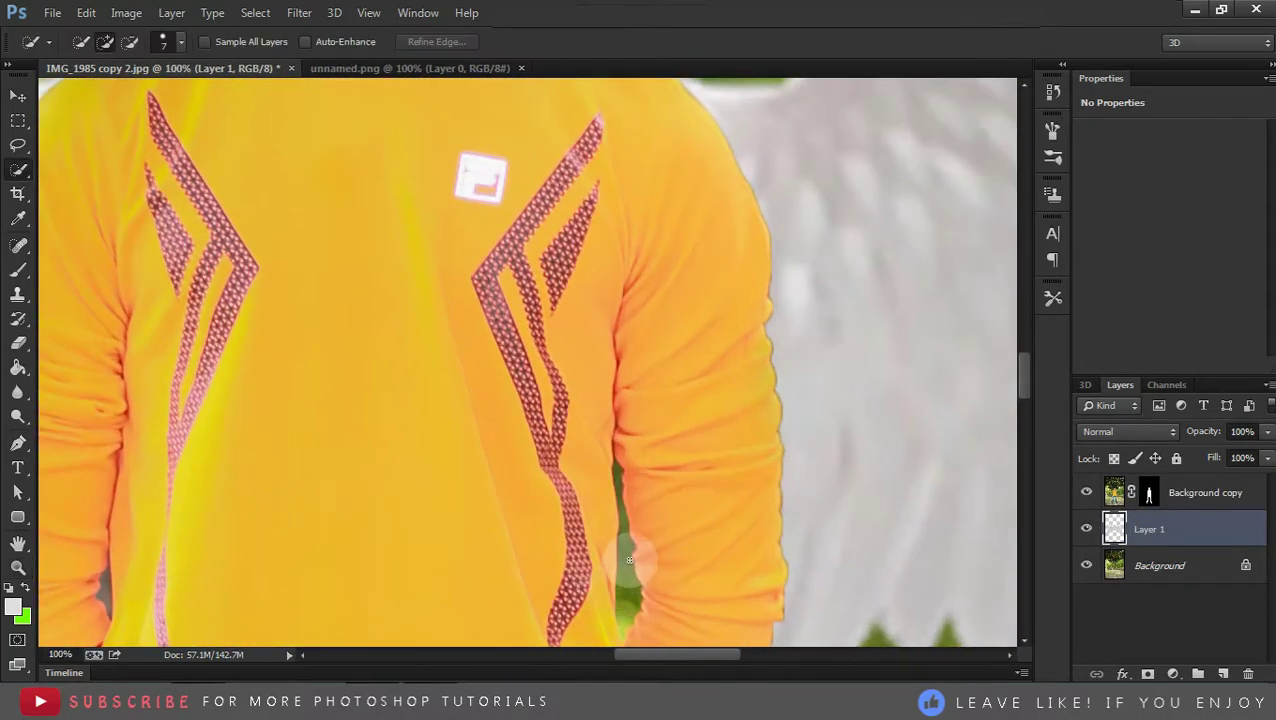
pyautogui.scroll(-3, 629, 560)
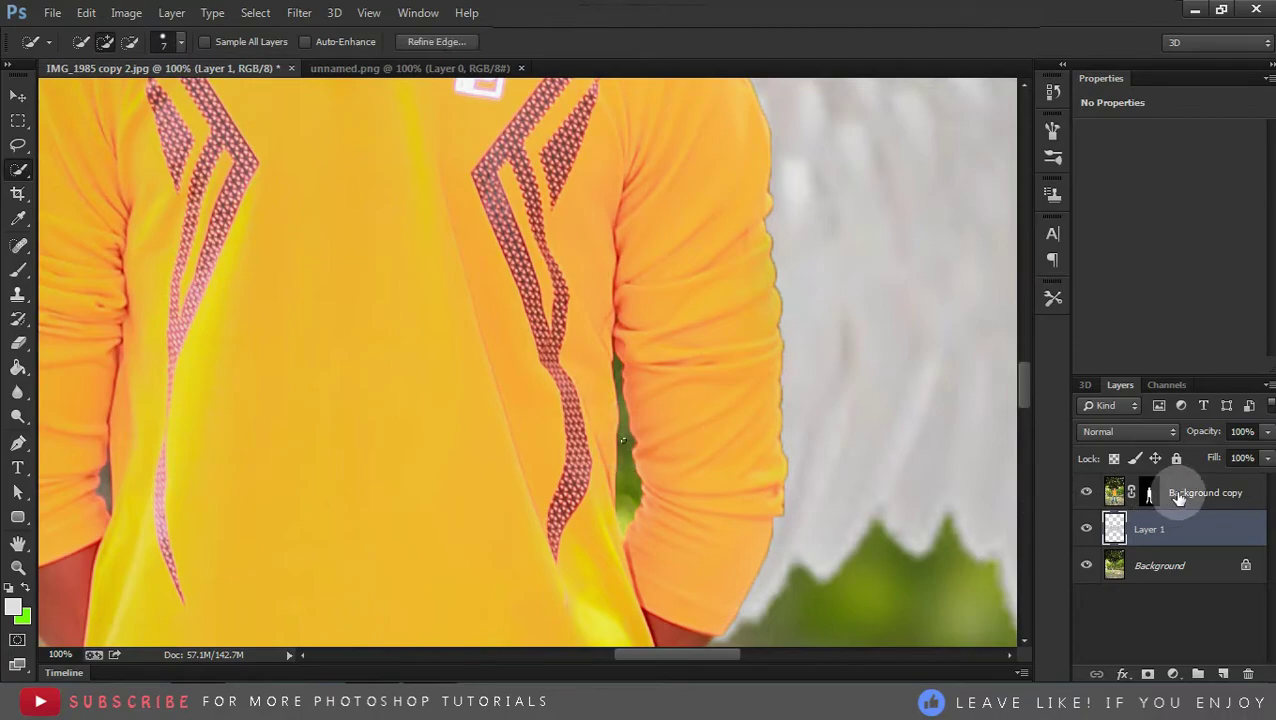
pyautogui.click(1112, 492)
pyautogui.moveTo(617, 380); pyautogui.dragTo(631, 479)
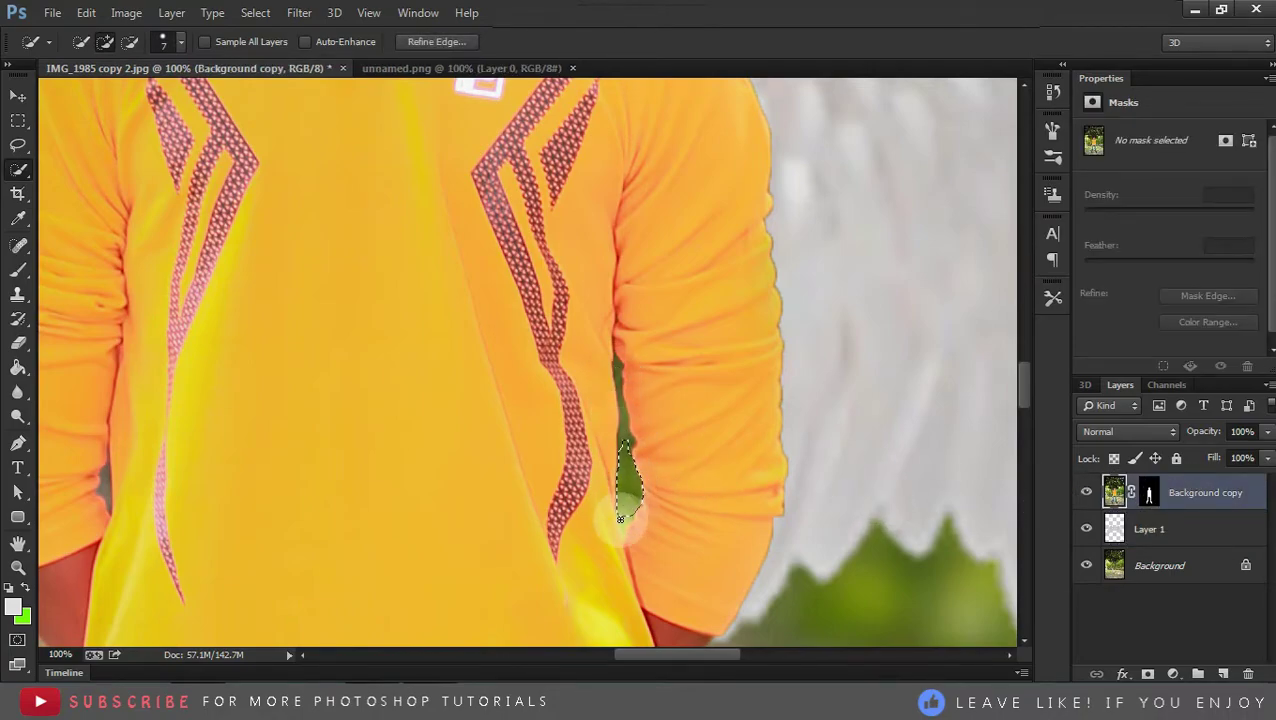
pyautogui.click(622, 528)
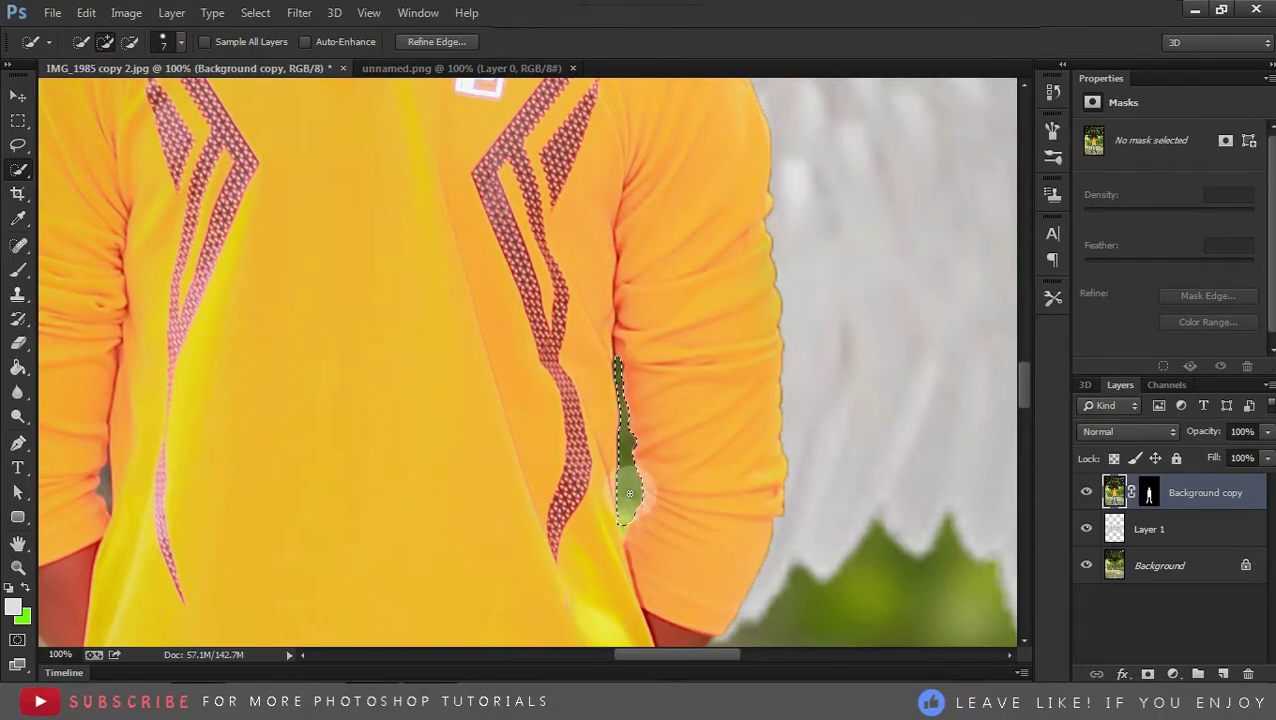
# Erase the leftover green fringe along the gap with a soft 10 px eraser
pyautogui.press('z')
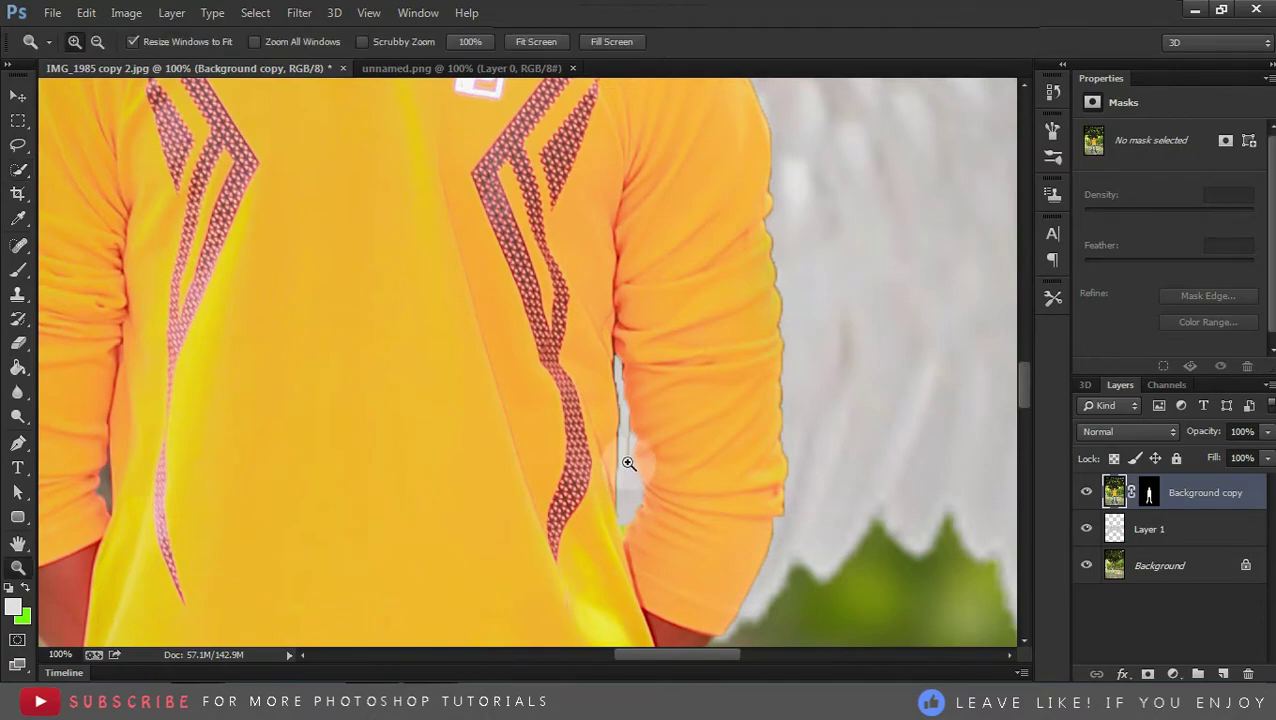
pyautogui.click(627, 461)
pyautogui.press('e')
pyautogui.rightClick(619, 446)
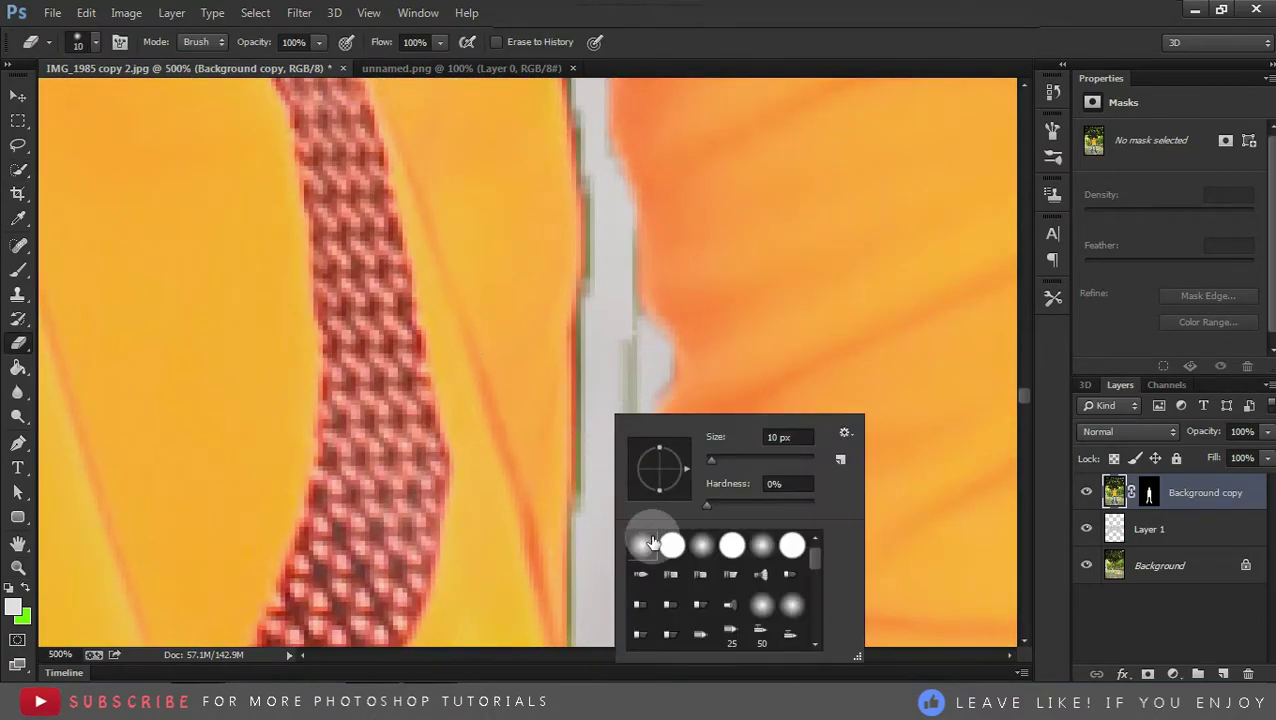
pyautogui.doubleClick(649, 541)
pyautogui.moveTo(632, 339)
pyautogui.mouseDown()
pyautogui.moveTo(614, 497)
pyautogui.moveTo(598, 279)
pyautogui.mouseUp()
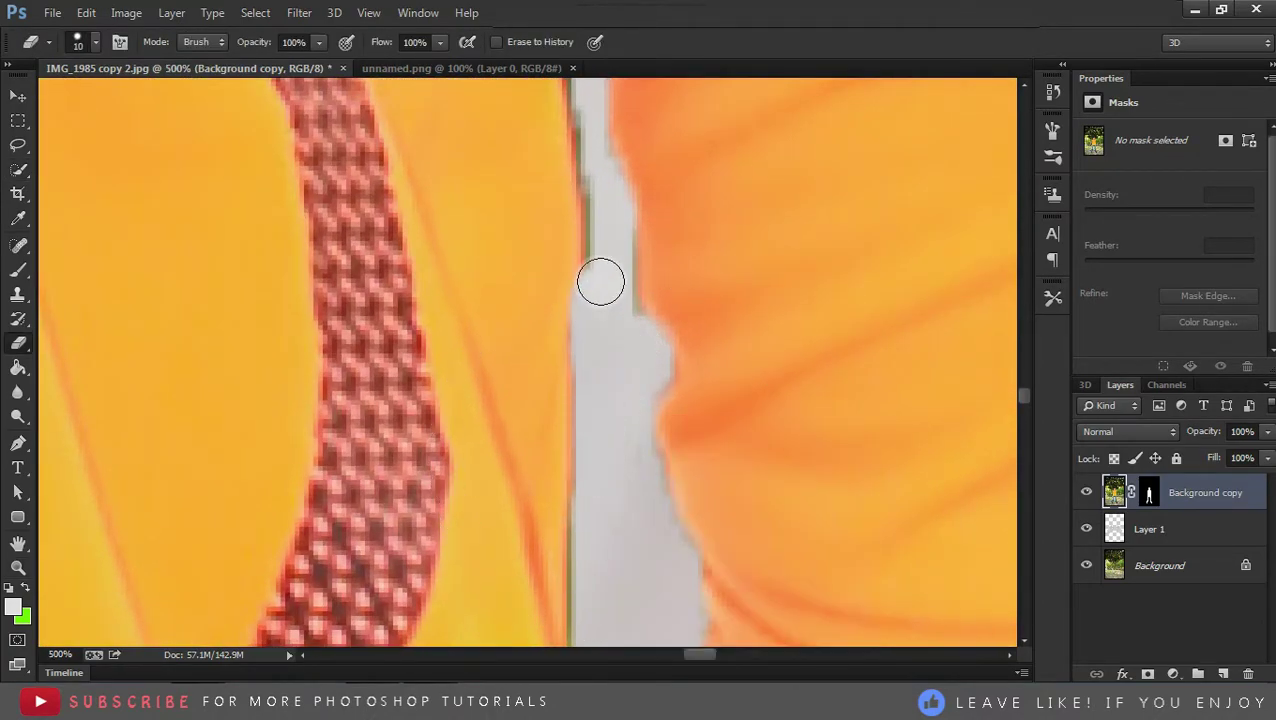
pyautogui.scroll(3, 618, 384)
pyautogui.moveTo(618, 384)
pyautogui.mouseDown()
pyautogui.moveTo(595, 515)
pyautogui.moveTo(582, 386)
pyautogui.moveTo(556, 303)
pyautogui.moveTo(598, 461)
pyautogui.moveTo(605, 595)
pyautogui.mouseUp()
pyautogui.scroll(-5, 607, 134)
pyautogui.scroll(2, 607, 373)
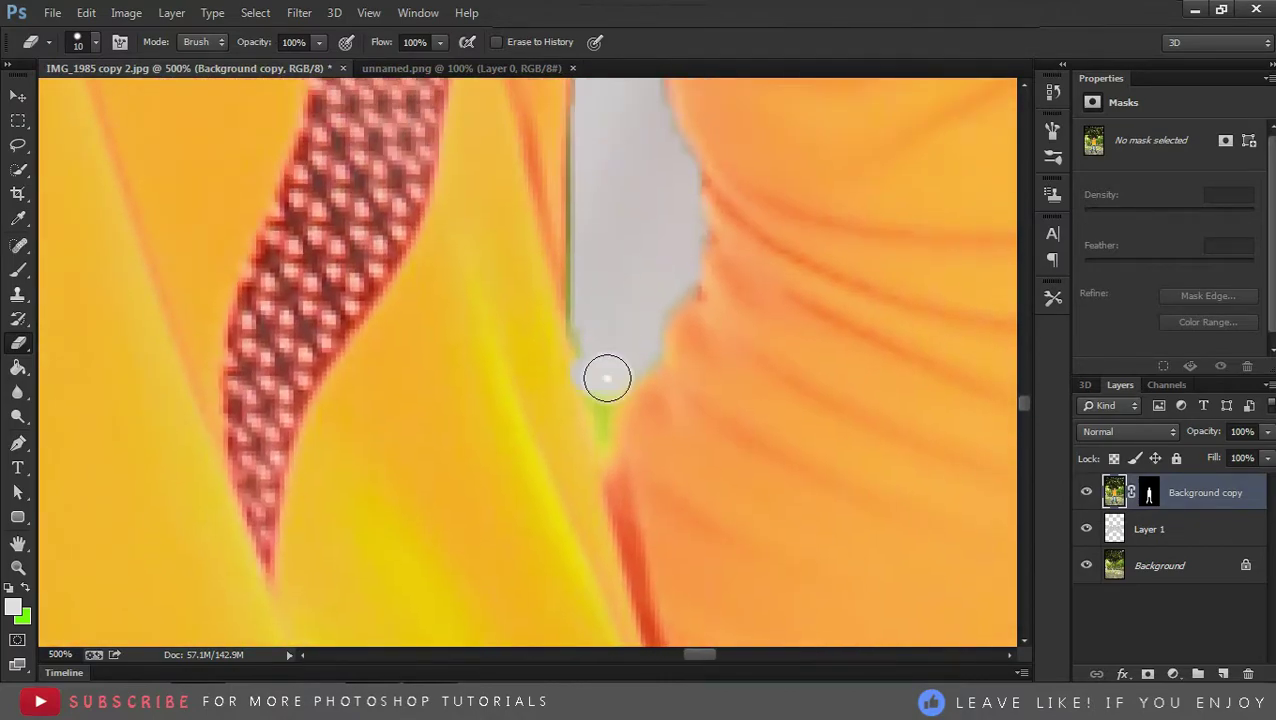
# Fit the image on screen, select the wings layer Layer 1, and zoom in on the left wing
pyautogui.press('z')
pyautogui.hotkey('ctrl', '0')
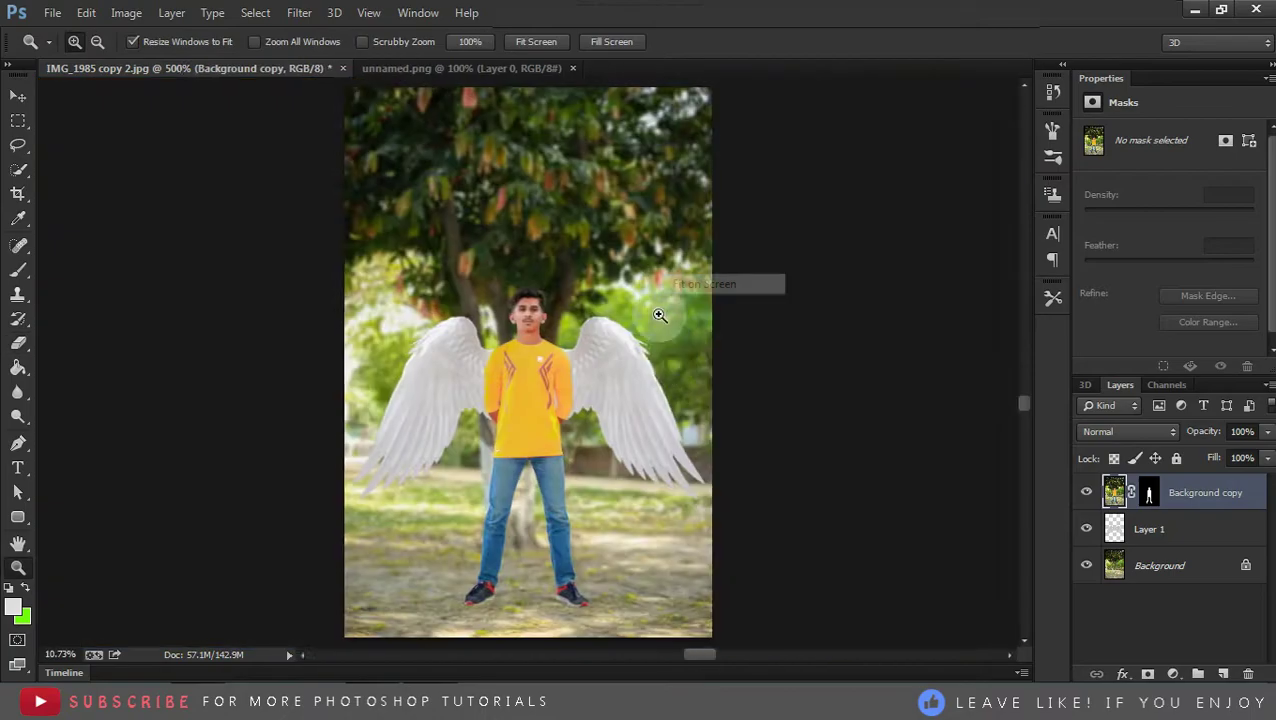
pyautogui.click(1225, 530)
pyautogui.click(447, 420)
pyautogui.click(458, 446)
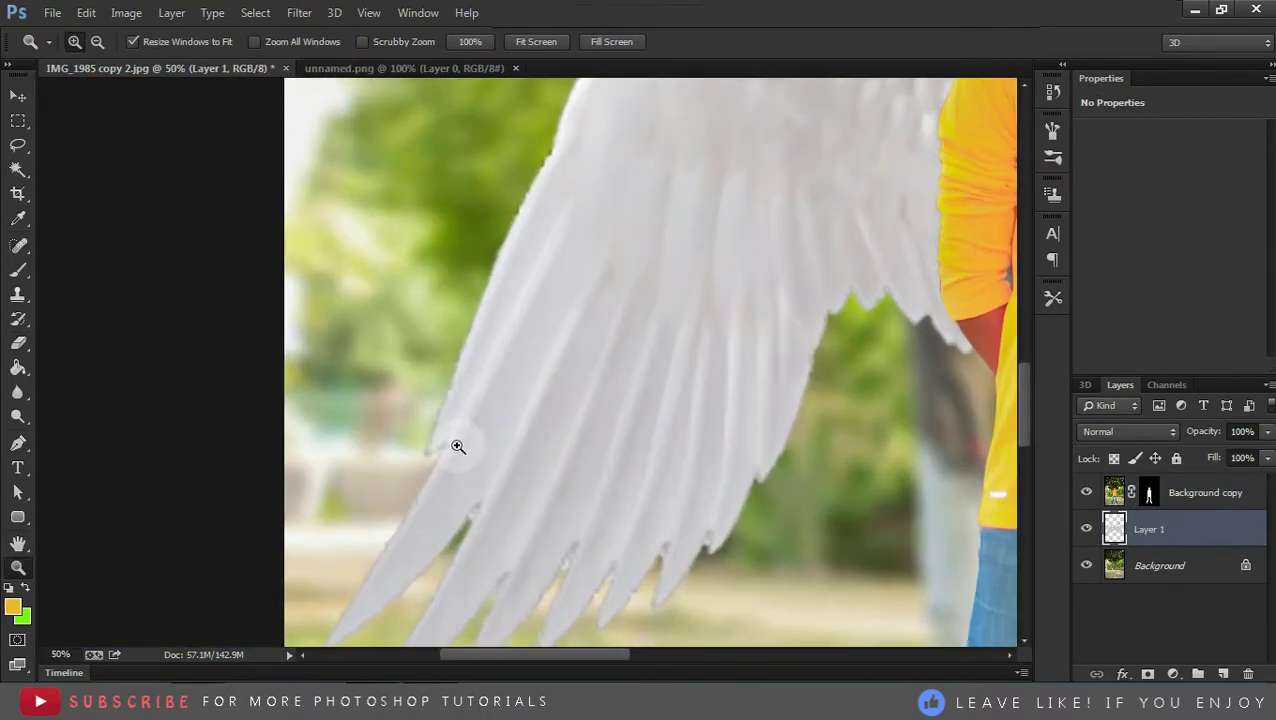
pyautogui.click(501, 433)
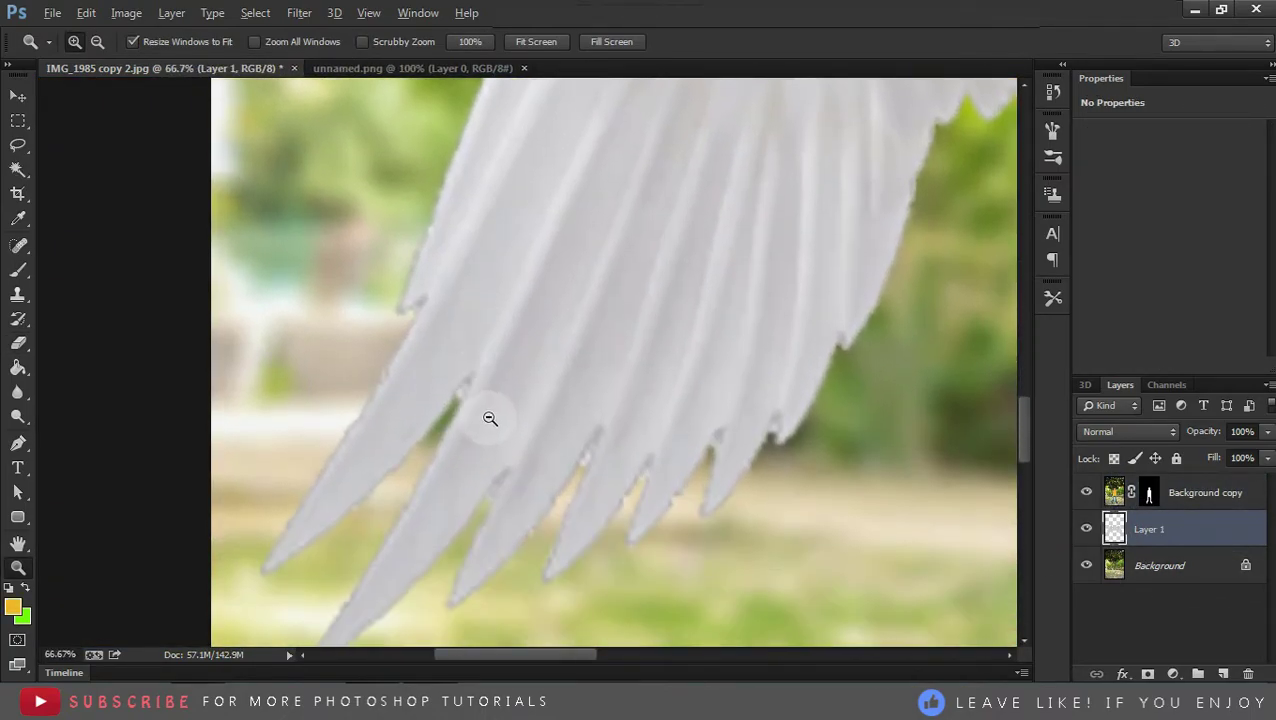
# Set the background swatch to #000000 and swap it so black becomes the brush colour
pyautogui.keyDown('alt'); pyautogui.click(490, 418); pyautogui.keyUp('alt')
pyautogui.press('b')
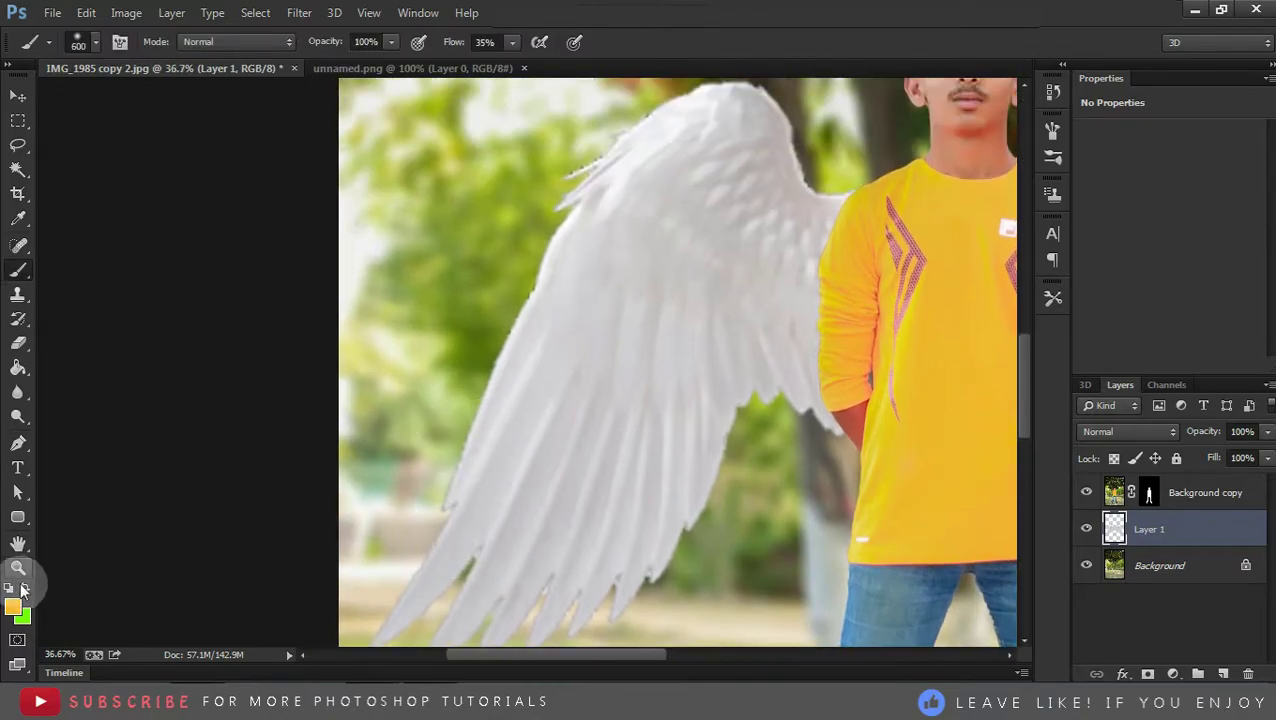
pyautogui.click(22, 614)
pyautogui.click(12, 604)
pyautogui.moveTo(698, 292); pyautogui.dragTo(503, 403)
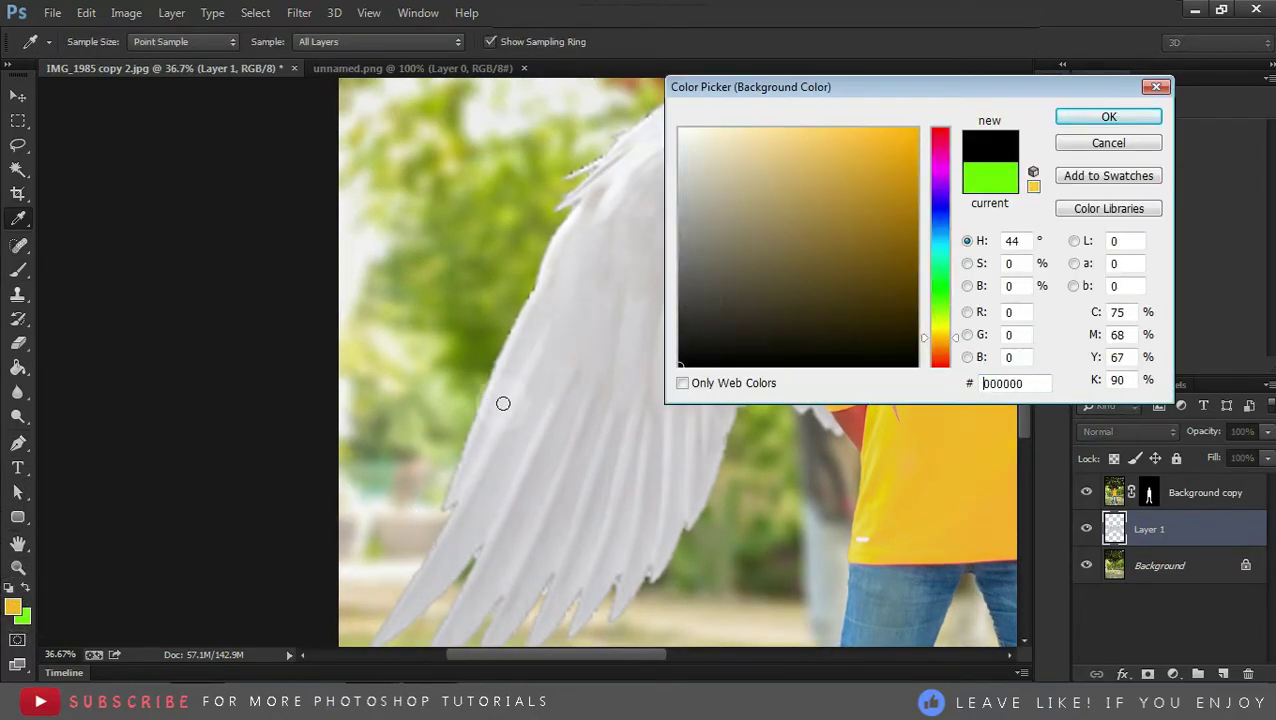
pyautogui.click(1101, 117)
pyautogui.click(18, 567)
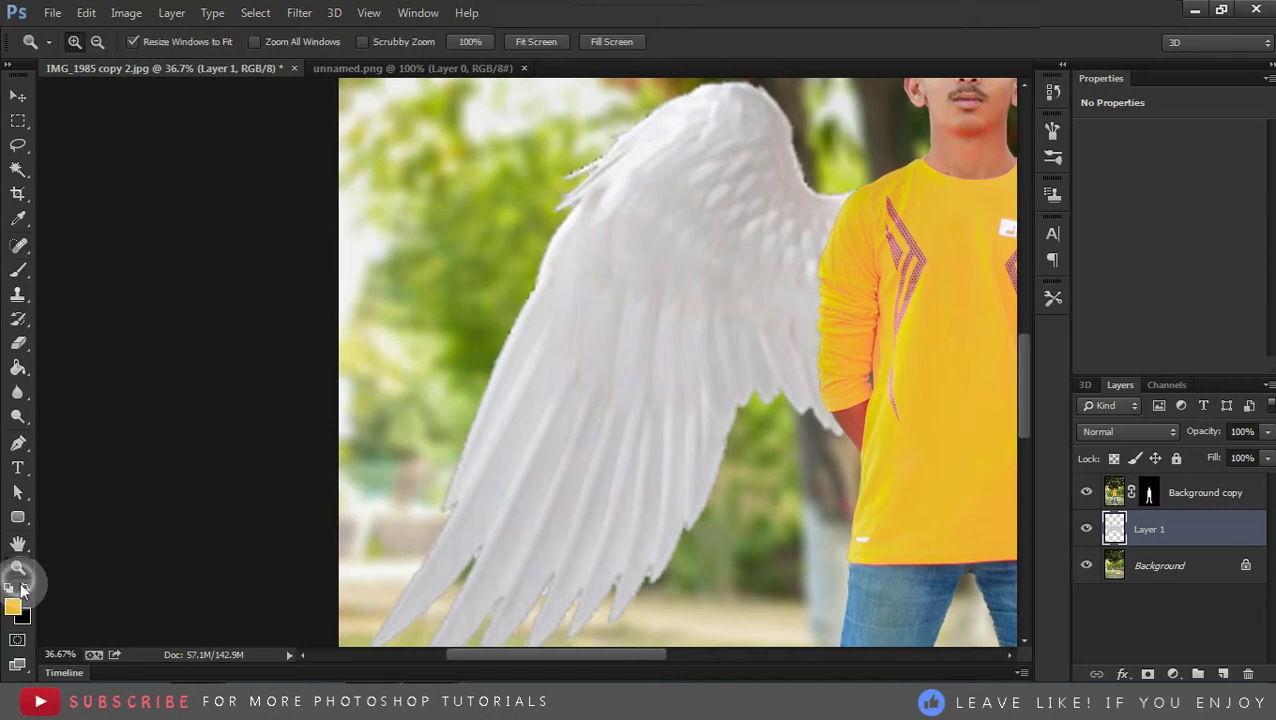
pyautogui.press('x')
pyautogui.press('b')
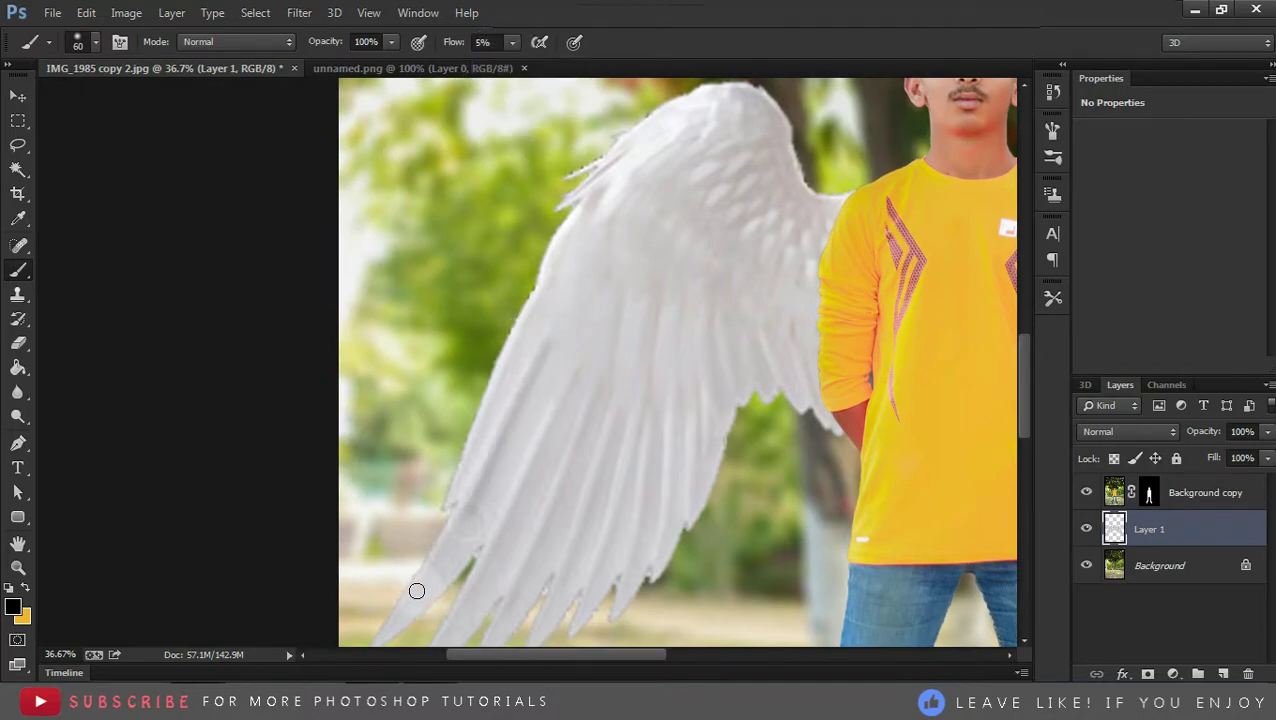
# Paint faint black 5% flow shading over the feathers on Layer 1, including the upper edge and right wing
pyautogui.scroll(-2, 497, 520)
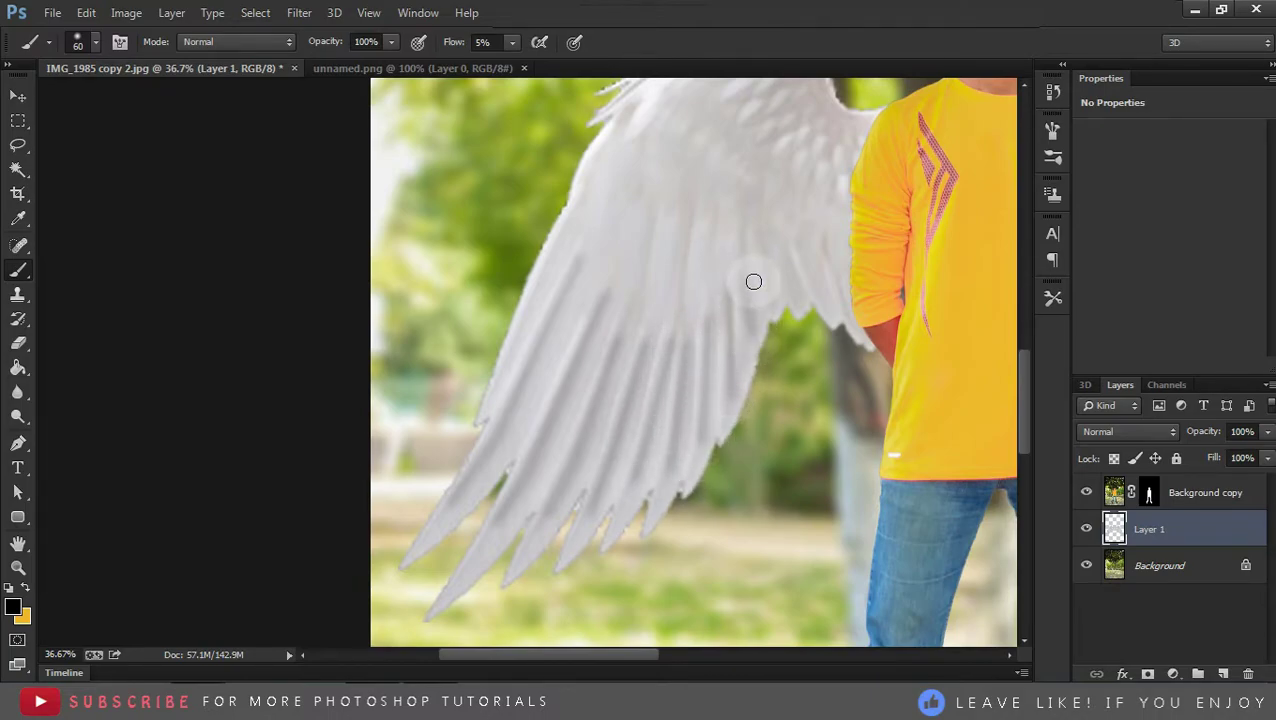
pyautogui.scroll(2, 612, 330)
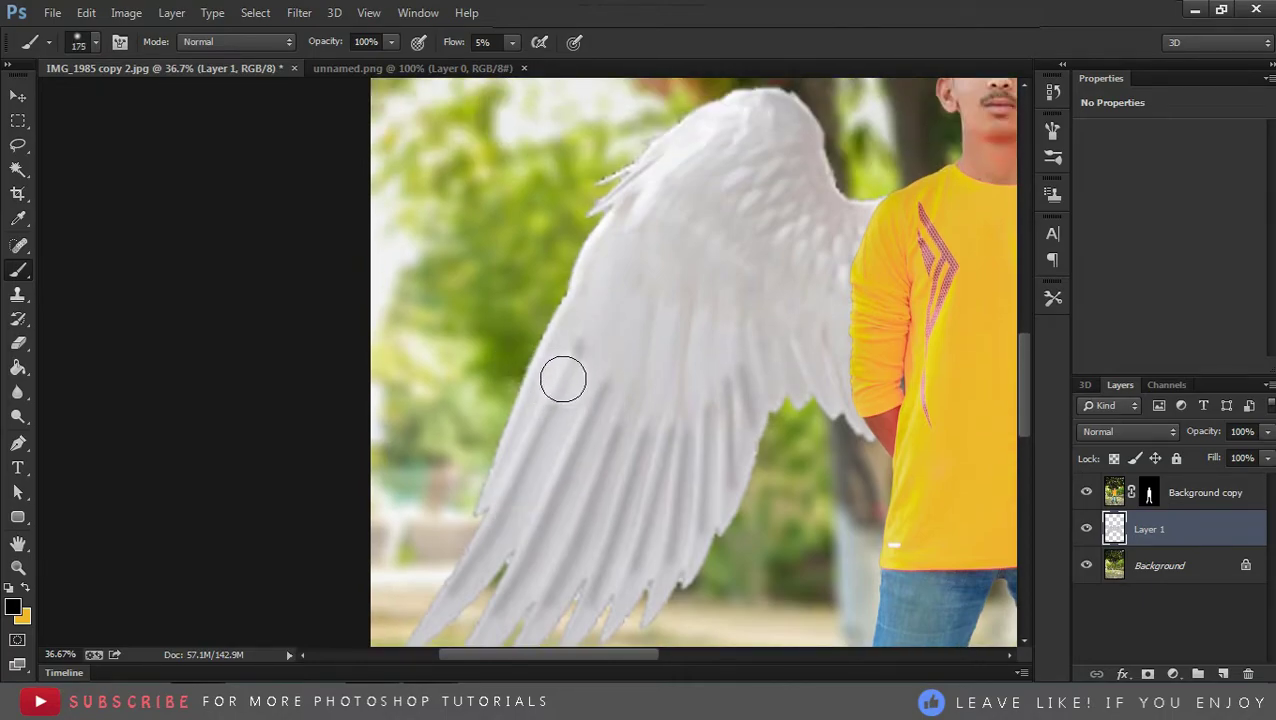
pyautogui.press(']')
pyautogui.press(']')
pyautogui.moveTo(563, 379); pyautogui.dragTo(447, 598)
pyautogui.scroll(-1, 450, 600)
pyautogui.moveTo(570, 490); pyautogui.dragTo(697, 444)
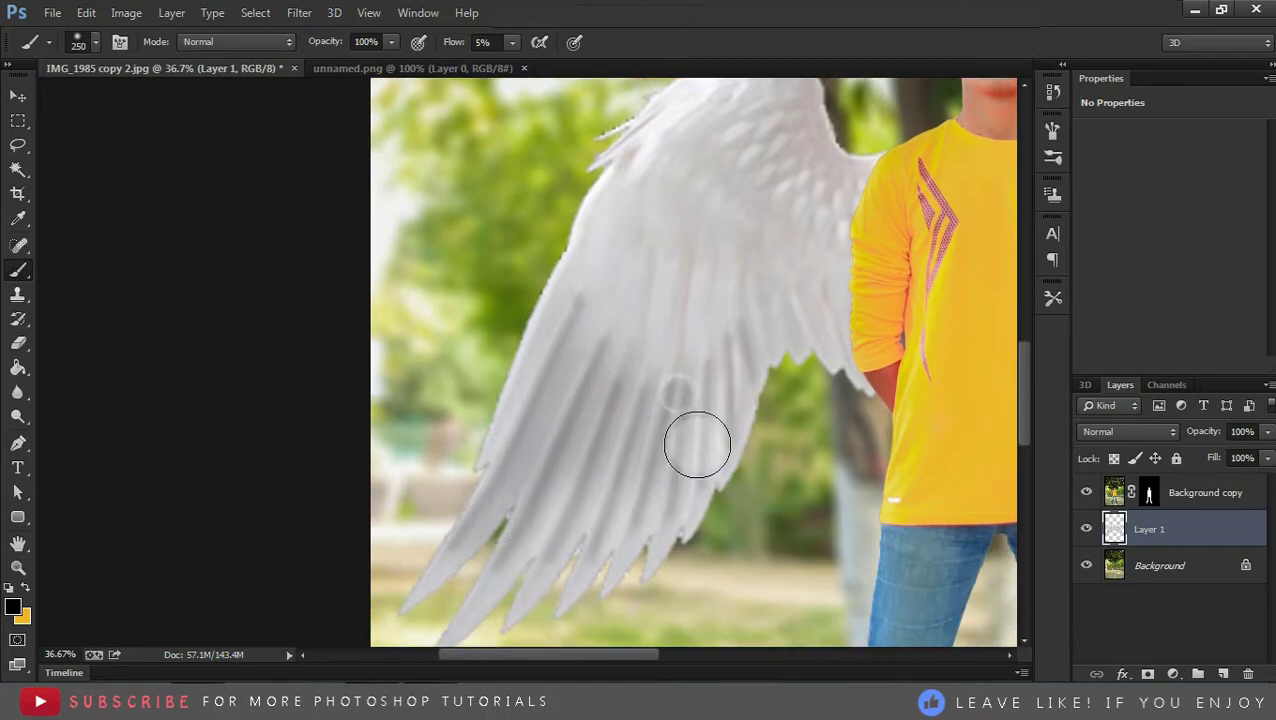
pyautogui.scroll(3, 697, 444)
pyautogui.hscroll(2, 700, 440)
pyautogui.moveTo(587, 359)
pyautogui.mouseDown()
pyautogui.moveTo(507, 307)
pyautogui.moveTo(516, 289)
pyautogui.mouseUp()
pyautogui.hscroll(5, 826, 385)
pyautogui.scroll(-2, 561, 493)
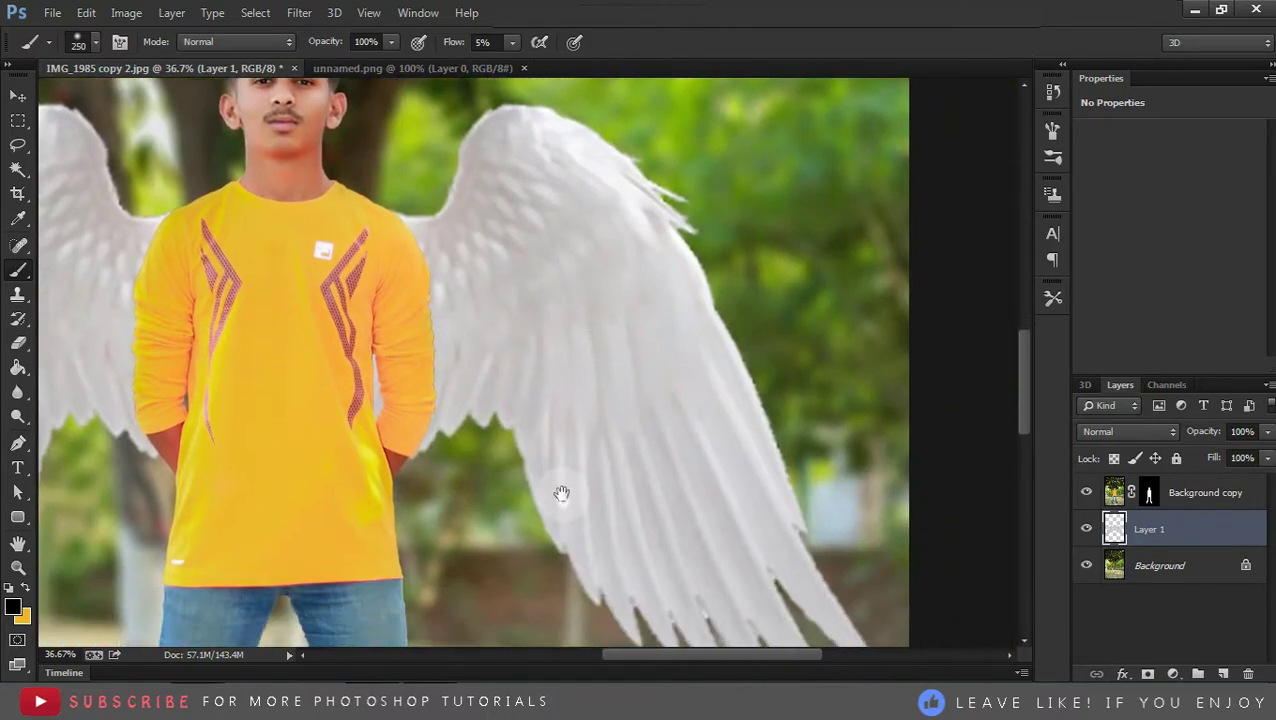
pyautogui.scroll(-1, 564, 445)
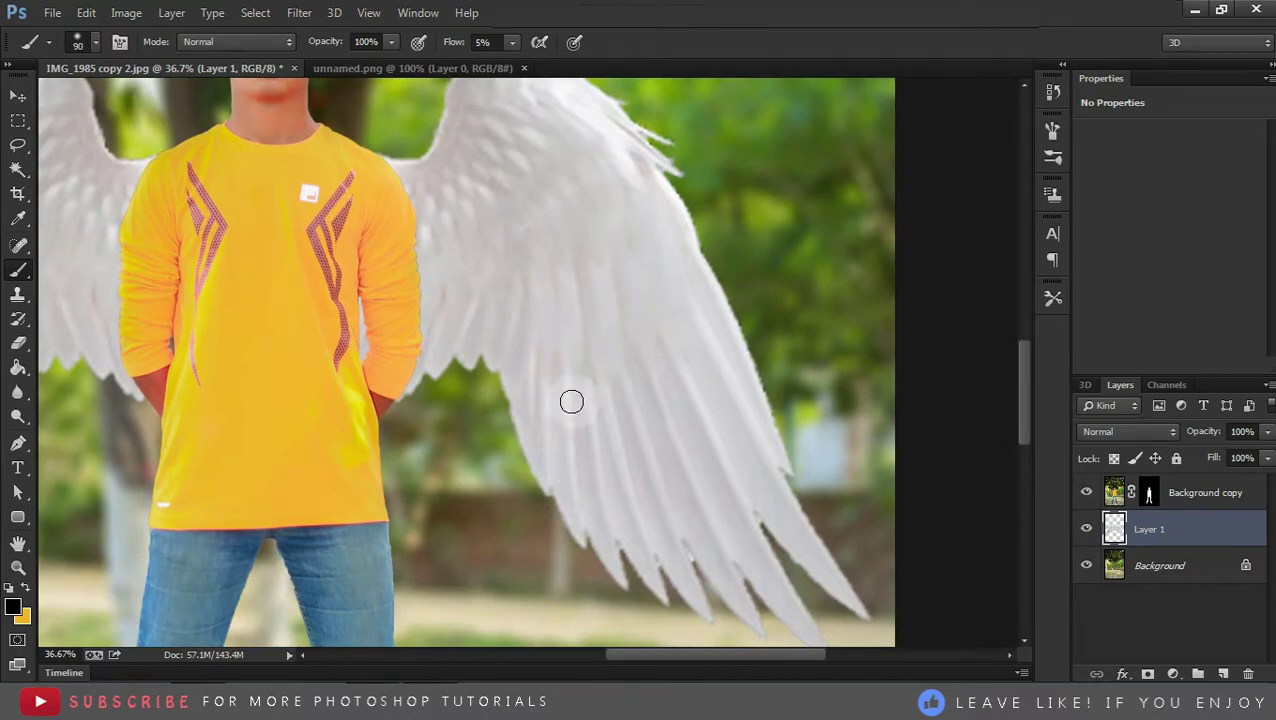
pyautogui.moveTo(567, 430)
pyautogui.mouseDown()
pyautogui.moveTo(590, 405)
pyautogui.moveTo(678, 387)
pyautogui.moveTo(712, 529)
pyautogui.moveTo(716, 460)
pyautogui.mouseUp()
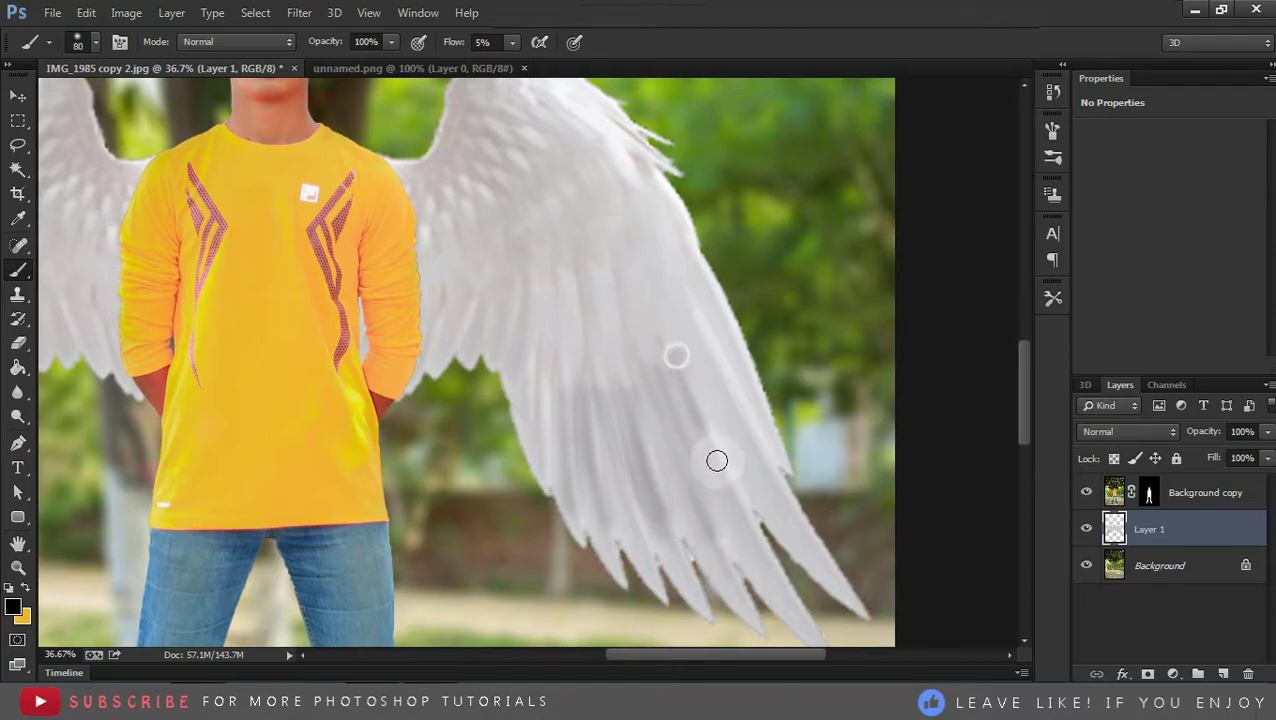
# Zoom in on the left wing and brush faint soft shading down it
pyautogui.press('z')
pyautogui.keyDown('alt'); pyautogui.click(310, 262); pyautogui.keyUp('alt')
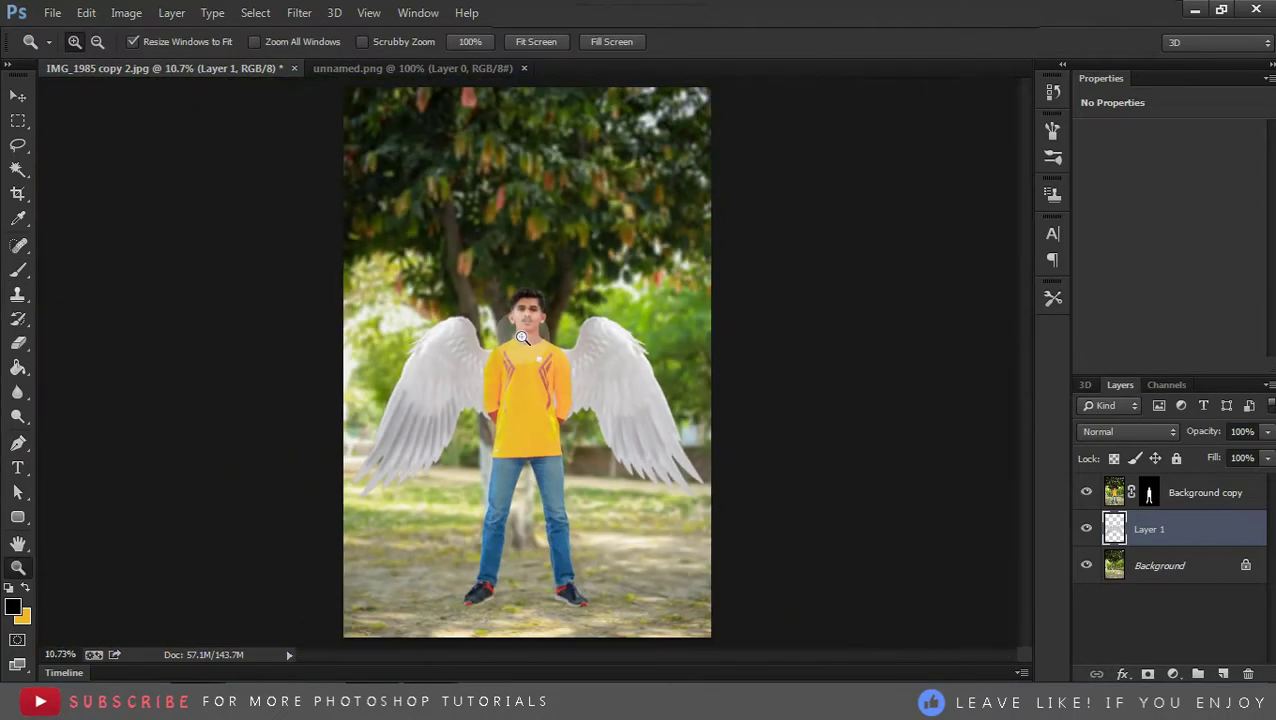
pyautogui.click(531, 346)
pyautogui.click(350, 380)
pyautogui.click(348, 395)
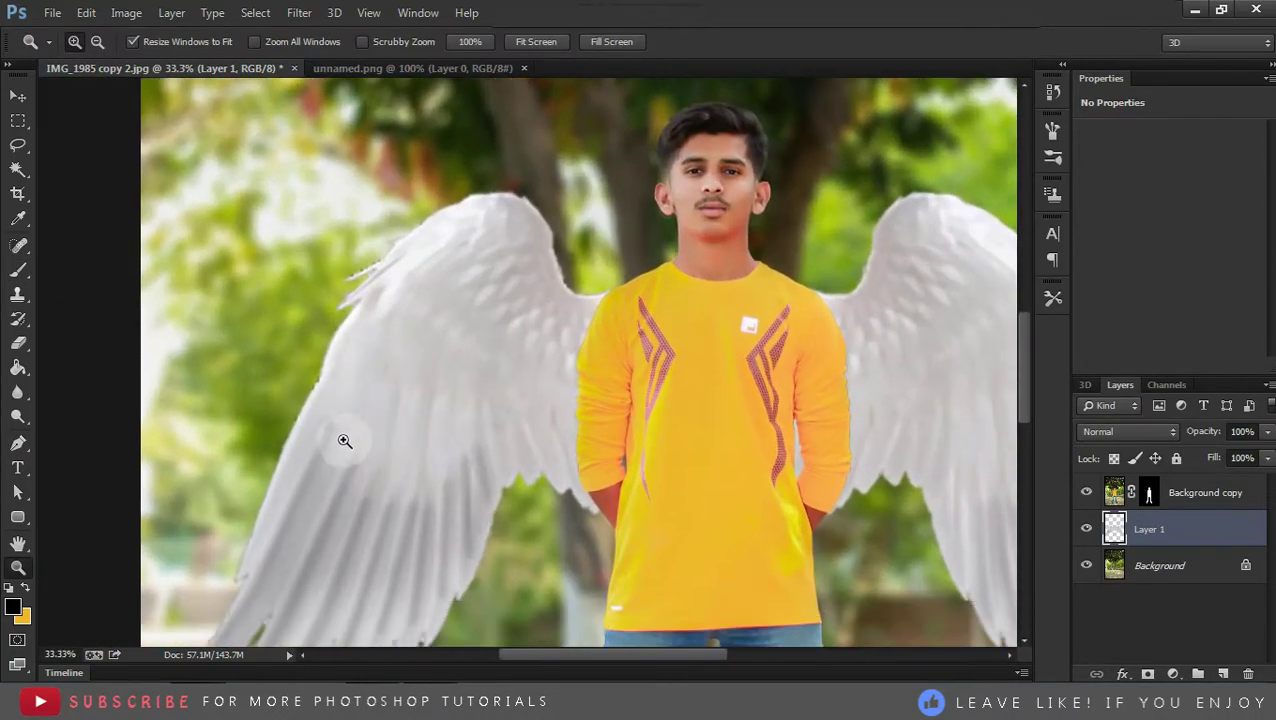
pyautogui.press('b')
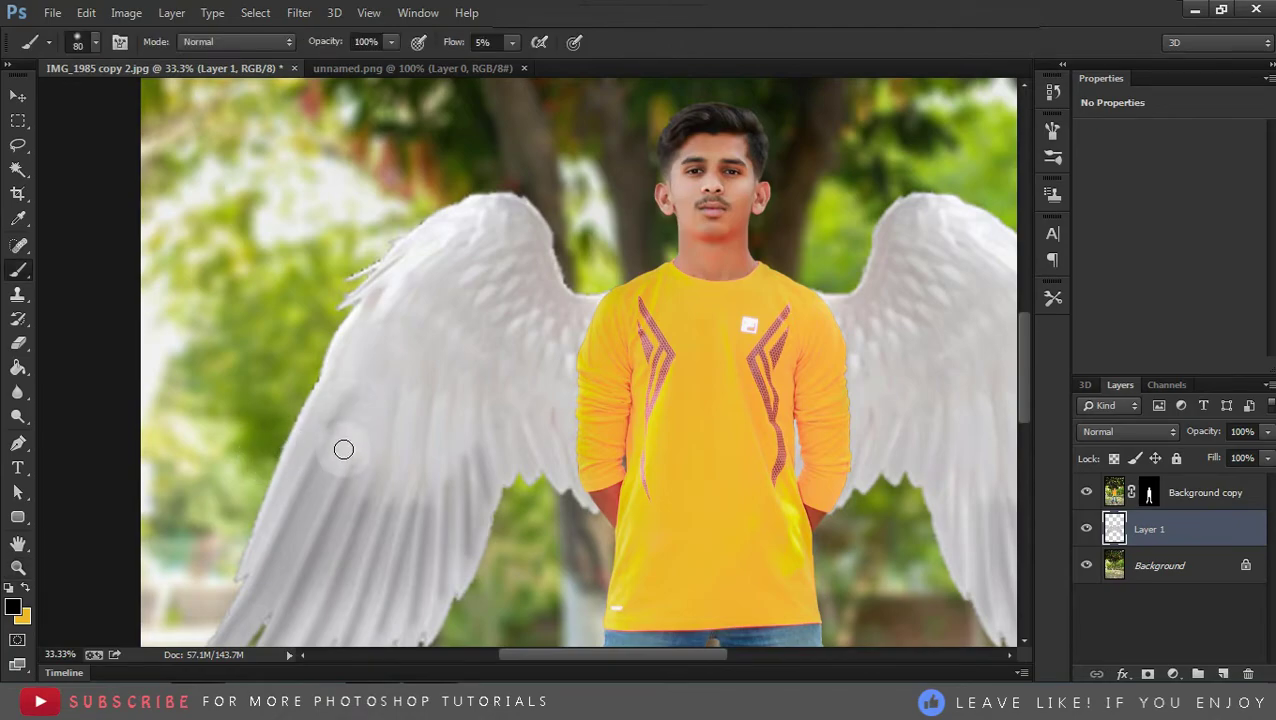
pyautogui.moveTo(373, 417)
pyautogui.mouseDown()
pyautogui.moveTo(398, 525)
pyautogui.moveTo(373, 490)
pyautogui.mouseUp()
# Fit the image on screen and open the Camera Raw Filter on the wings layer
pyautogui.press('z')
pyautogui.rightClick(475, 377)
pyautogui.click(522, 392)
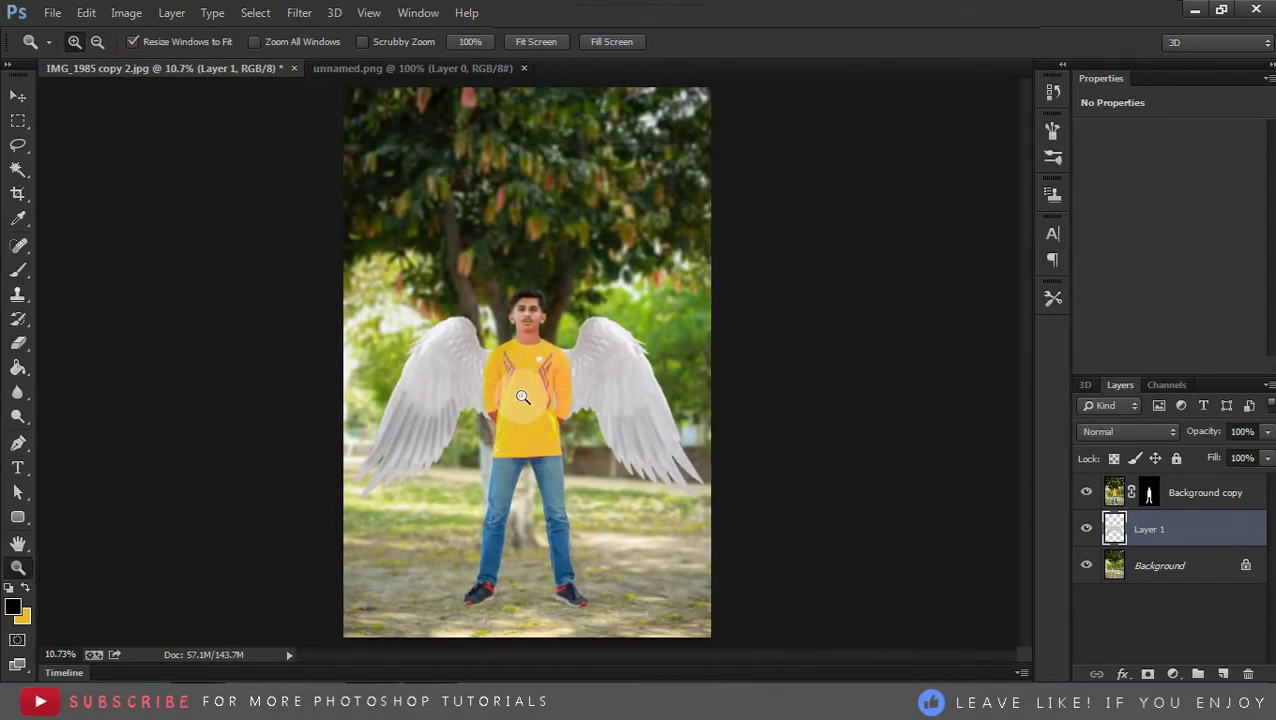
pyautogui.click(522, 397)
pyautogui.scroll(3, 521, 399)
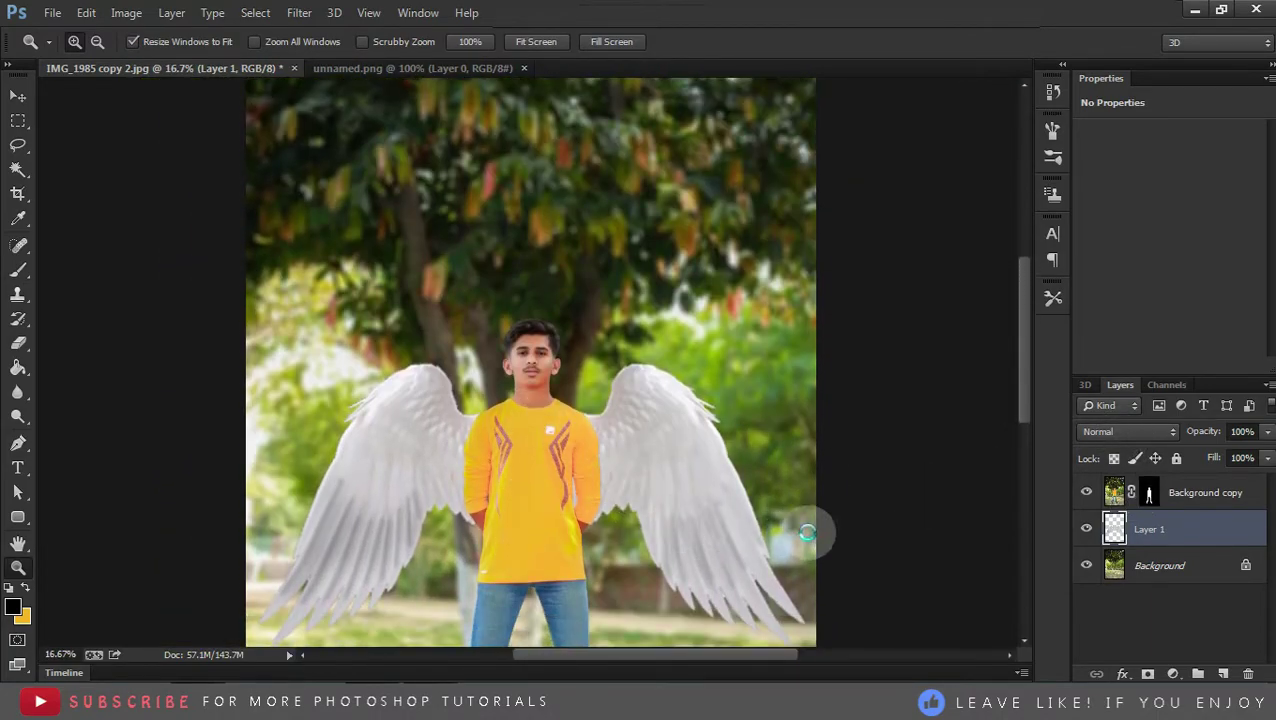
pyautogui.hotkey('ctrl', 'shift', 'a')
pyautogui.moveTo(1038, 528); pyautogui.dragTo(926, 528)
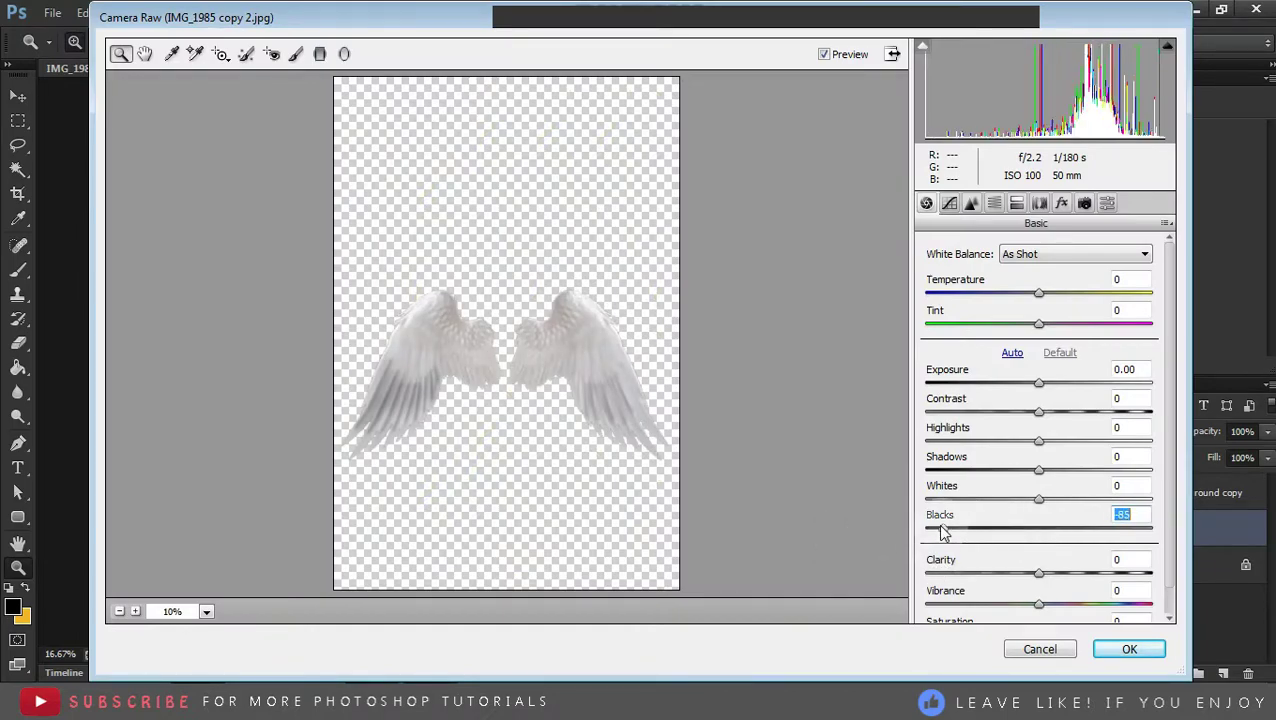
pyautogui.moveTo(1038, 573)
pyautogui.mouseDown()
pyautogui.moveTo(1190, 583)
pyautogui.moveTo(1097, 573)
pyautogui.mouseUp()
pyautogui.moveTo(1038, 499); pyautogui.dragTo(926, 499)
pyautogui.moveTo(1038, 470); pyautogui.dragTo(900, 470)
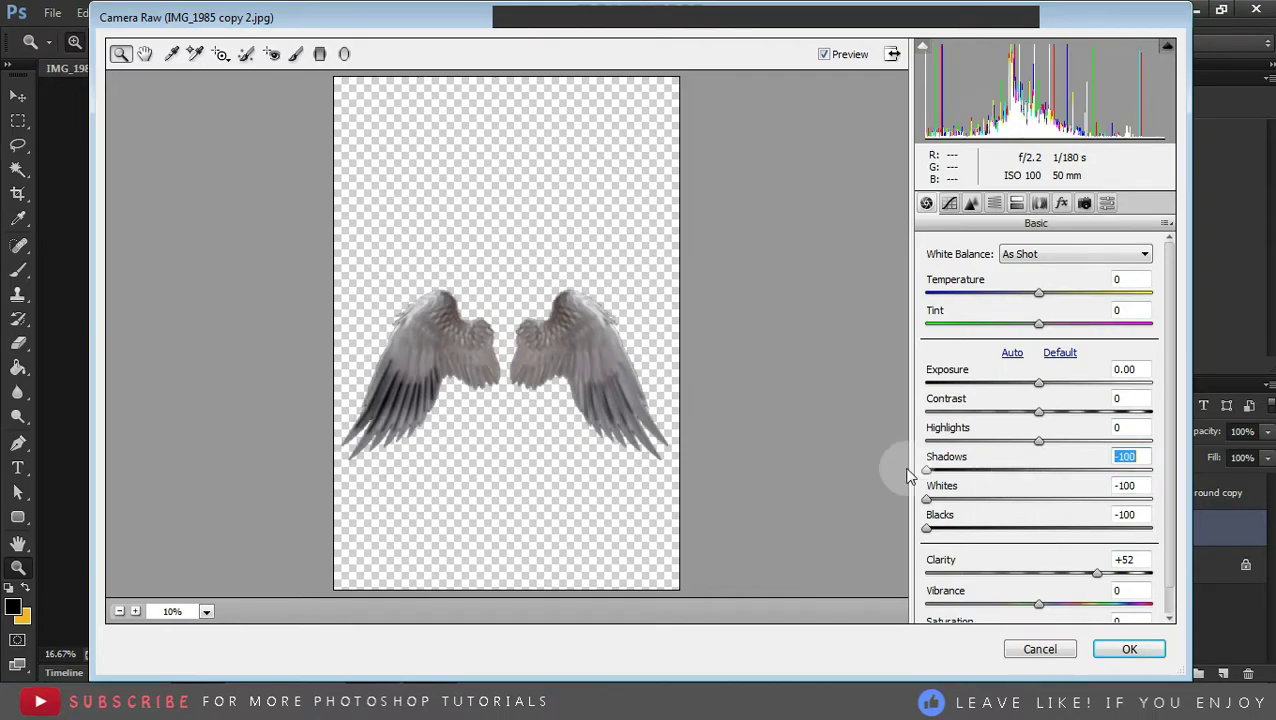
pyautogui.moveTo(1038, 441)
pyautogui.mouseDown()
pyautogui.moveTo(911, 447)
pyautogui.moveTo(993, 441)
pyautogui.mouseUp()
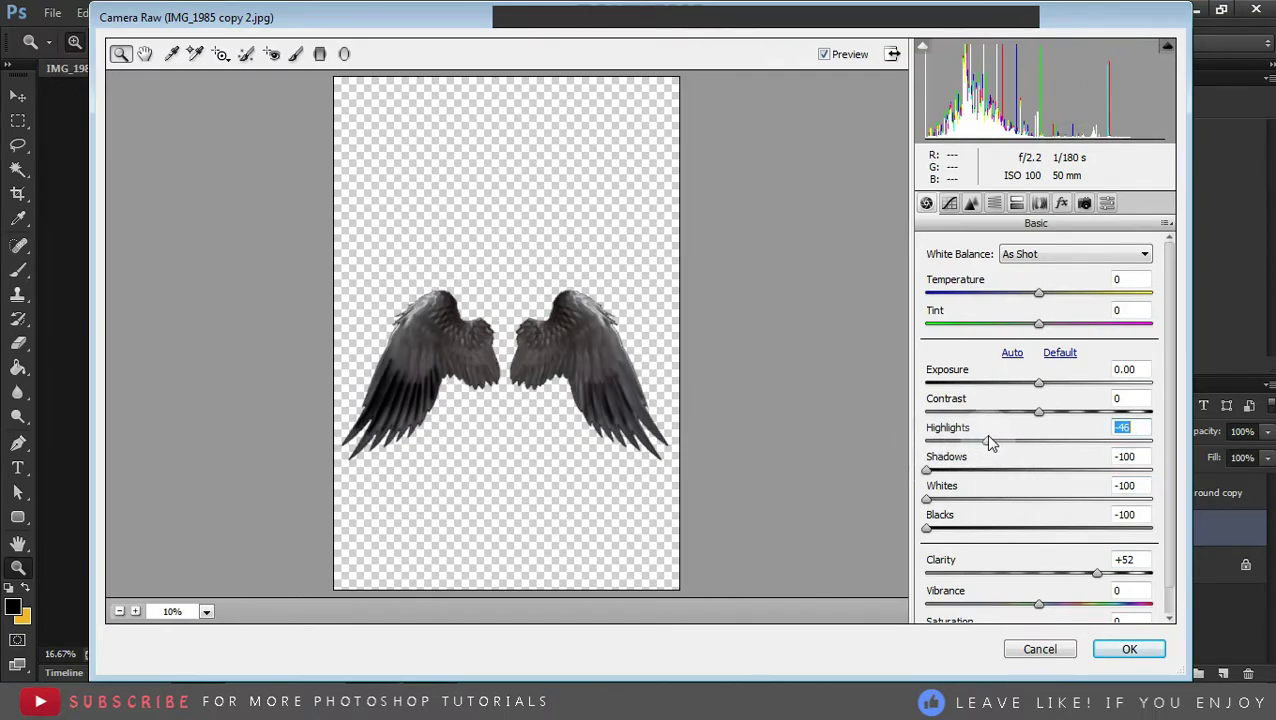
pyautogui.click(1126, 649)
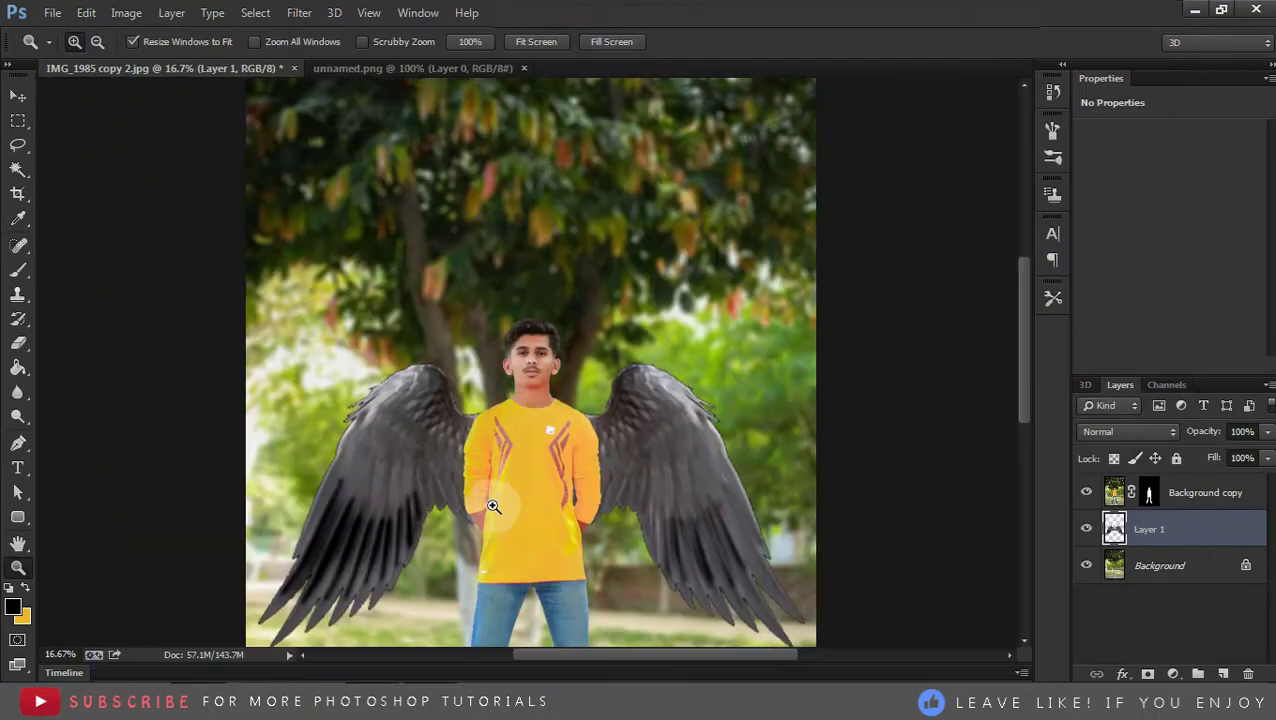
pyautogui.hotkey('ctrl', 'i')
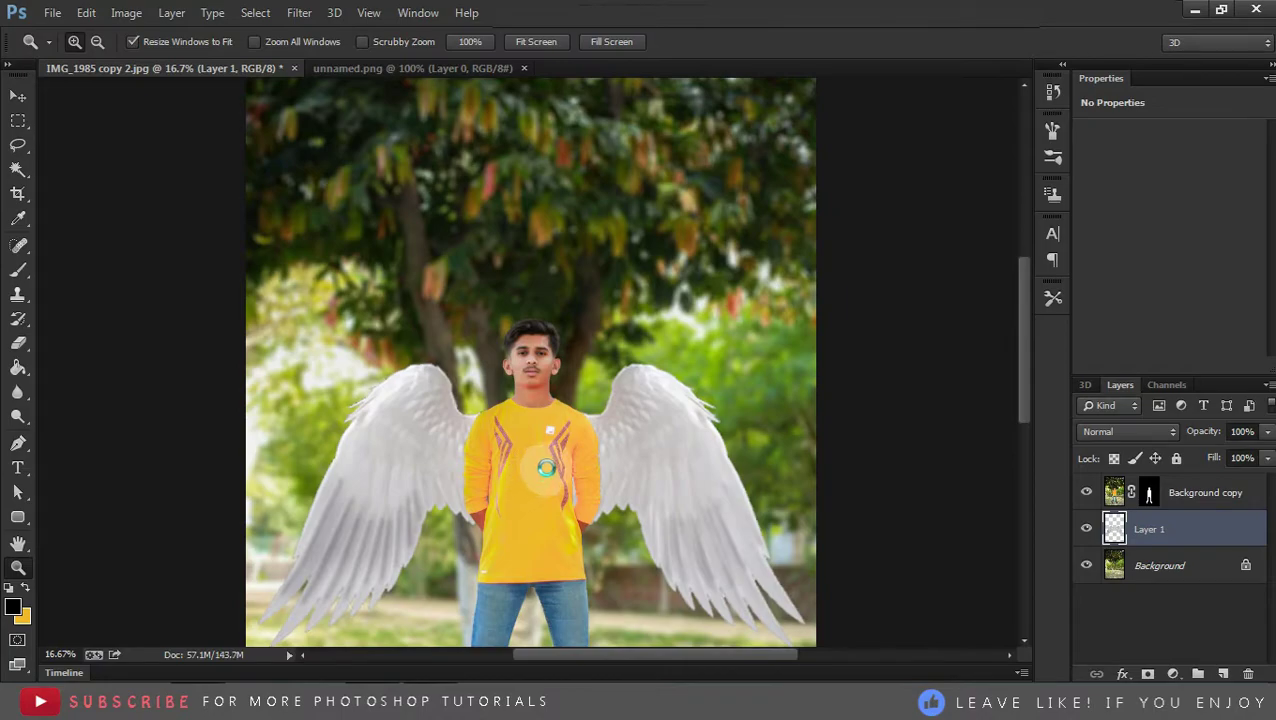
pyautogui.hotkey('ctrl', 'shift', 'a')
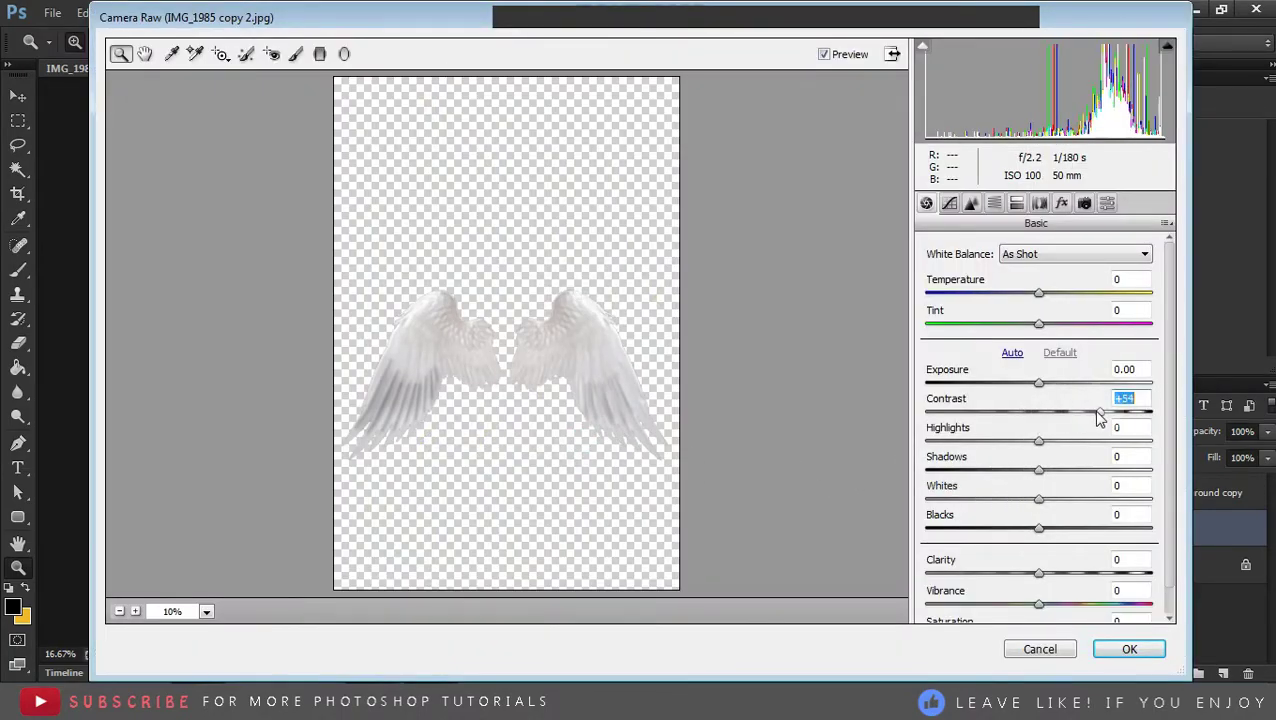
# Grade the wings golden: tweak contrast, Temperature +74, Oranges luminance -100, Yellows -78, then apply
pyautogui.moveTo(1040, 412)
pyautogui.mouseDown()
pyautogui.moveTo(1000, 443)
pyautogui.moveTo(1057, 442)
pyautogui.moveTo(1044, 499)
pyautogui.mouseUp()
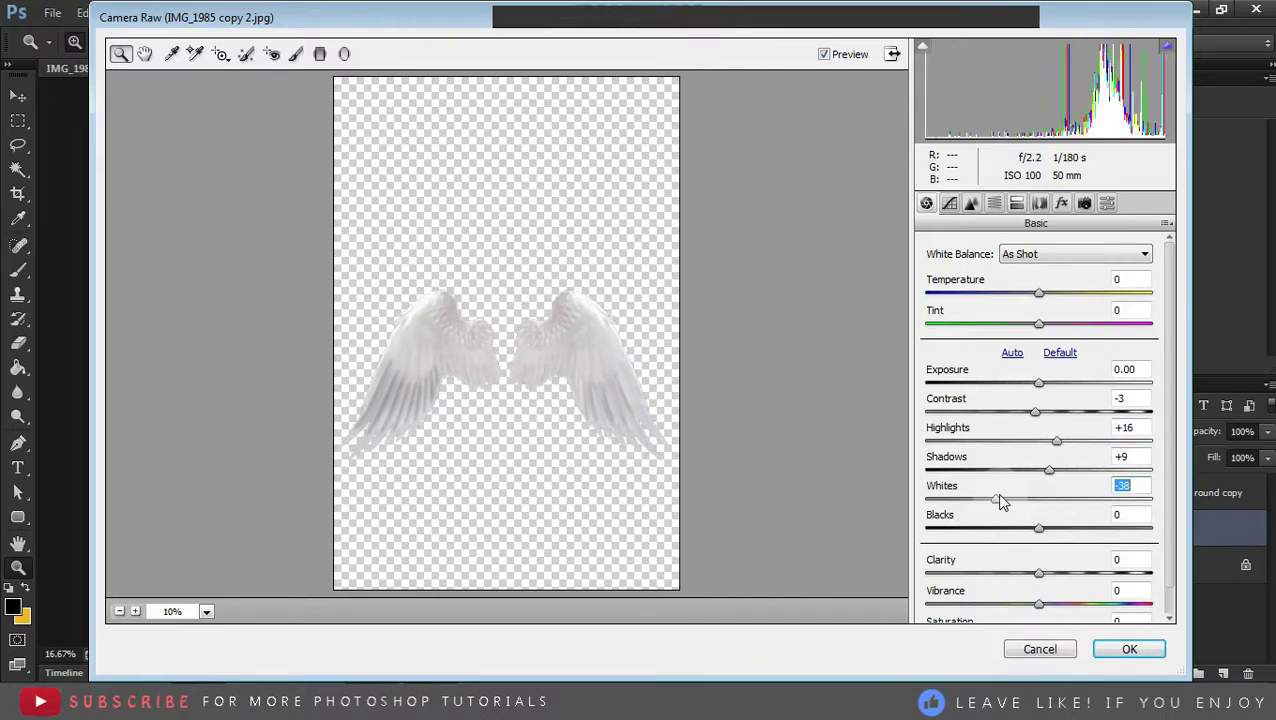
pyautogui.moveTo(1039, 292); pyautogui.dragTo(1124, 293)
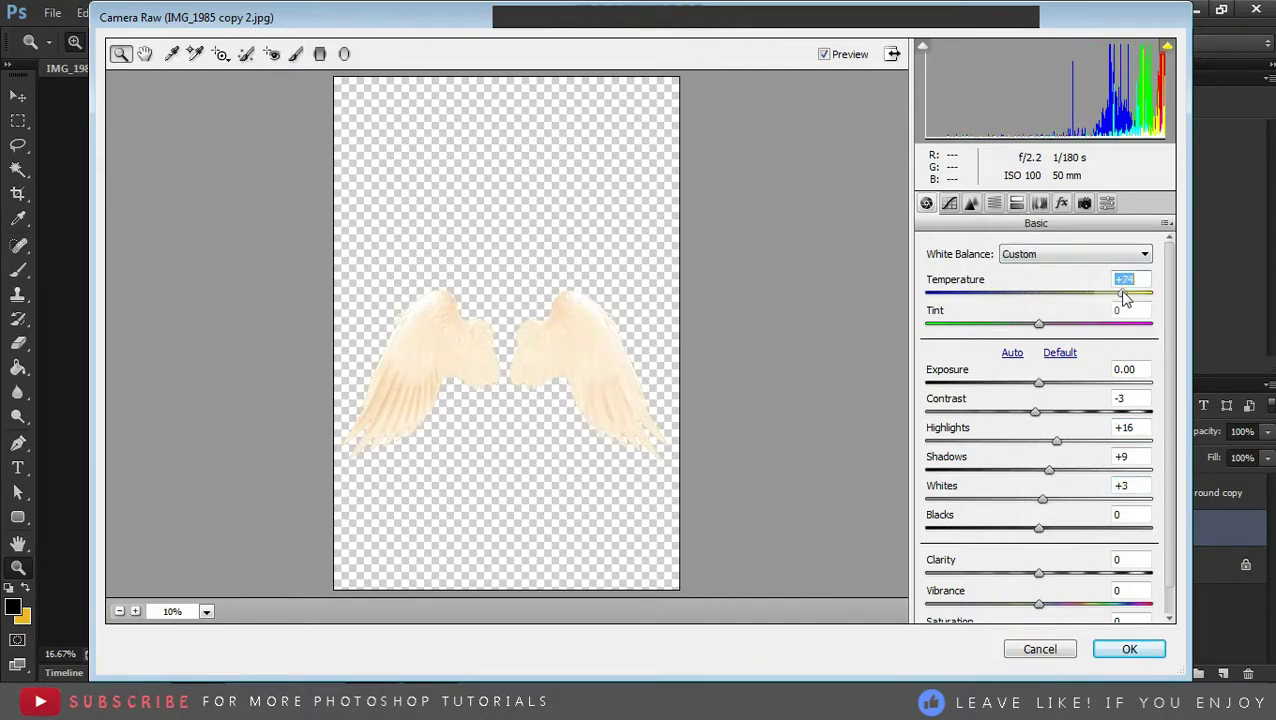
pyautogui.click(1014, 206)
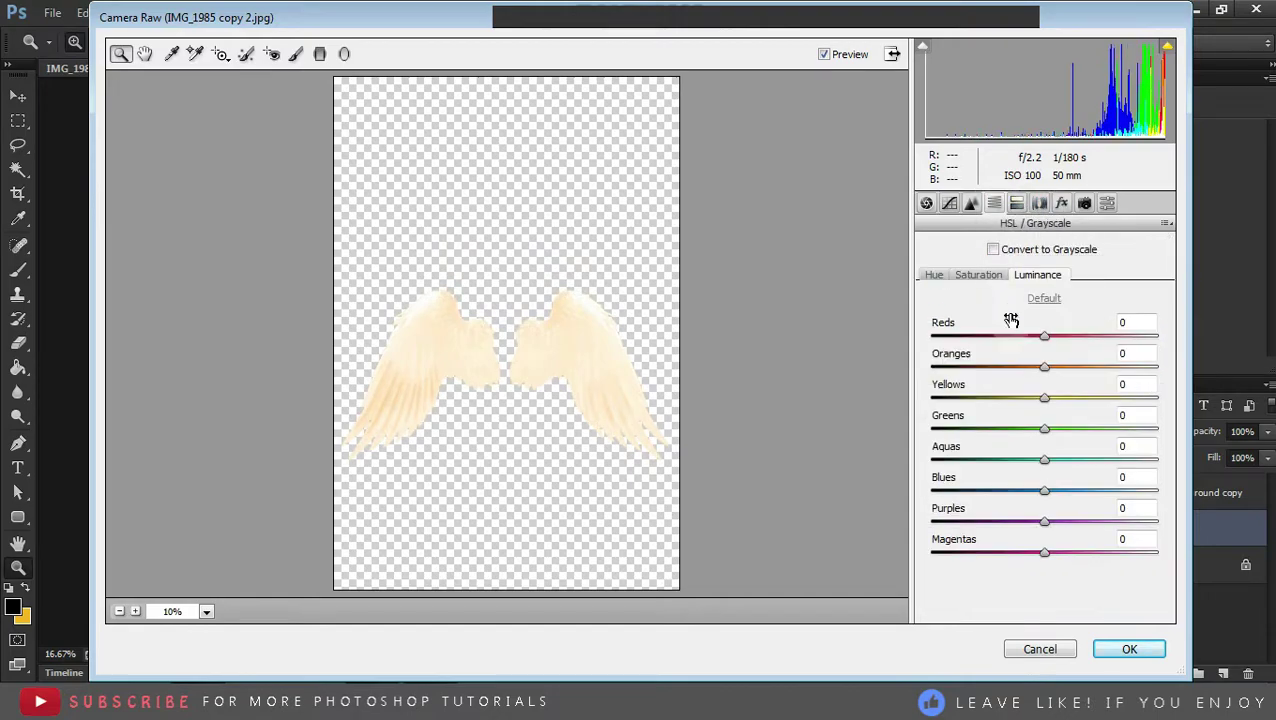
pyautogui.click(937, 366)
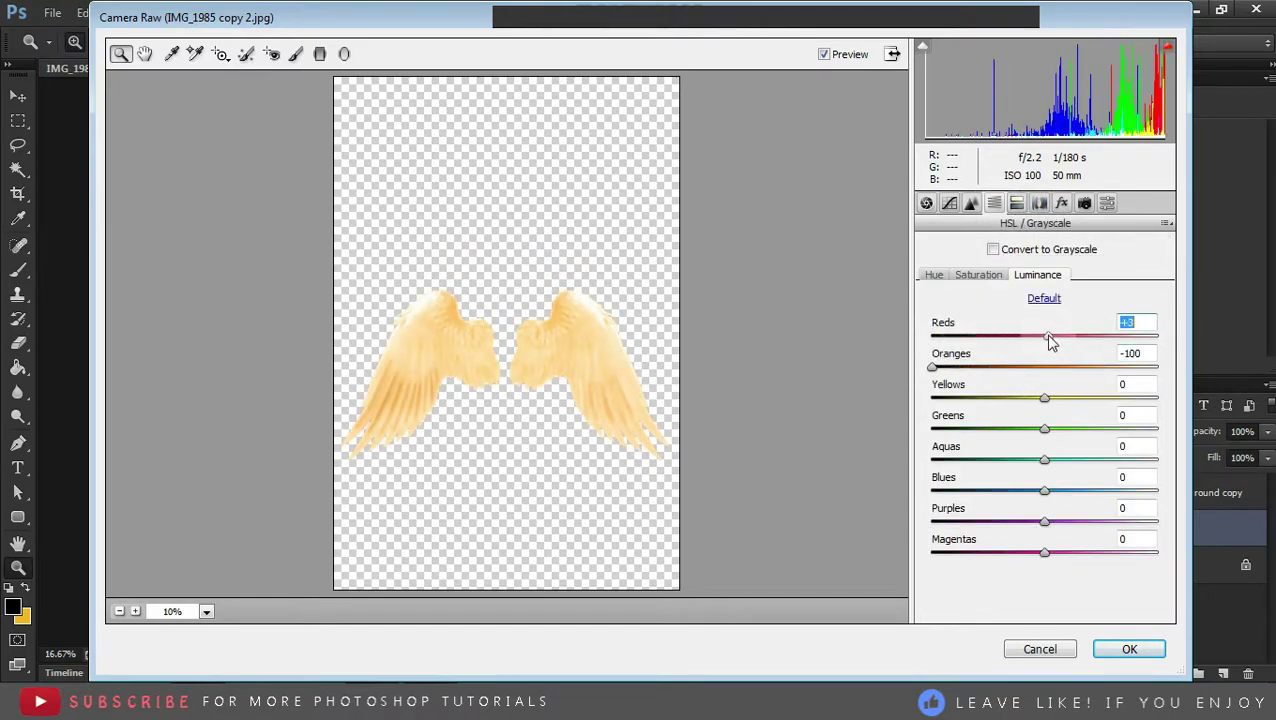
pyautogui.moveTo(1044, 397); pyautogui.dragTo(956, 397)
pyautogui.click(1096, 649)
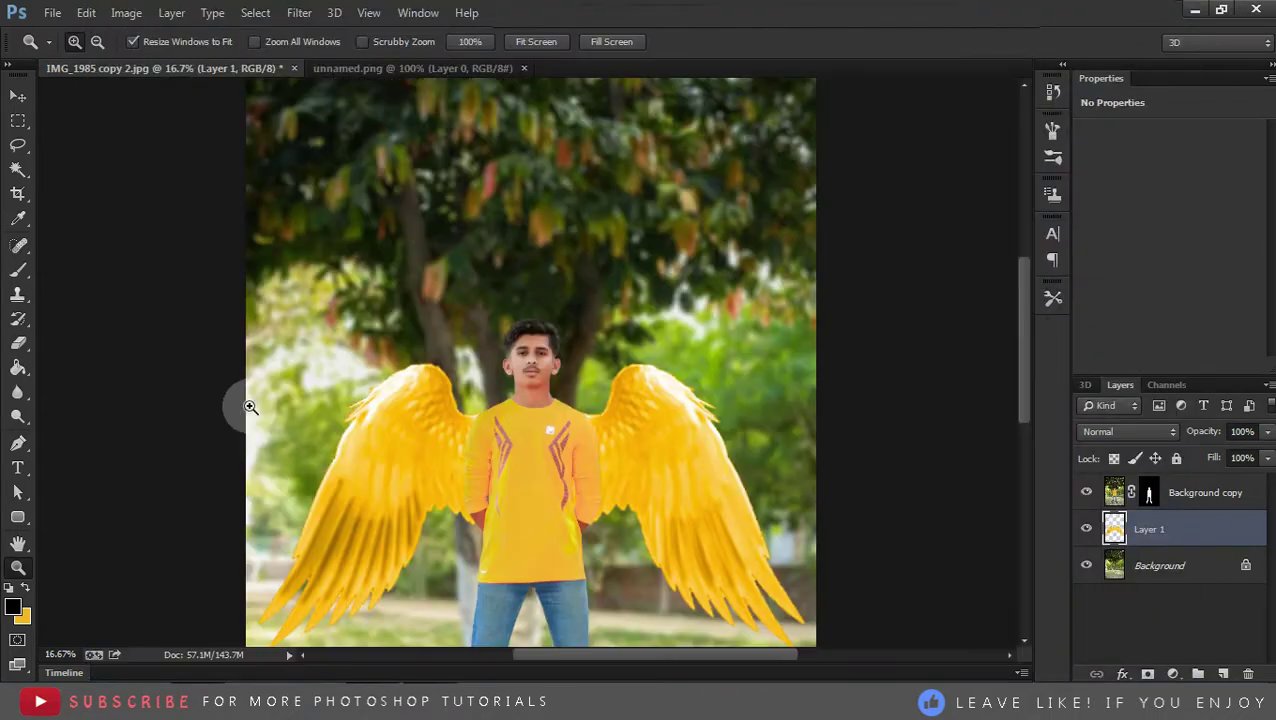
pyautogui.rightClick(421, 373)
# Zoom in to inspect the golden wing against the shirt's sleeve edge
pyautogui.click(466, 408)
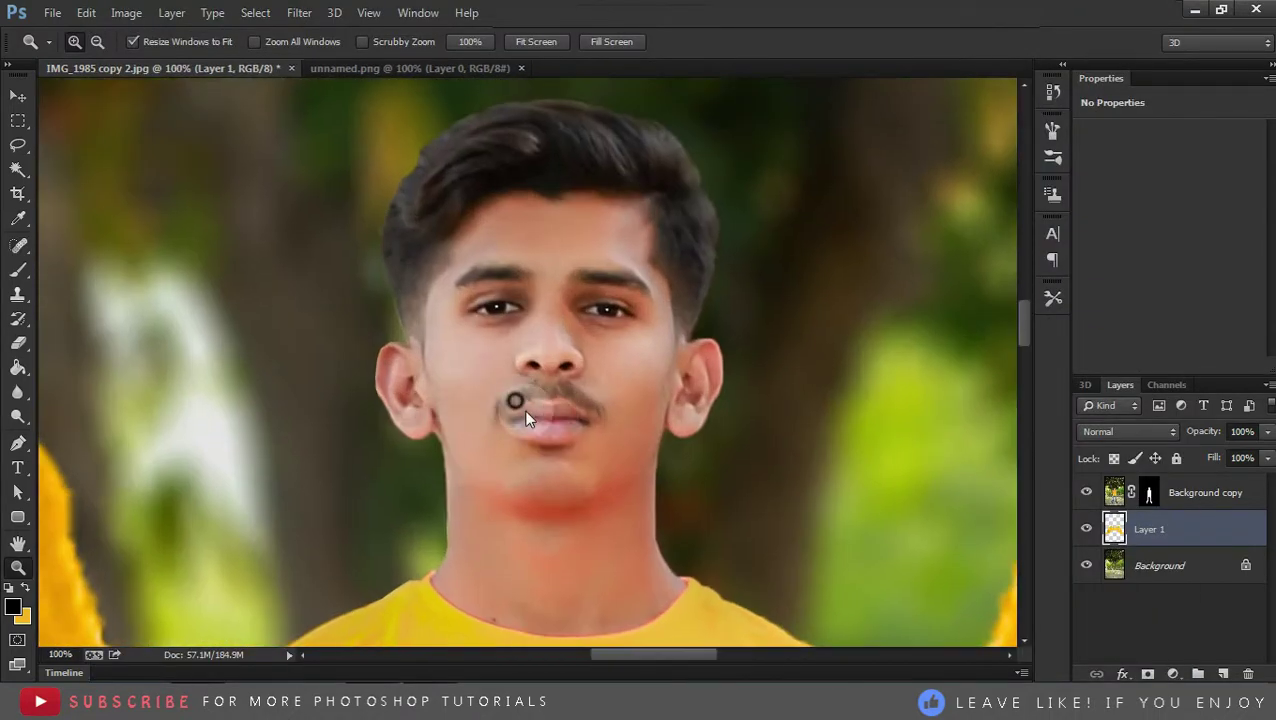
pyautogui.hotkey('ctrl', '0')
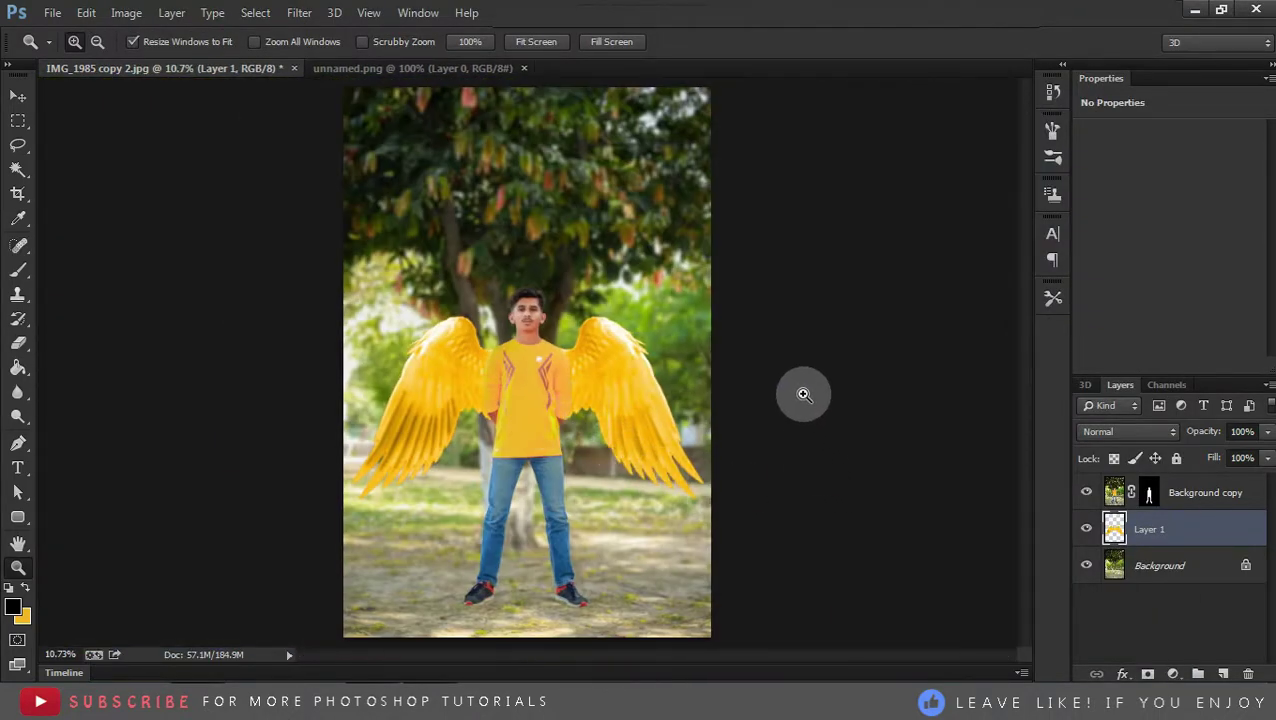
pyautogui.click(516, 404)
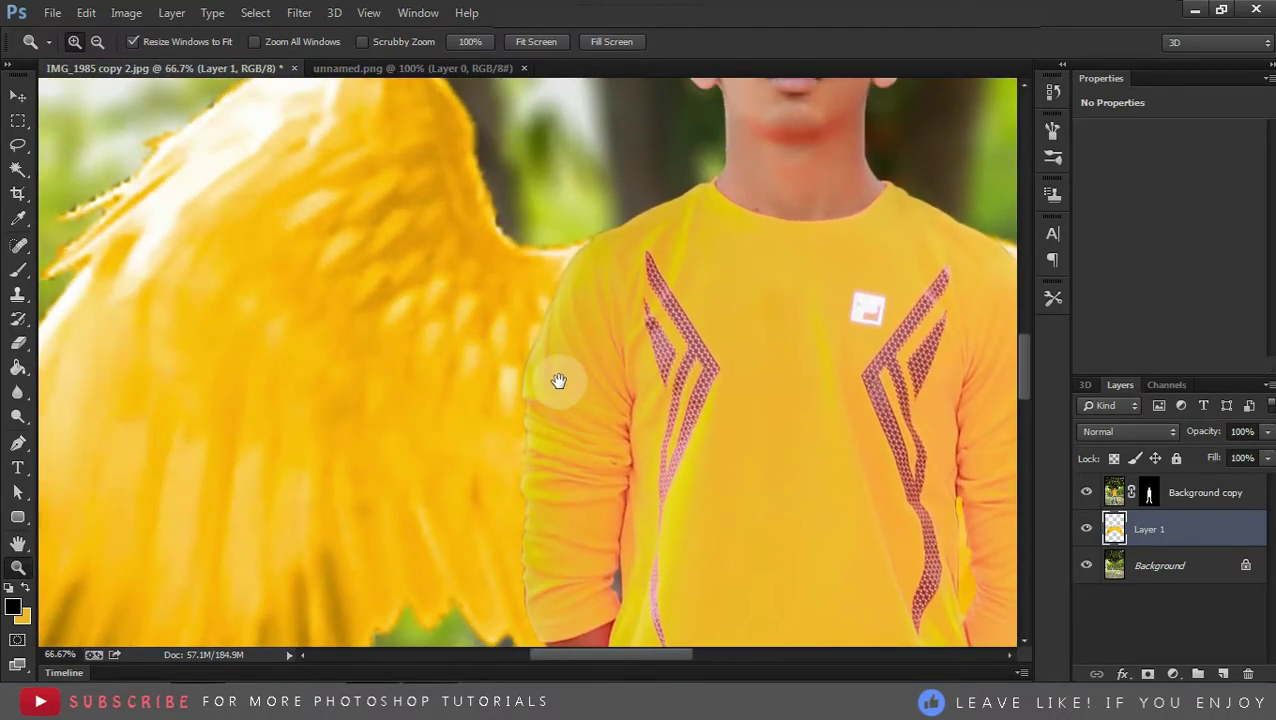
pyautogui.click(558, 380)
pyautogui.press('b')
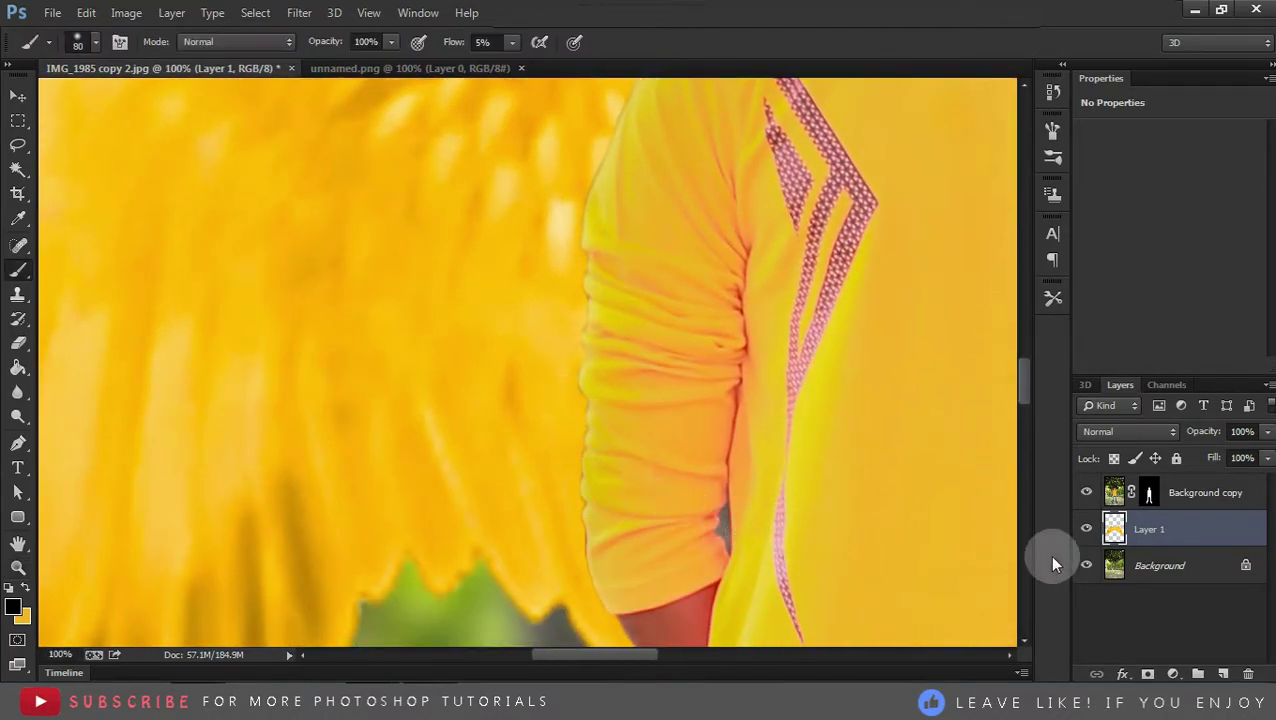
# Make Background copy the active layer, then fit the image on screen and zoom in on the left wing
pyautogui.click(1218, 490)
pyautogui.scroll(3, 522, 460)
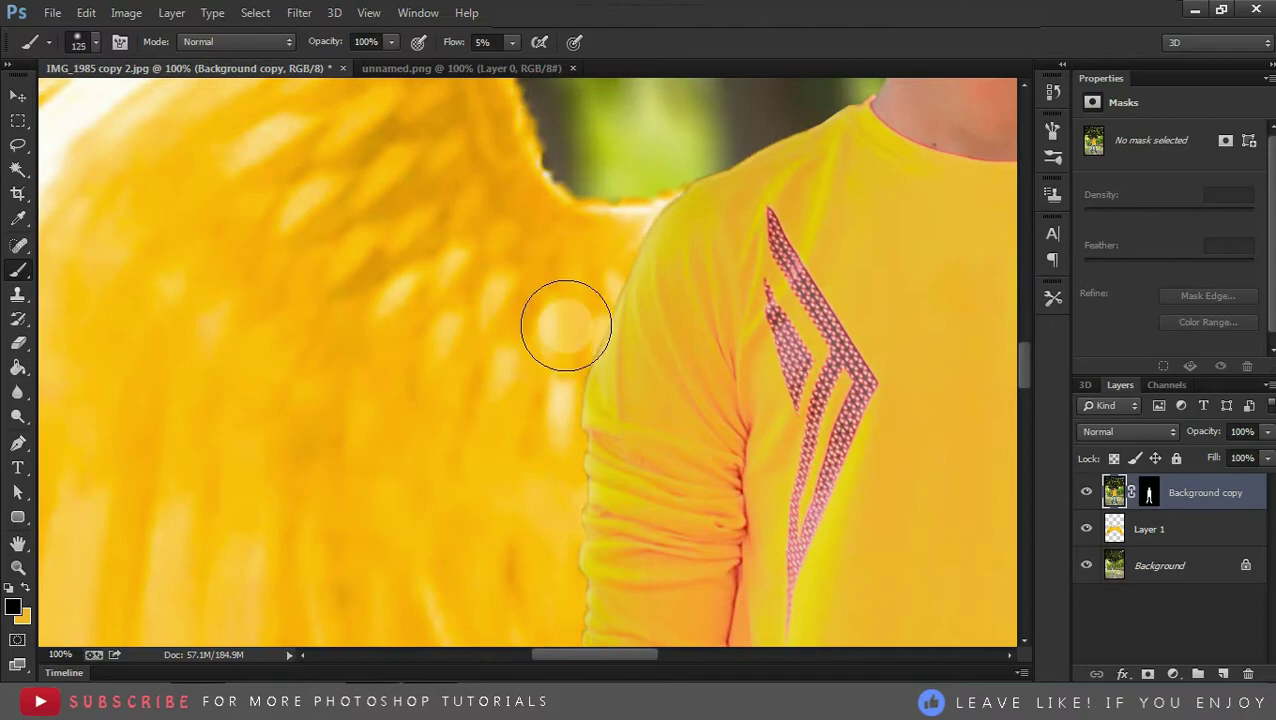
pyautogui.scroll(-1, 507, 321)
pyautogui.rightClick(507, 321)
pyautogui.press('z')
pyautogui.rightClick(517, 327)
pyautogui.click(529, 332)
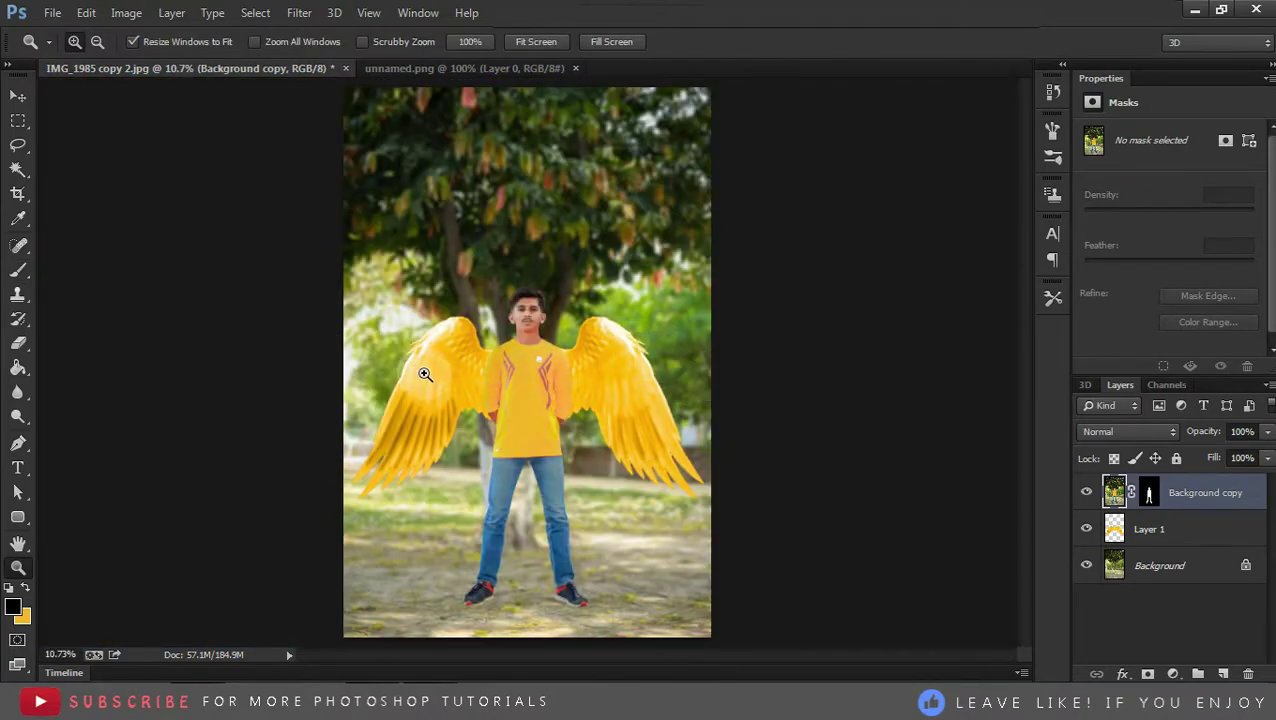
pyautogui.moveTo(446, 361); pyautogui.dragTo(404, 373)
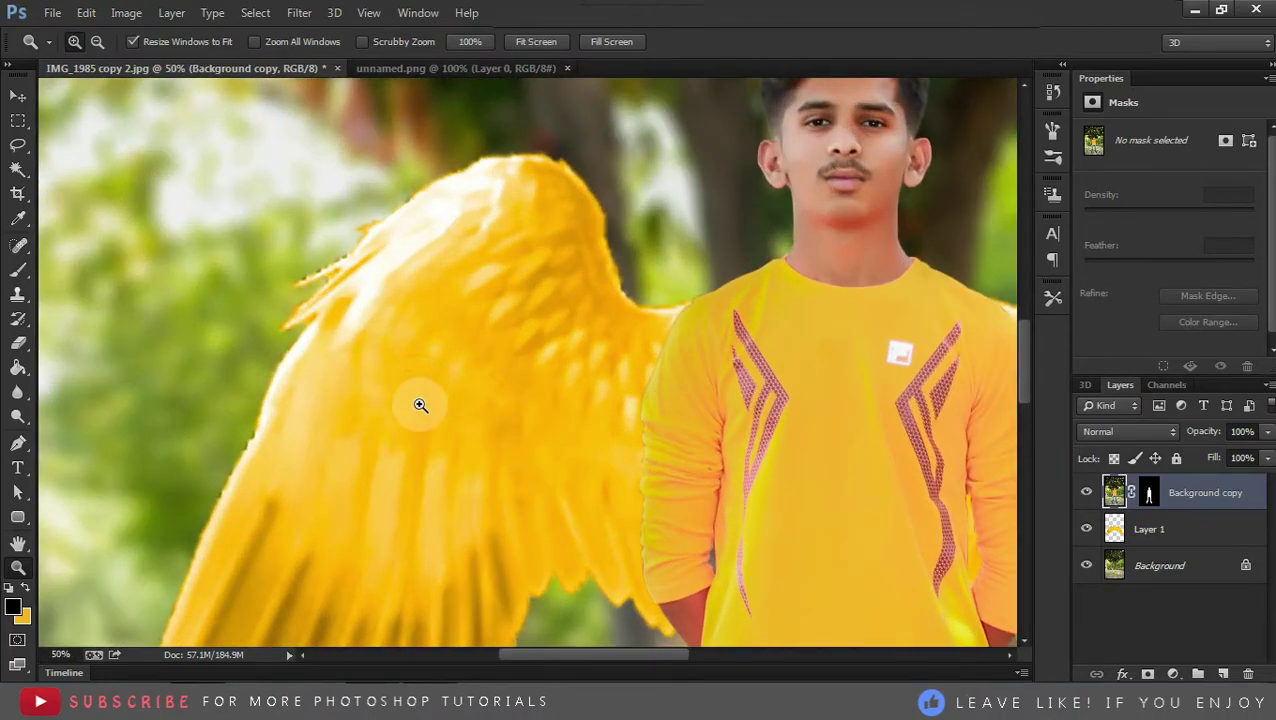
pyautogui.hotkey('alt', 'Tab')
pyautogui.hotkey('alt', 'Tab')
# Zoom in on the left wing and set up a white 80 px brush on Layer 1
pyautogui.hotkey('ctrl', '0')
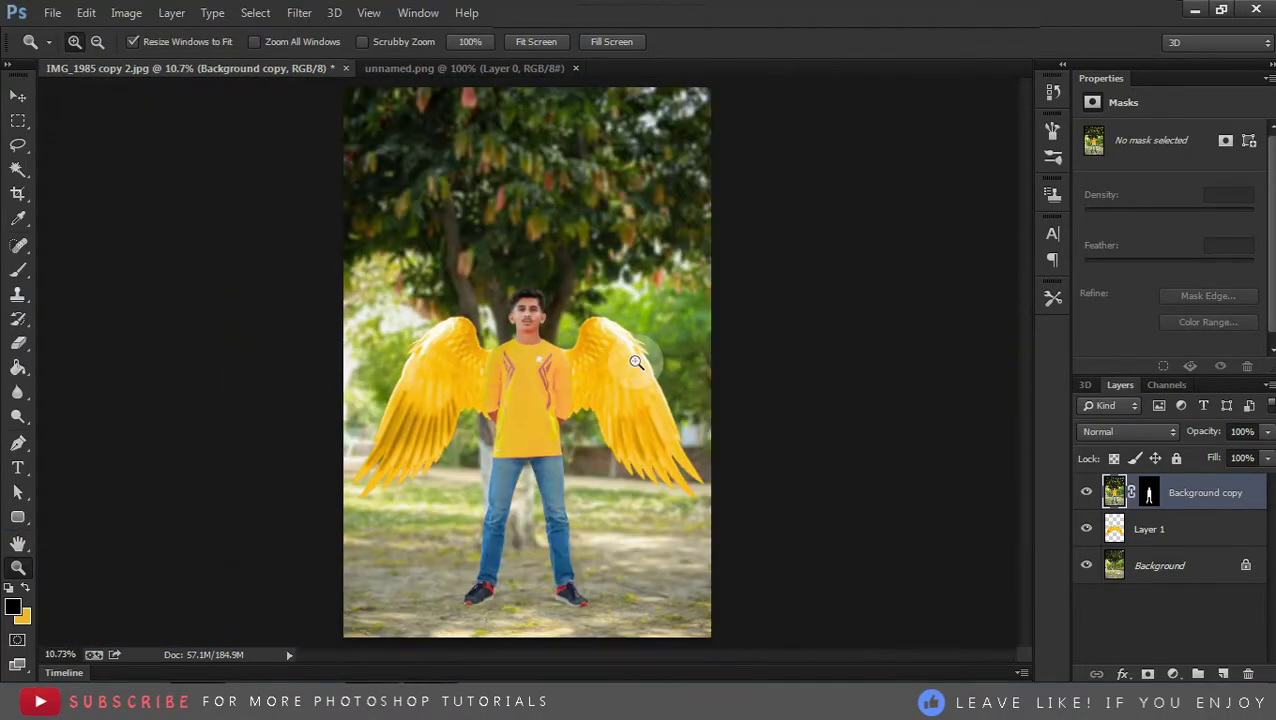
pyautogui.click(365, 365)
pyautogui.click(356, 288)
pyautogui.moveTo(356, 288); pyautogui.dragTo(396, 268)
pyautogui.press('b')
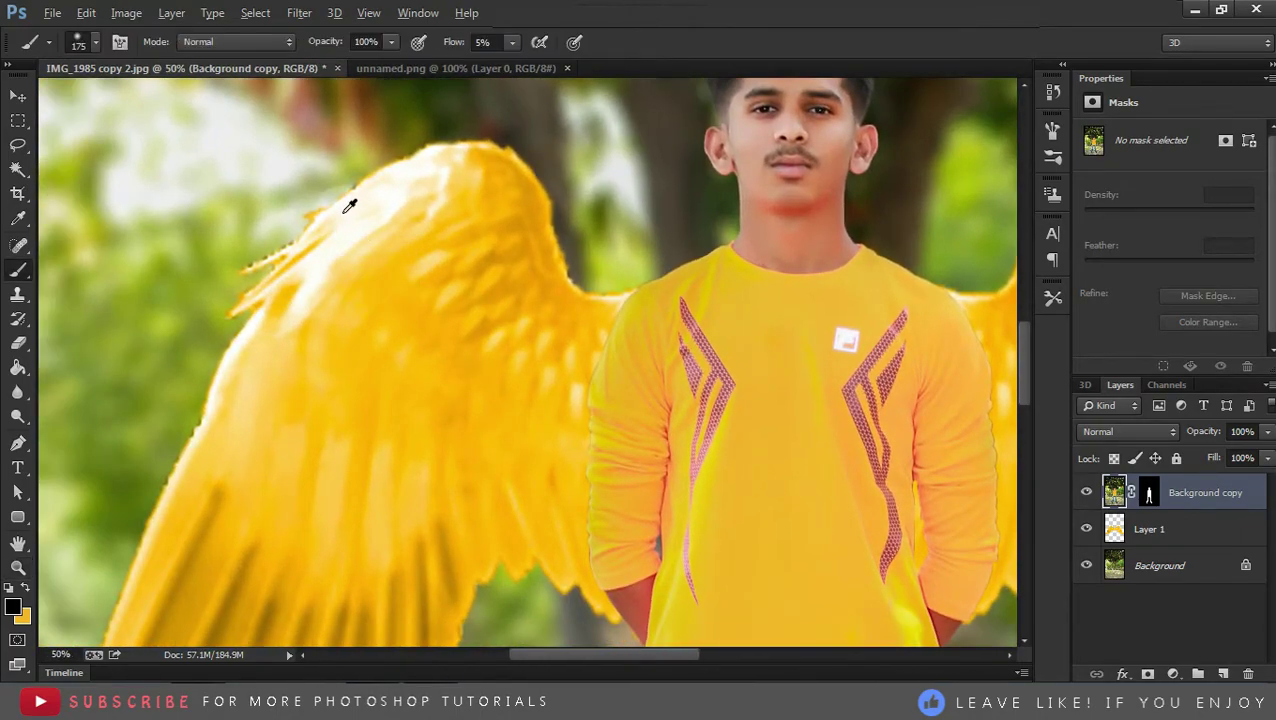
pyautogui.press('[')
pyautogui.click(26, 588)
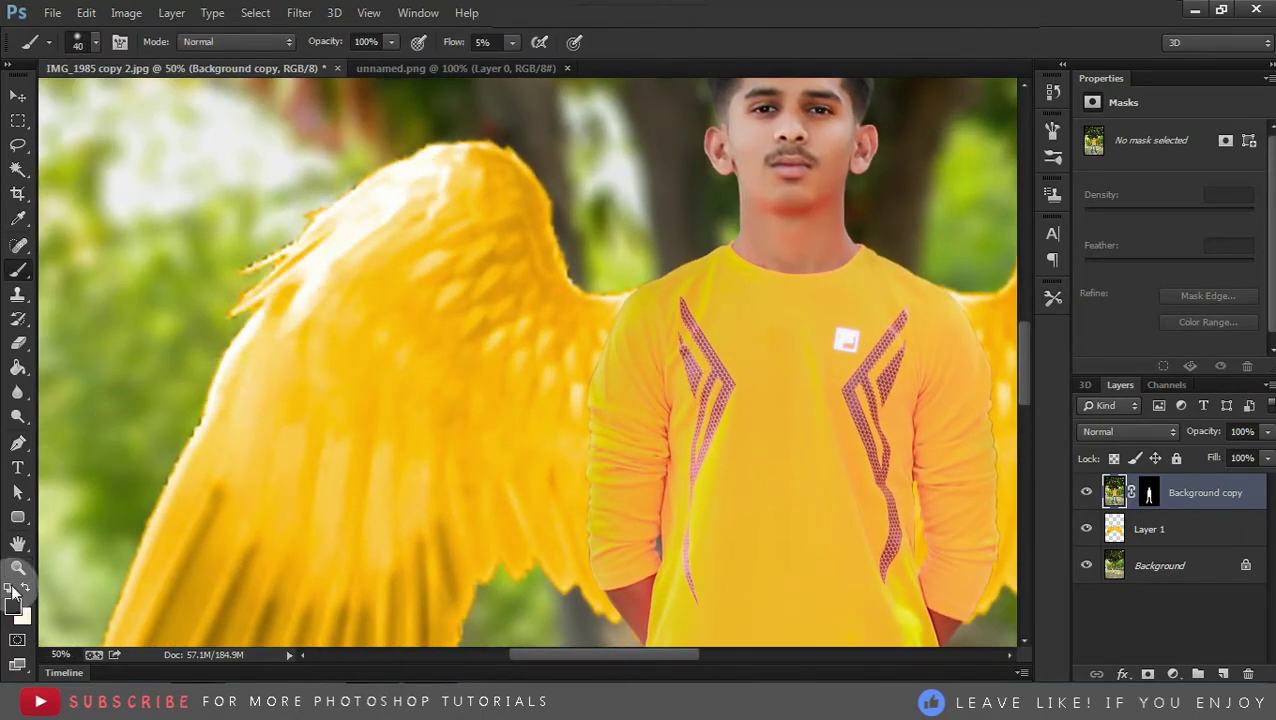
pyautogui.click(1148, 529)
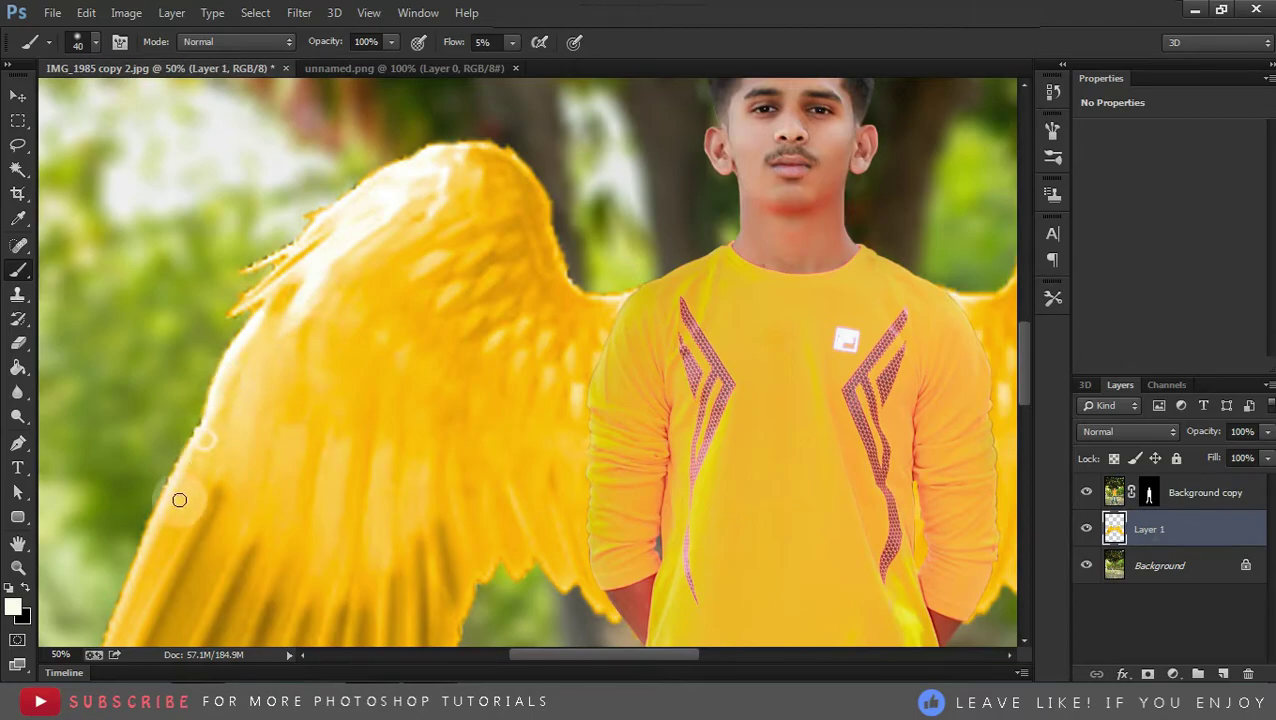
pyautogui.press(']')
pyautogui.press(']')
pyautogui.press(']')
pyautogui.scroll(-3, 179, 500)
pyautogui.scroll(-3, 219, 450)
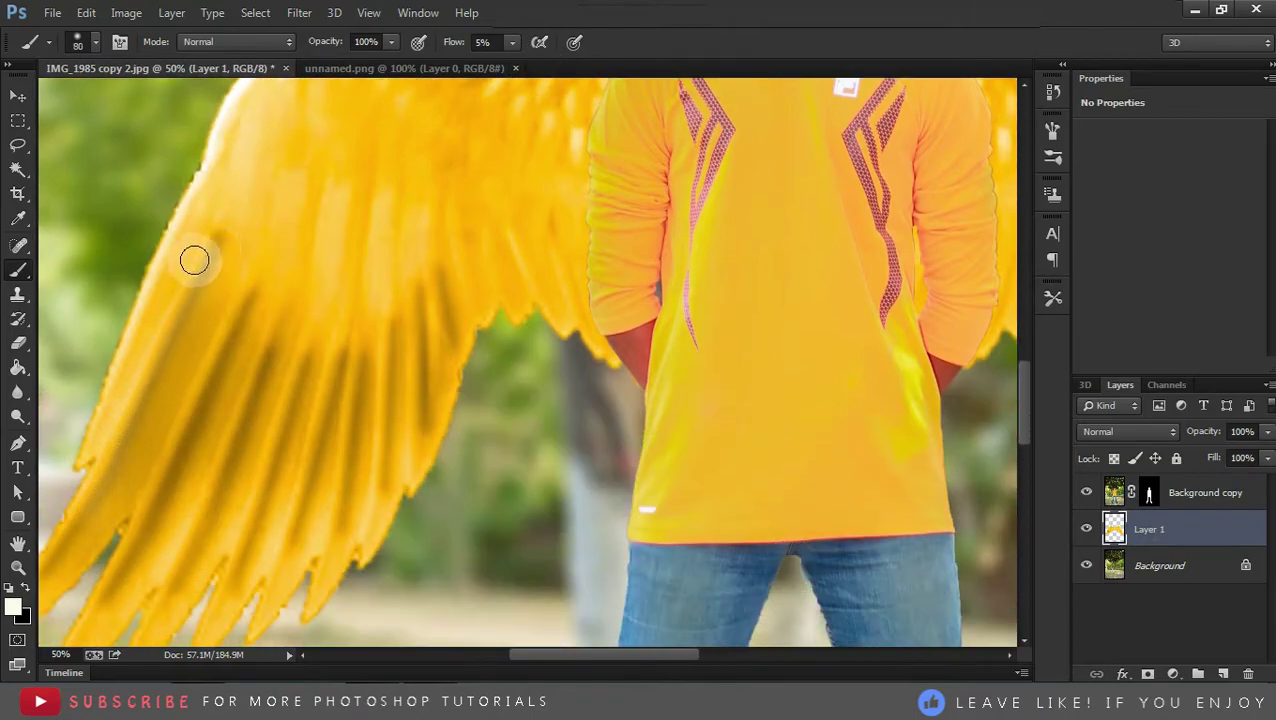
# Paint over the dark feather streaks on the lower left wing and near the body
pyautogui.moveTo(194, 260); pyautogui.dragTo(80, 527)
pyautogui.moveTo(247, 296); pyautogui.dragTo(154, 515)
pyautogui.moveTo(248, 299); pyautogui.dragTo(133, 550)
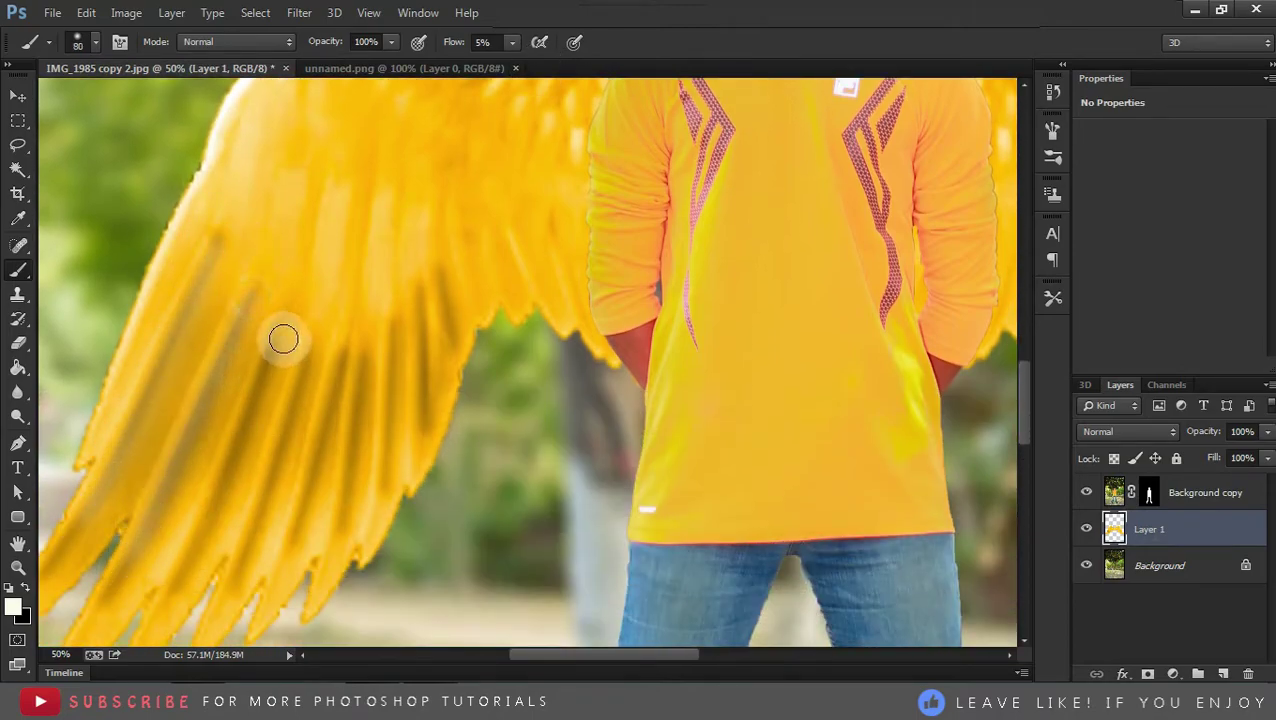
pyautogui.moveTo(283, 340); pyautogui.dragTo(190, 530)
pyautogui.moveTo(271, 373); pyautogui.dragTo(168, 590)
pyautogui.moveTo(322, 362)
pyautogui.mouseDown()
pyautogui.moveTo(259, 550)
pyautogui.moveTo(294, 547)
pyautogui.mouseUp()
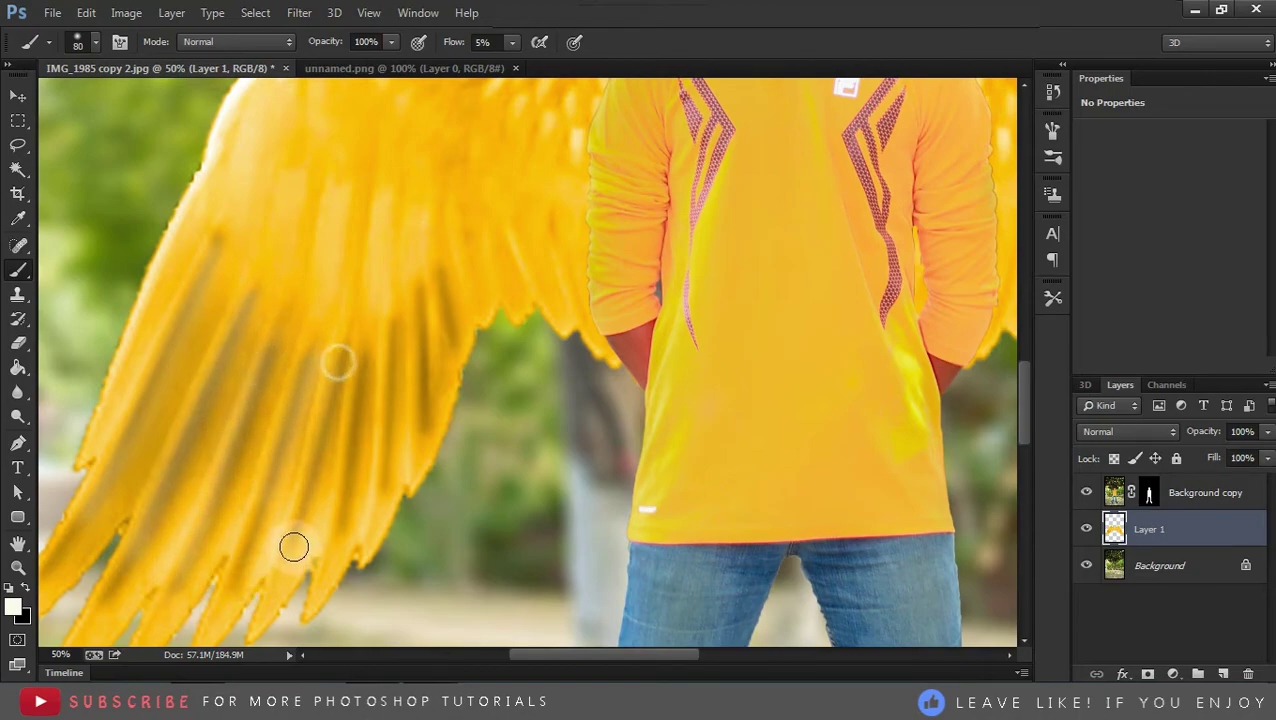
pyautogui.moveTo(419, 302); pyautogui.dragTo(421, 421)
pyautogui.moveTo(443, 267); pyautogui.dragTo(441, 362)
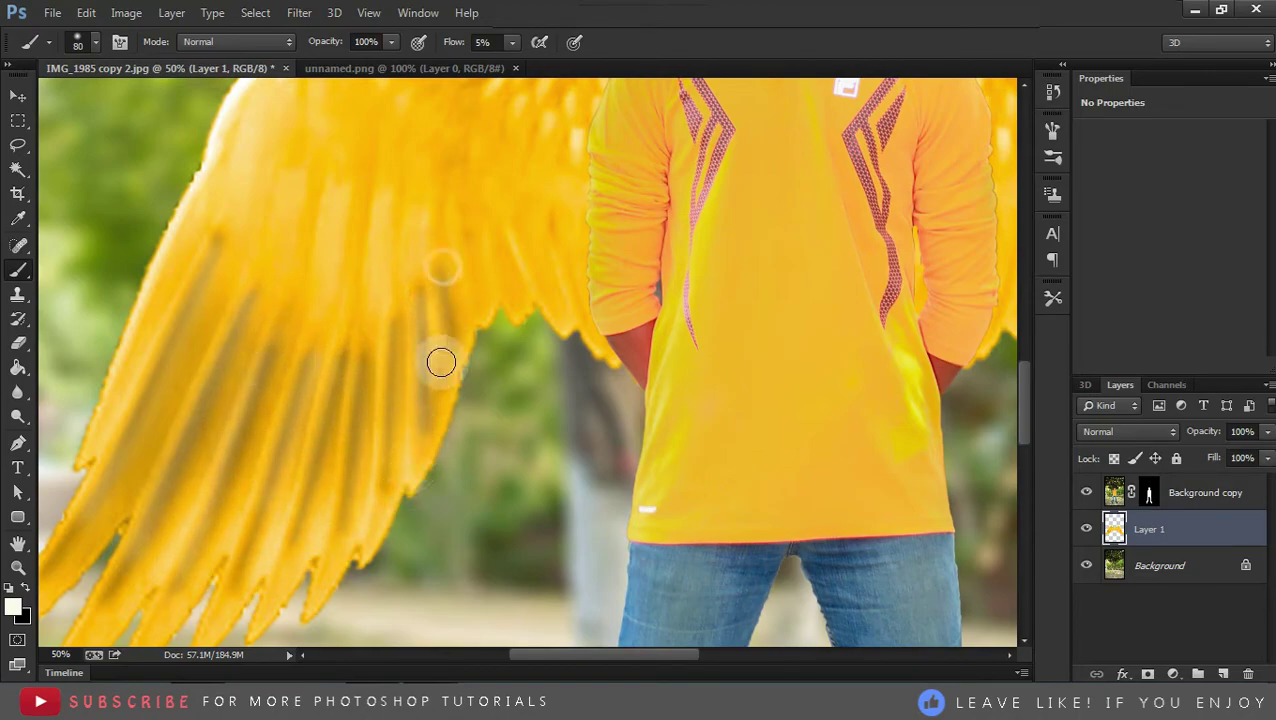
# Fit the image on screen, zoom in on the shirt's side edge, and select Background copy
pyautogui.press(']')
pyautogui.press(']')
pyautogui.press(']')
pyautogui.moveTo(279, 352); pyautogui.dragTo(279, 262)
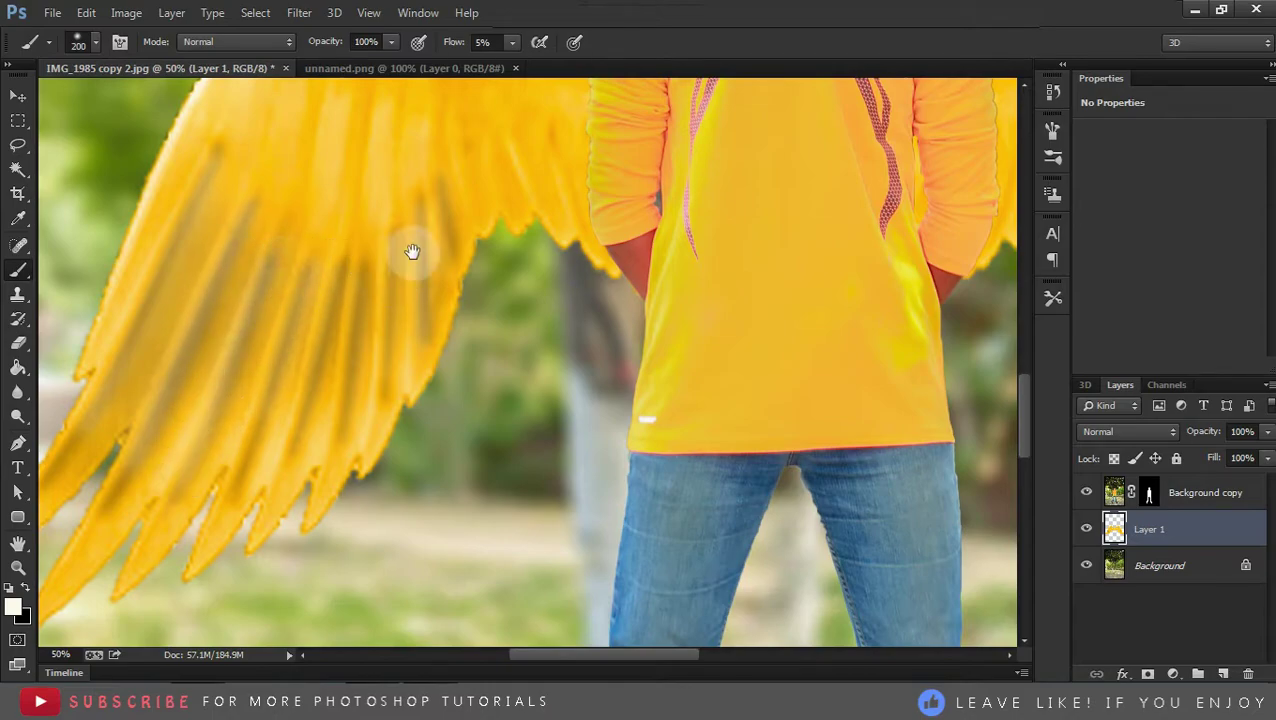
pyautogui.moveTo(412, 251); pyautogui.dragTo(364, 406)
pyautogui.press('z')
pyautogui.rightClick(359, 419)
pyautogui.click(375, 419)
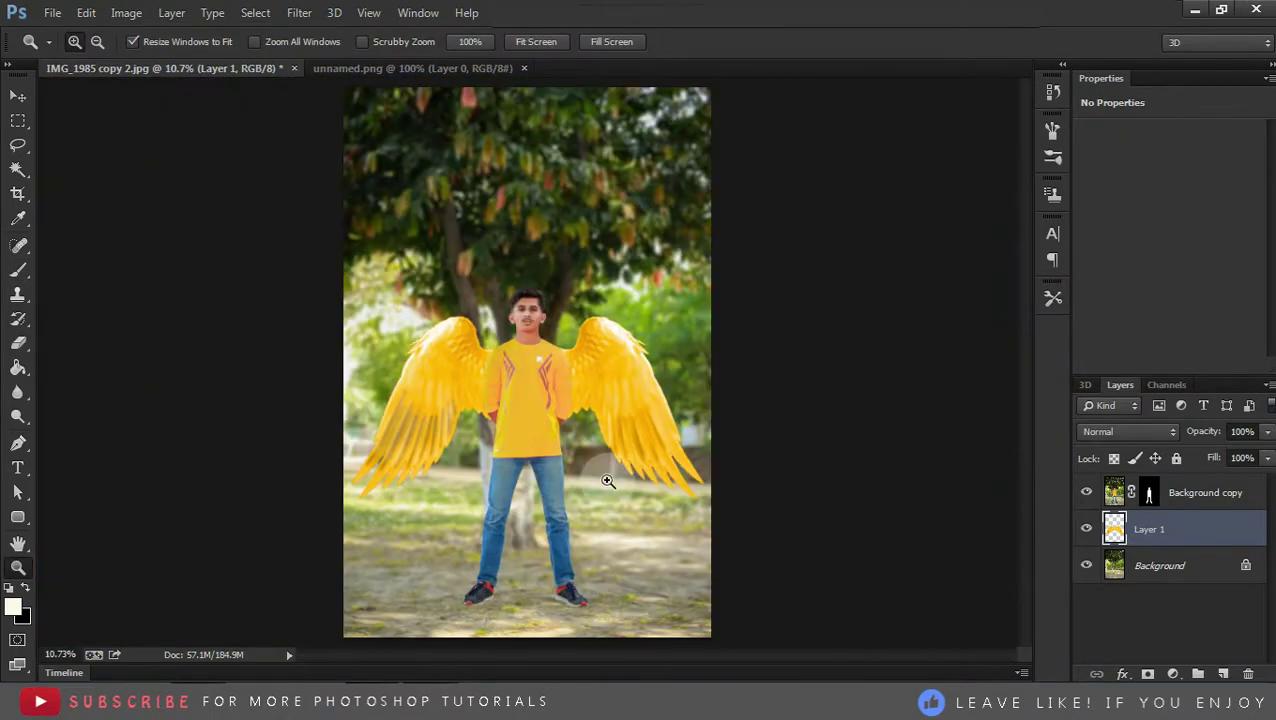
pyautogui.click(623, 440)
pyautogui.click(540, 330)
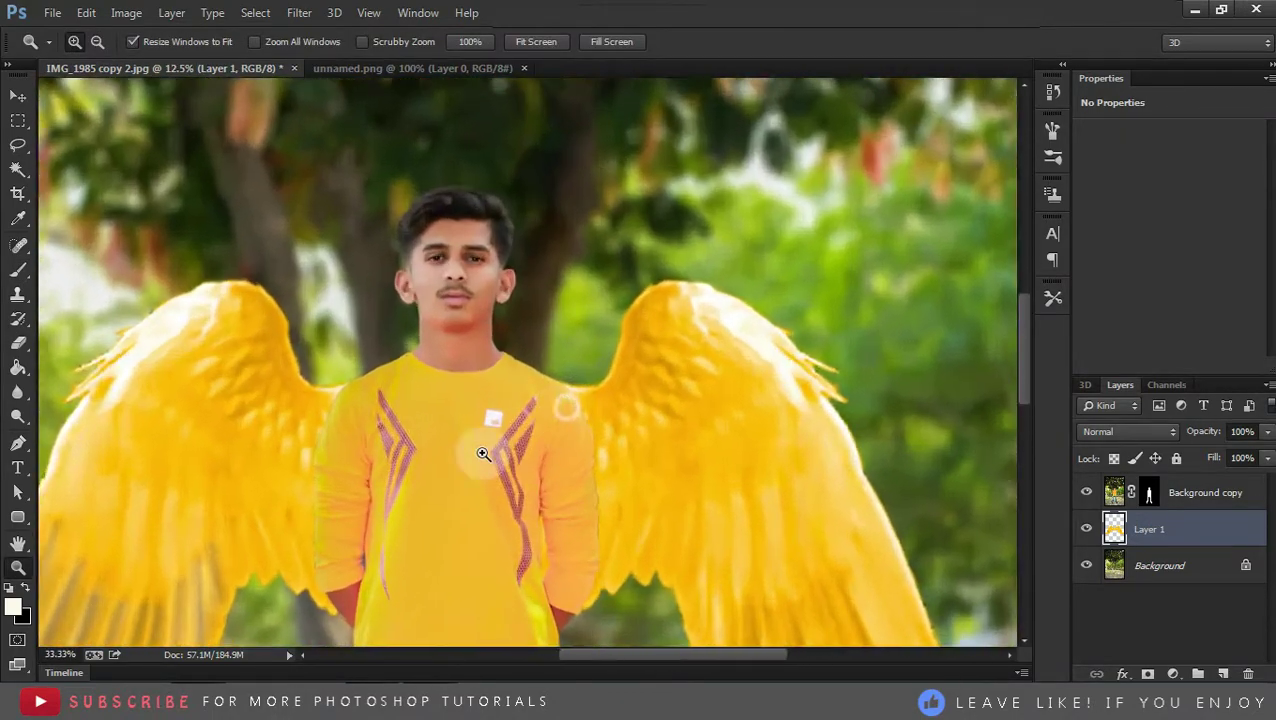
pyautogui.press('h')
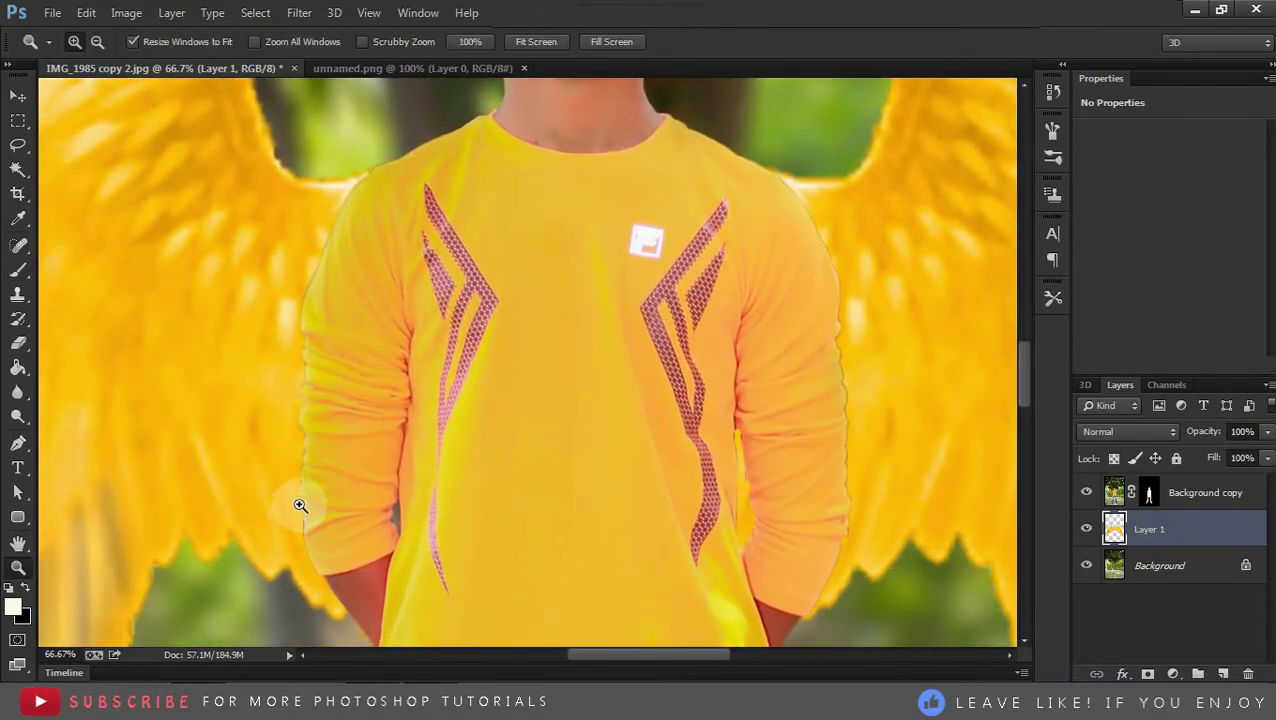
pyautogui.click(323, 402)
pyautogui.click(1153, 495)
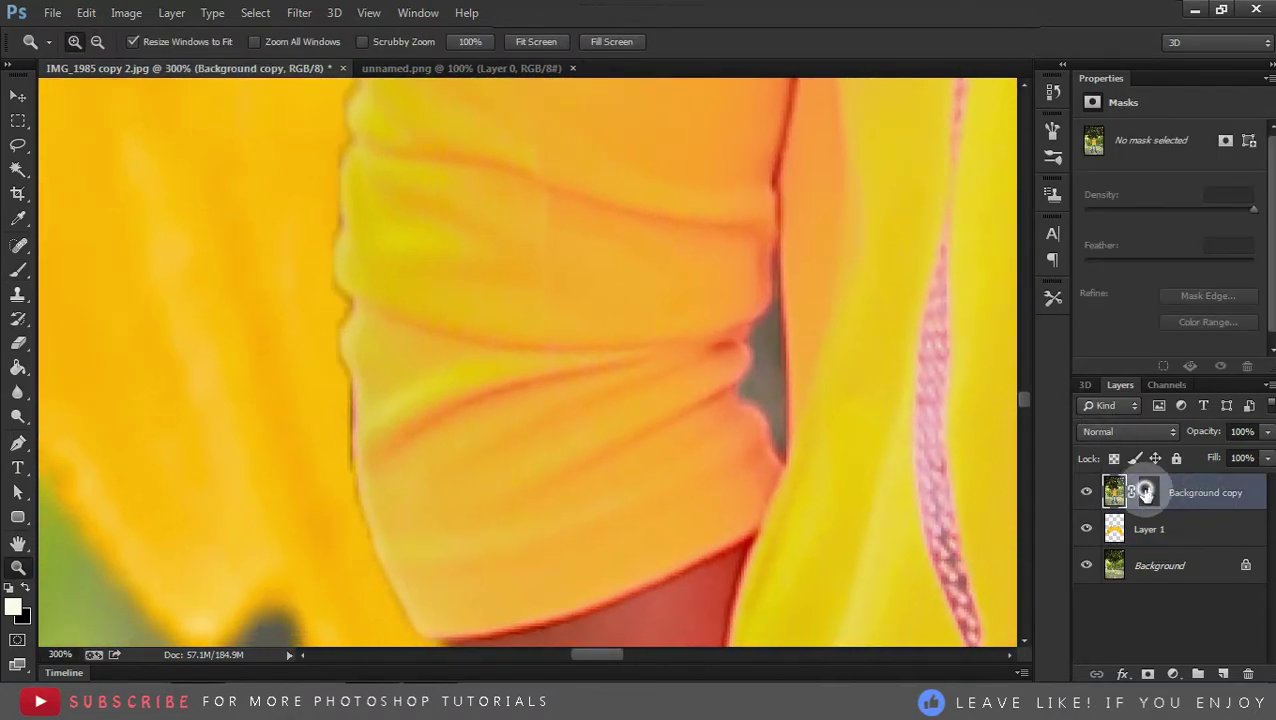
# Paint the sleeve edge on the Background copy mask with a 25 px white brush at 100% flow
pyautogui.click(25, 588)
pyautogui.press('b')
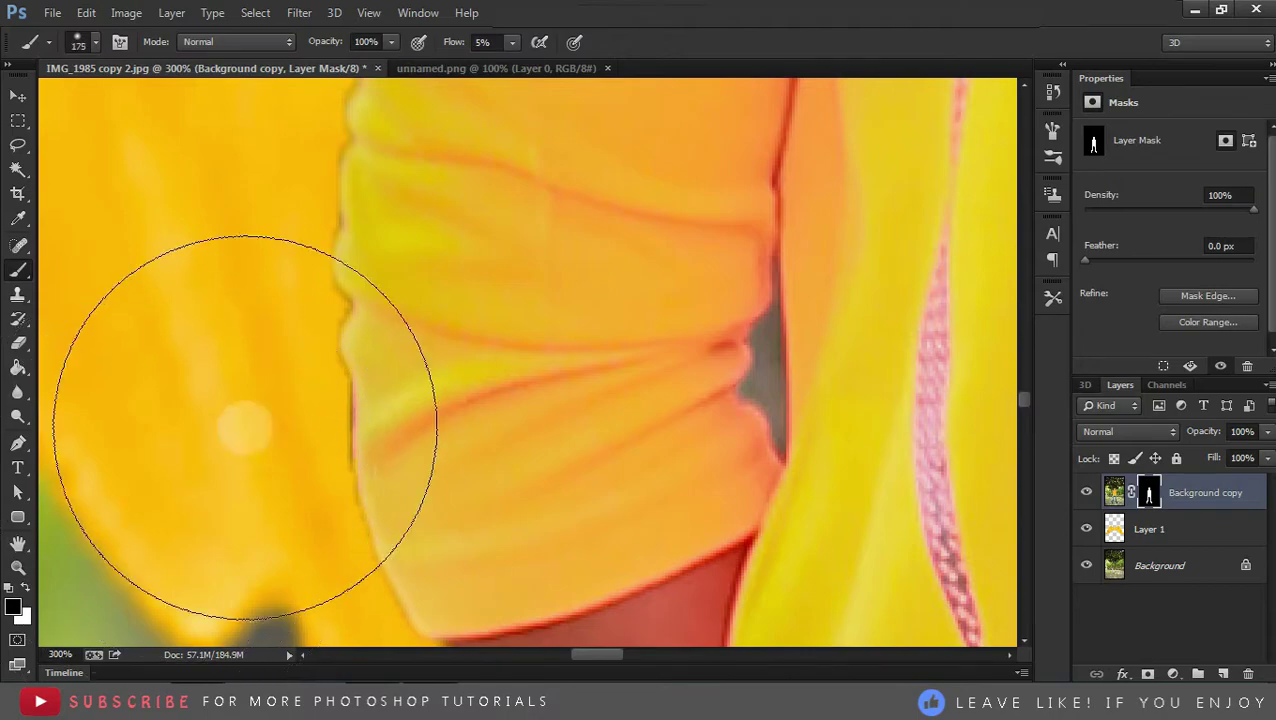
pyautogui.press('[')
pyautogui.press('[')
pyautogui.press('[')
pyautogui.click(26, 590)
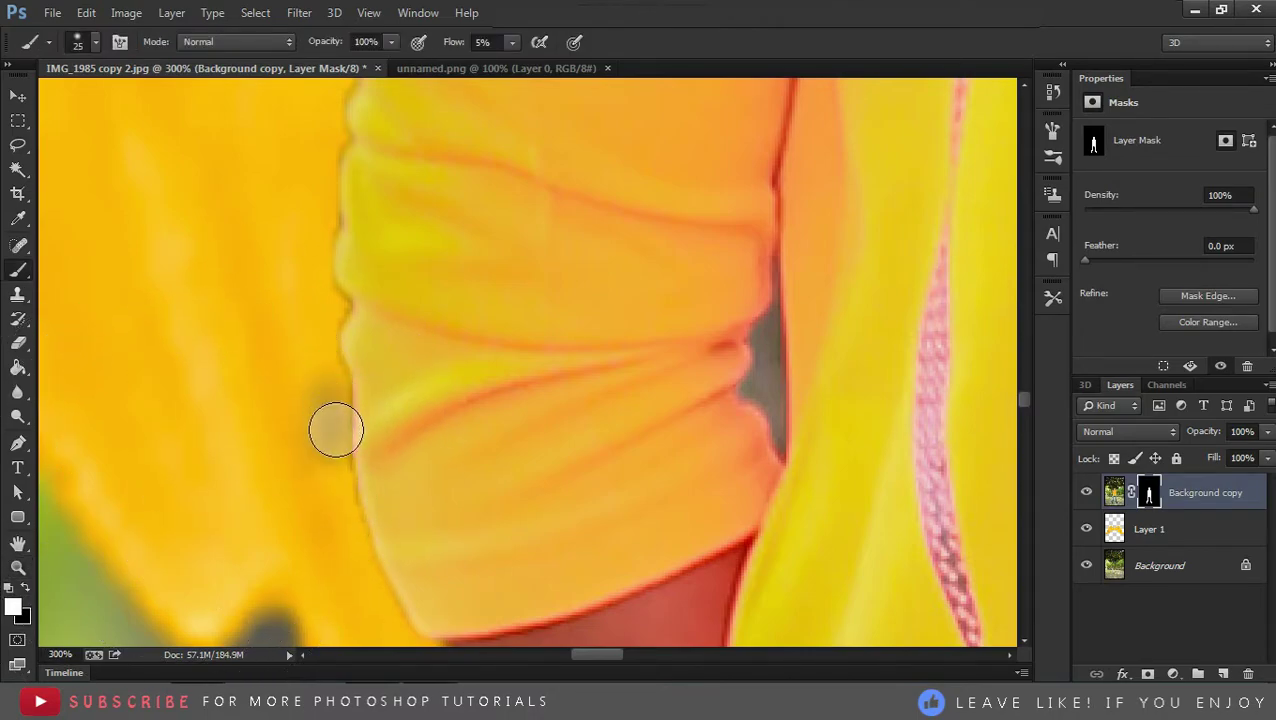
pyautogui.click(25, 588)
pyautogui.moveTo(512, 42); pyautogui.dragTo(610, 60)
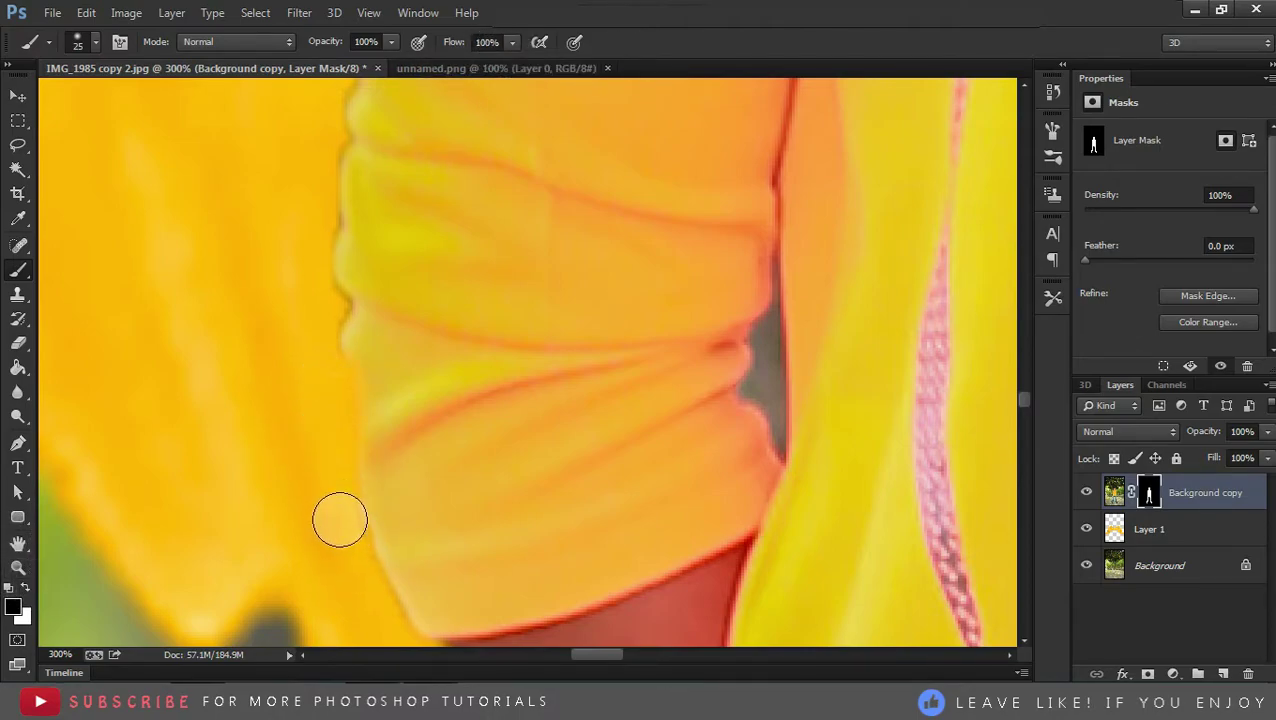
# Zoom in along the sleeve and mask away the light halo at its edge
pyautogui.scroll(3, 330, 500)
pyautogui.scroll(3, 330, 340)
pyautogui.scroll(3, 342, 400)
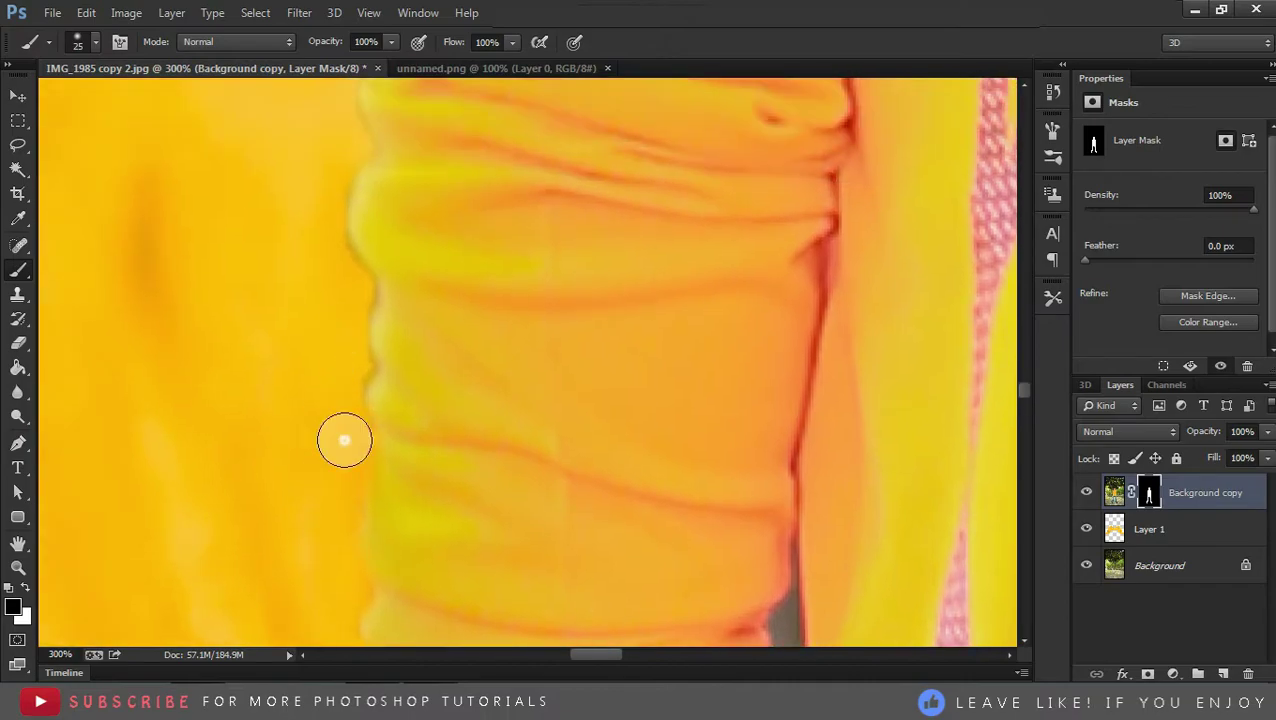
pyautogui.scroll(3, 345, 300)
pyautogui.scroll(3, 356, 521)
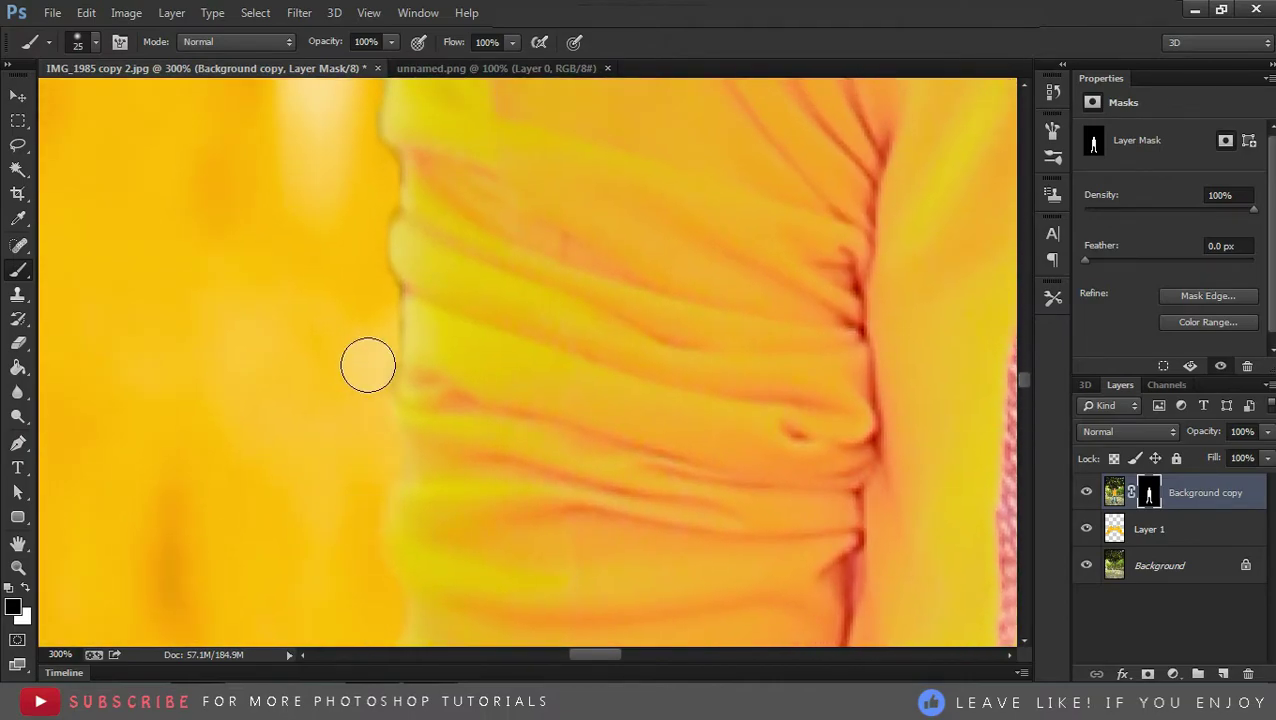
pyautogui.scroll(3, 396, 491)
pyautogui.scroll(3, 375, 345)
pyautogui.scroll(3, 350, 400)
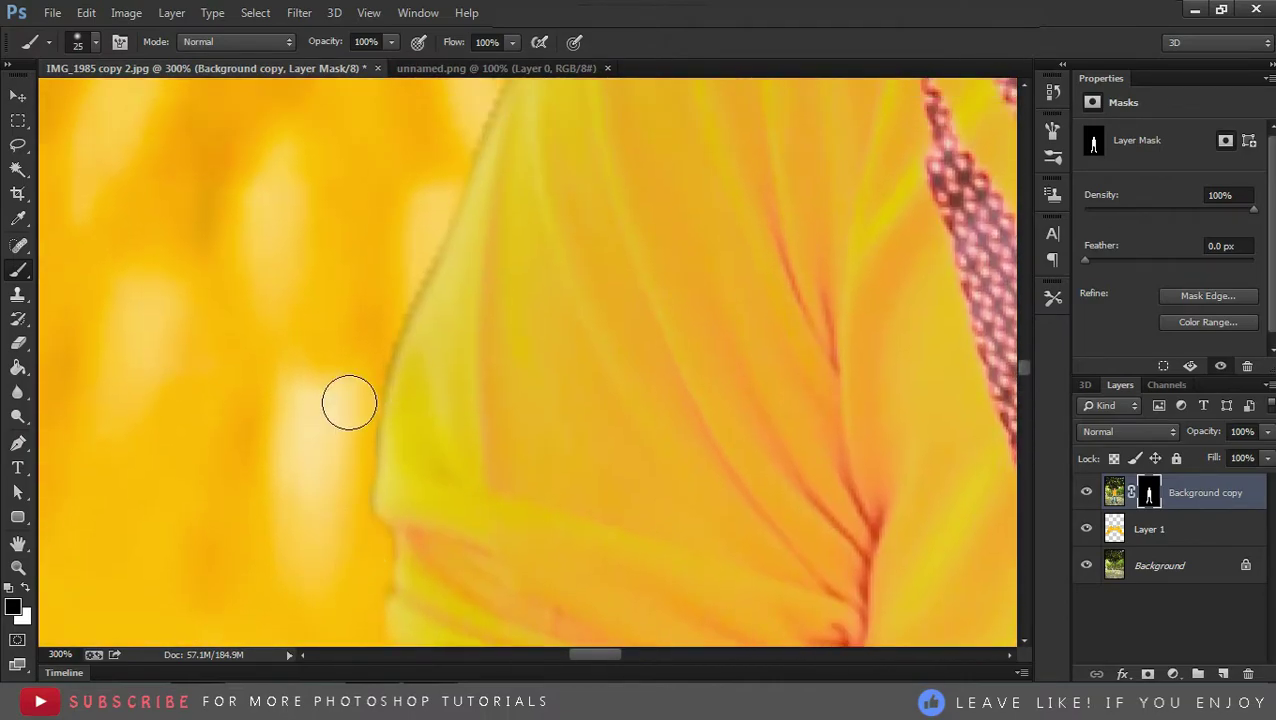
pyautogui.scroll(3, 370, 400)
pyautogui.scroll(3, 384, 458)
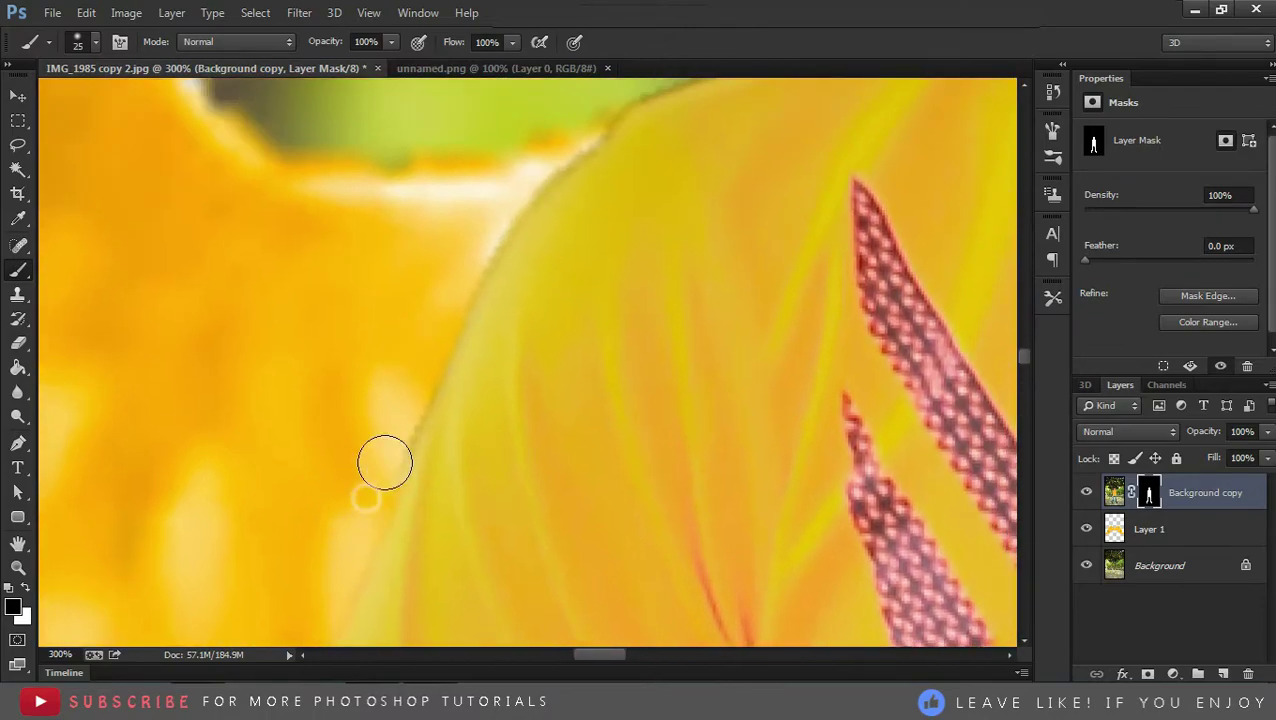
pyautogui.scroll(3, 386, 458)
pyautogui.scroll(1, 386, 458)
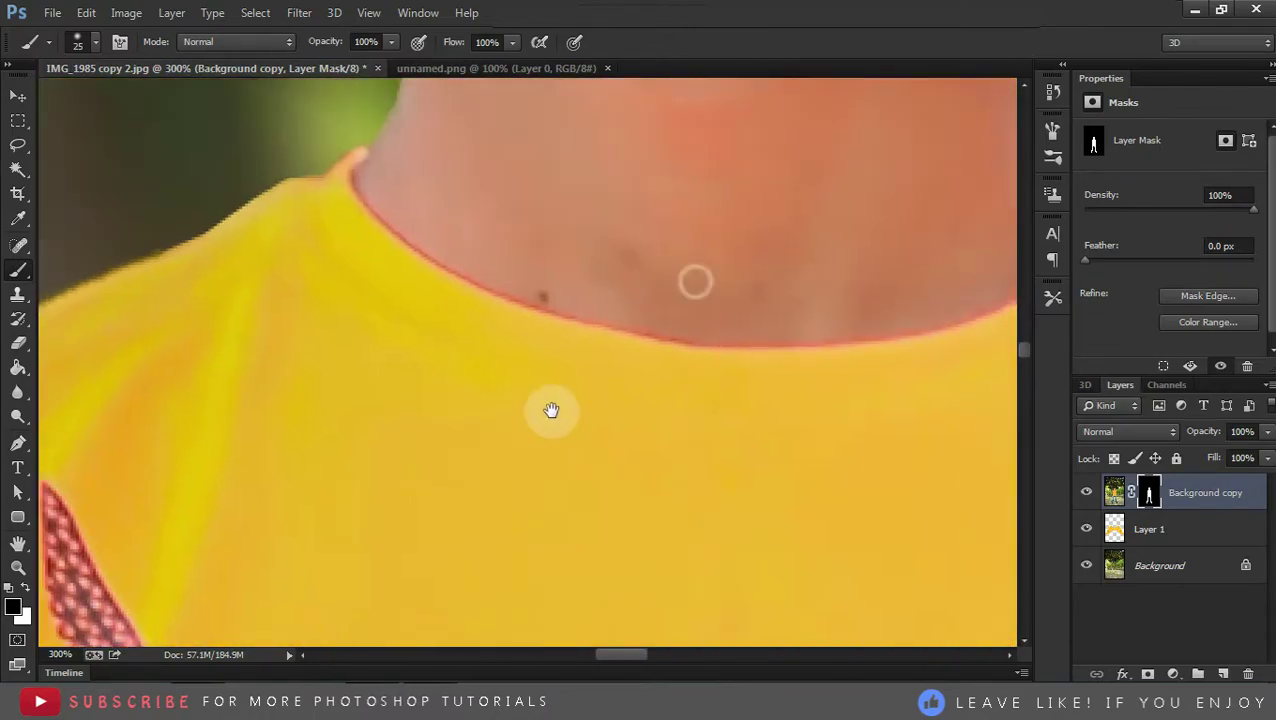
pyautogui.moveTo(551, 410); pyautogui.dragTo(572, 350)
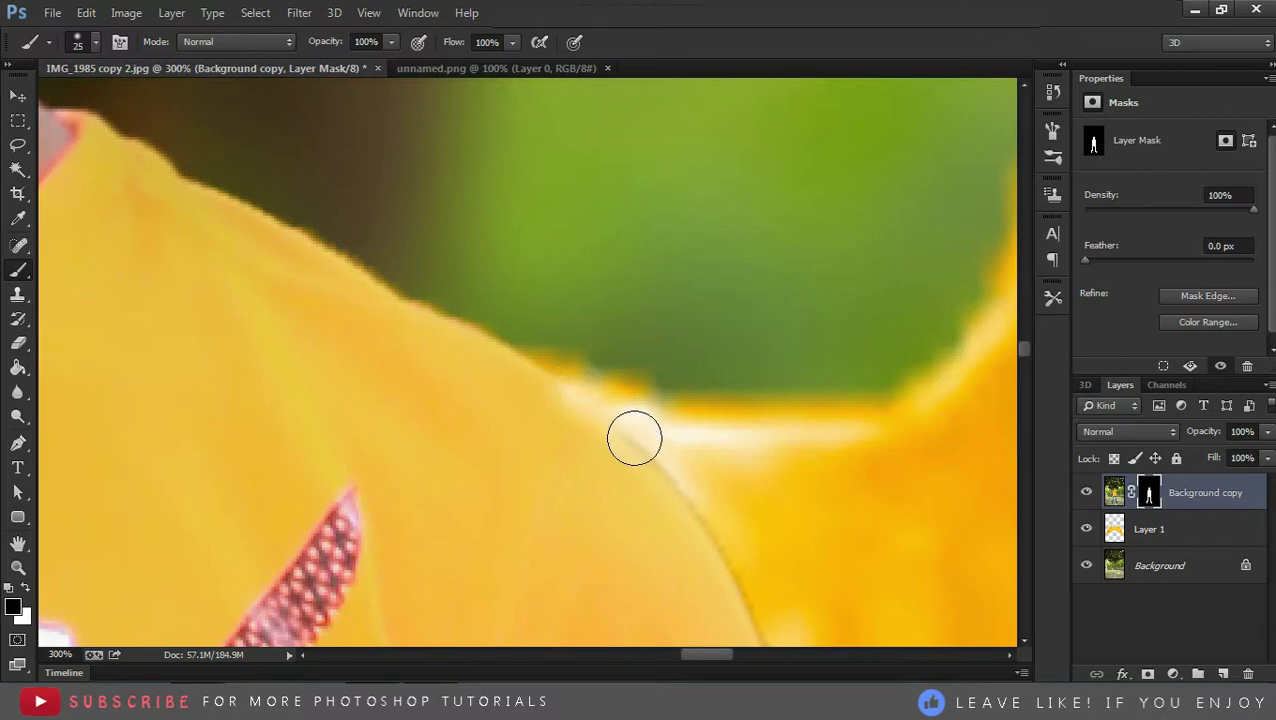
pyautogui.scroll(-3, 733, 342)
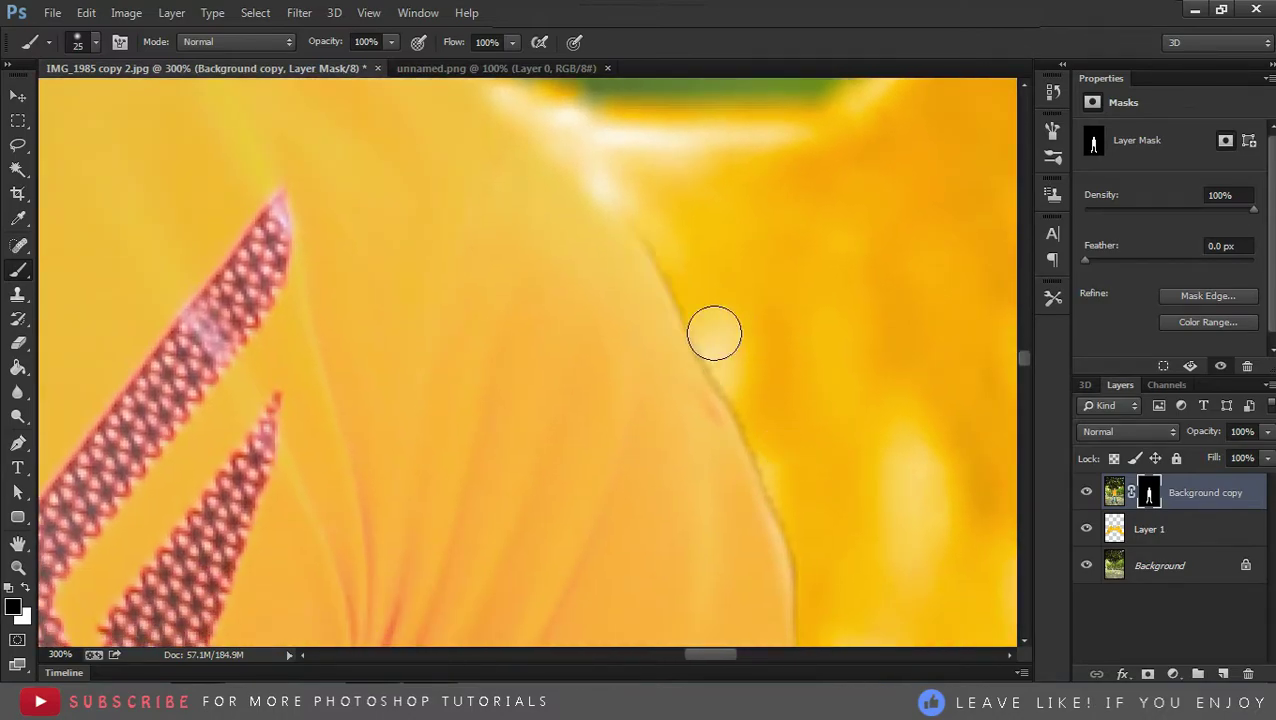
pyautogui.scroll(-3, 650, 210)
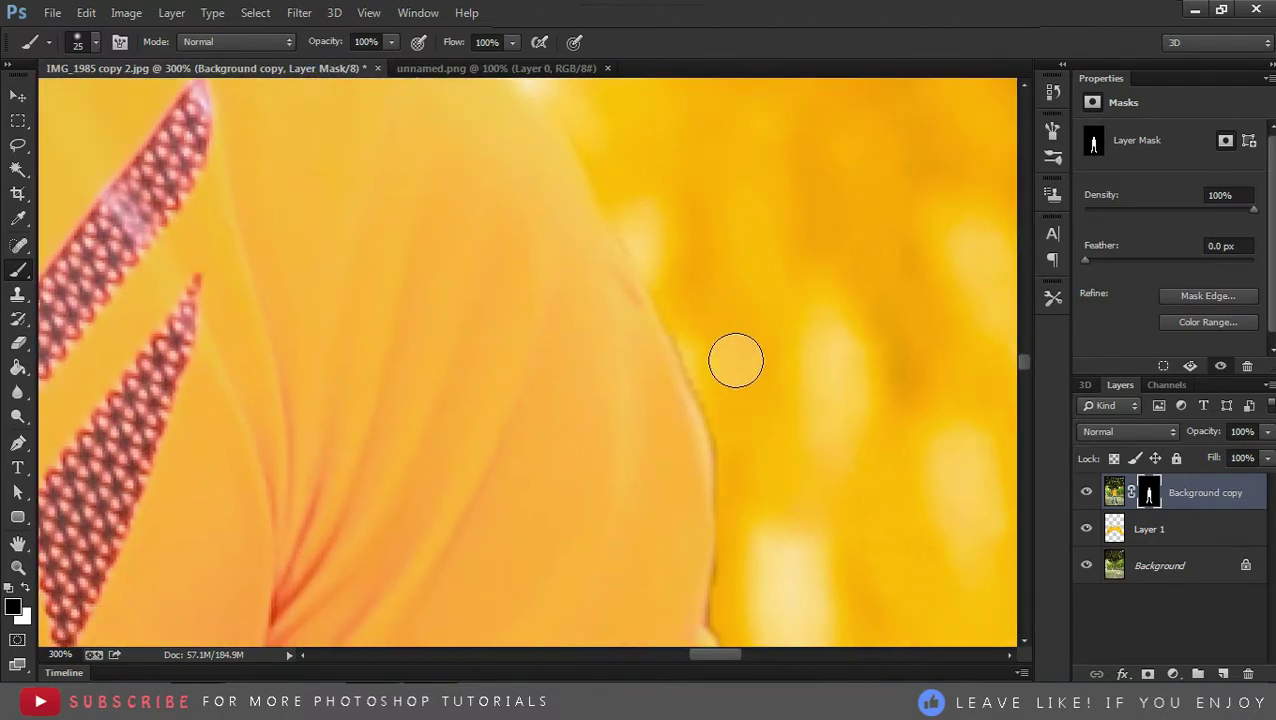
pyautogui.moveTo(720, 393); pyautogui.dragTo(672, 188)
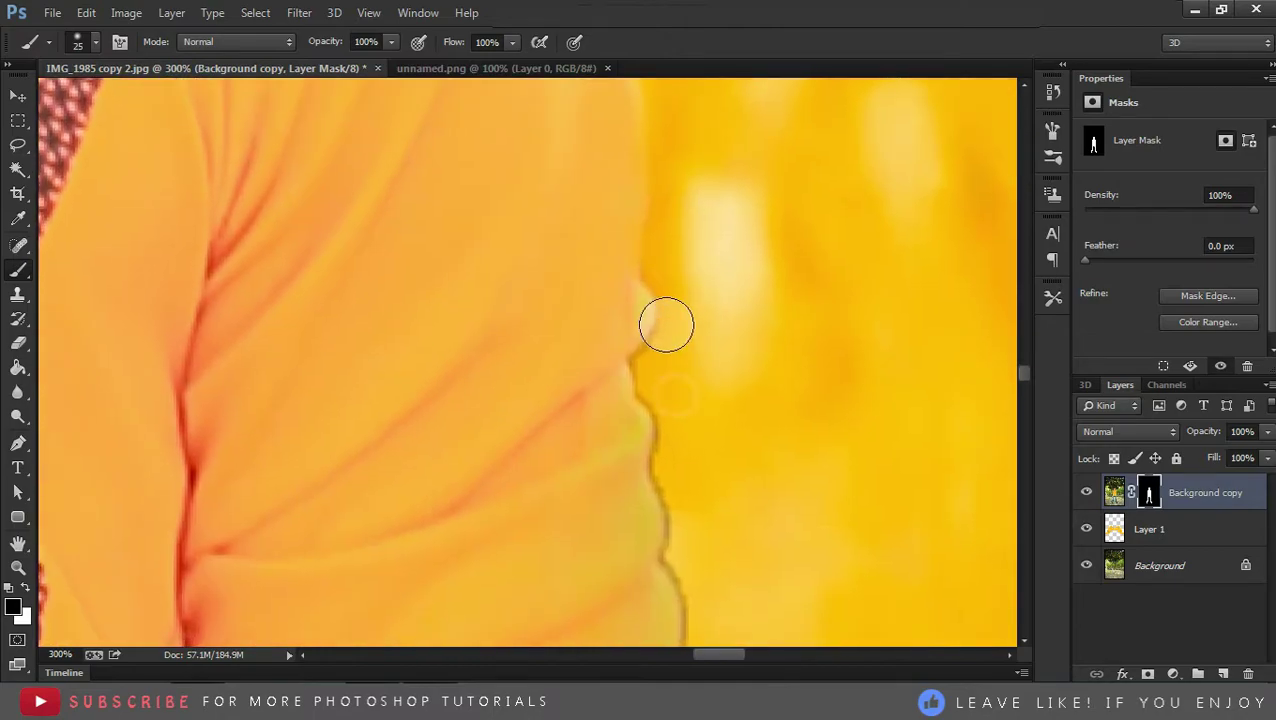
pyautogui.scroll(-1, 683, 384)
pyautogui.scroll(-1, 683, 400)
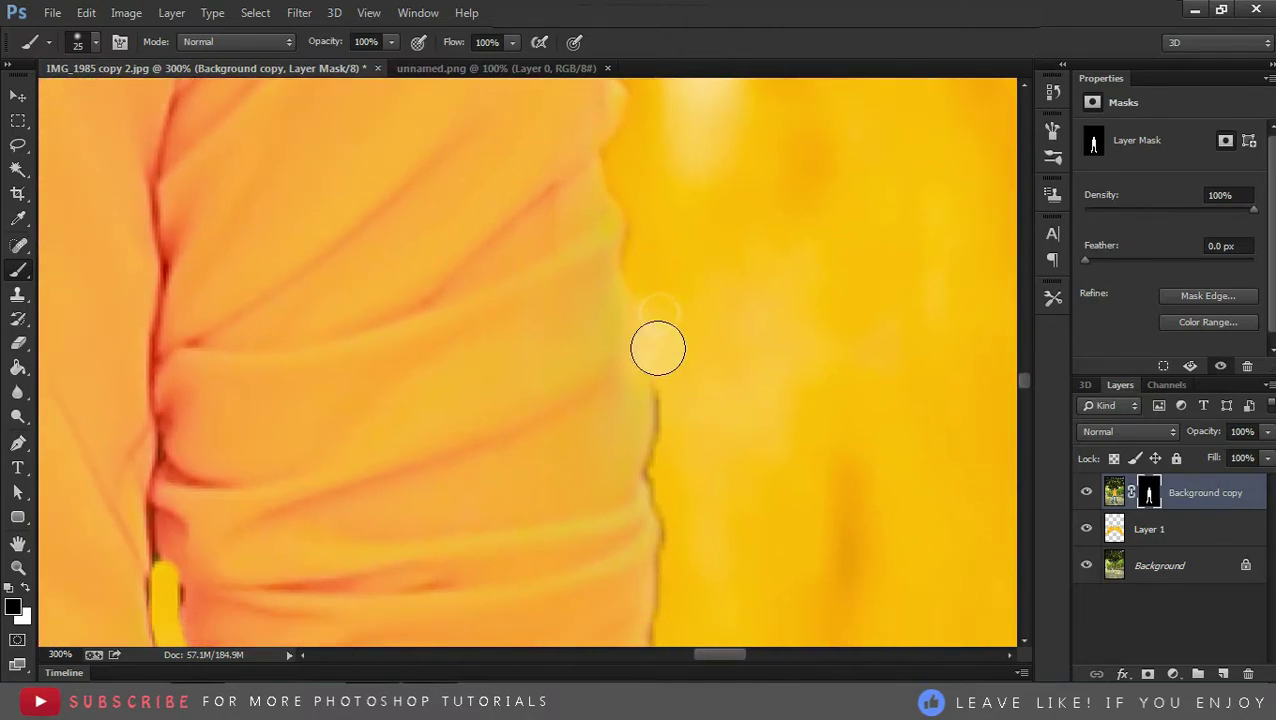
pyautogui.scroll(-1, 658, 347)
pyautogui.scroll(-1, 661, 313)
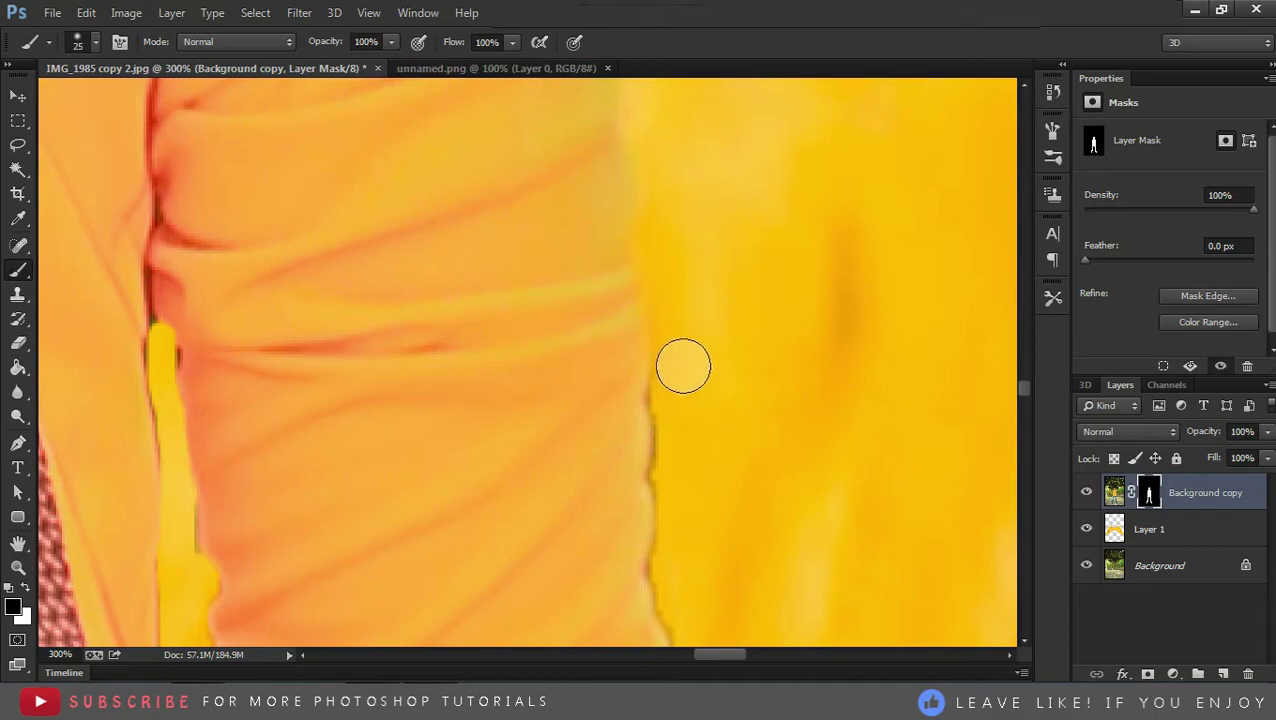
pyautogui.scroll(-3, 678, 440)
pyautogui.scroll(-3, 674, 442)
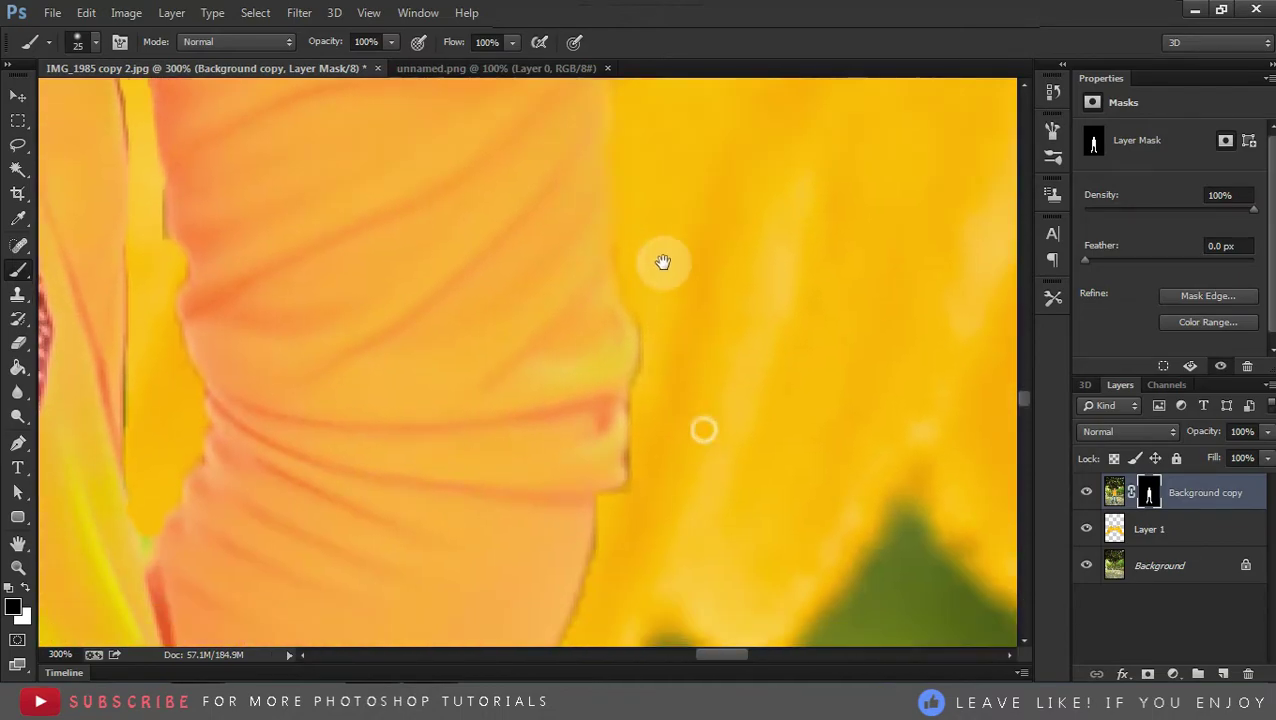
pyautogui.scroll(-3, 635, 490)
pyautogui.moveTo(628, 272)
pyautogui.mouseDown()
pyautogui.moveTo(601, 356)
pyautogui.moveTo(632, 288)
pyautogui.moveTo(614, 370)
pyautogui.mouseUp()
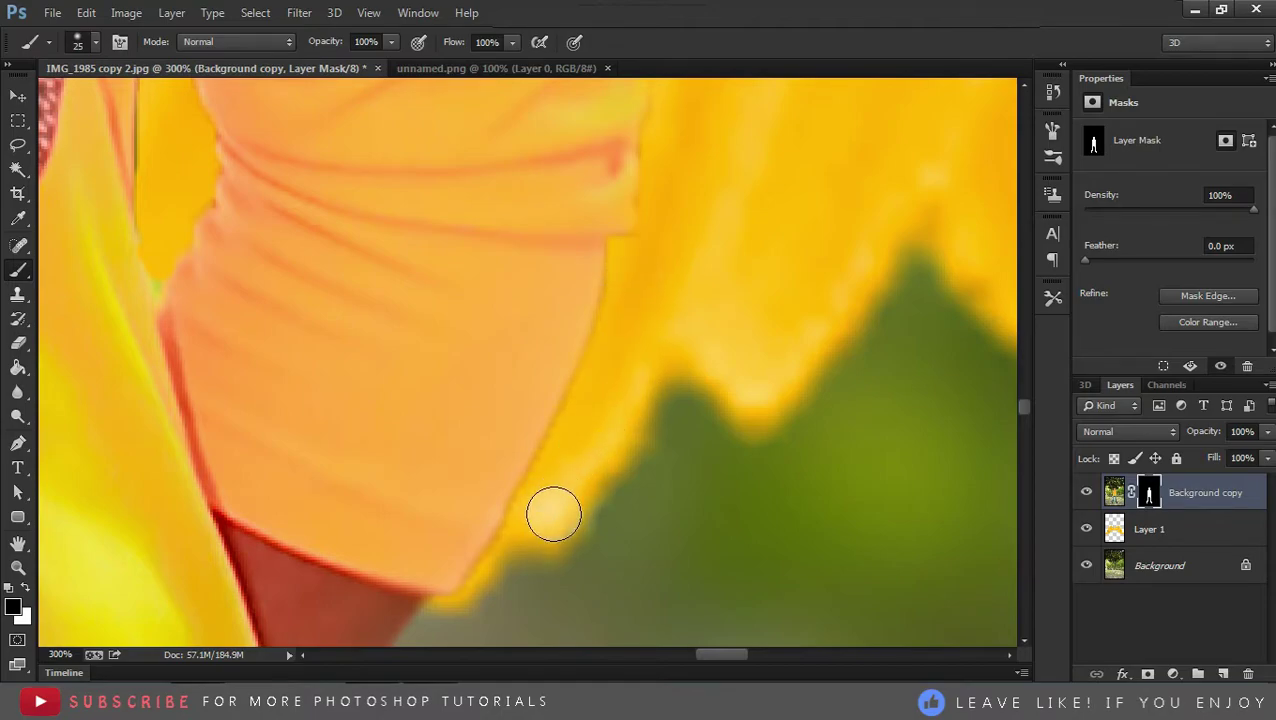
# Repaint the mask along the yellow shirt strip's edge, then view the whole image
pyautogui.moveTo(99, 341); pyautogui.dragTo(257, 427)
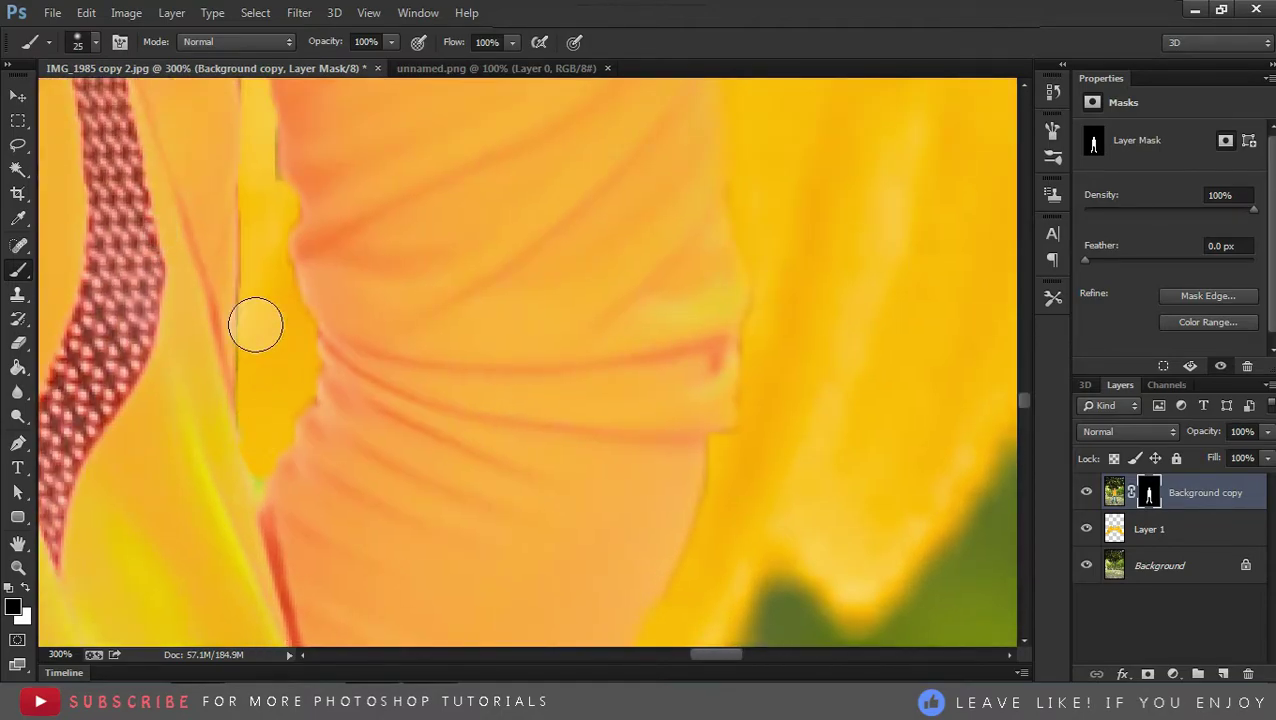
pyautogui.moveTo(256, 322)
pyautogui.mouseDown()
pyautogui.moveTo(231, 202)
pyautogui.moveTo(253, 231)
pyautogui.mouseUp()
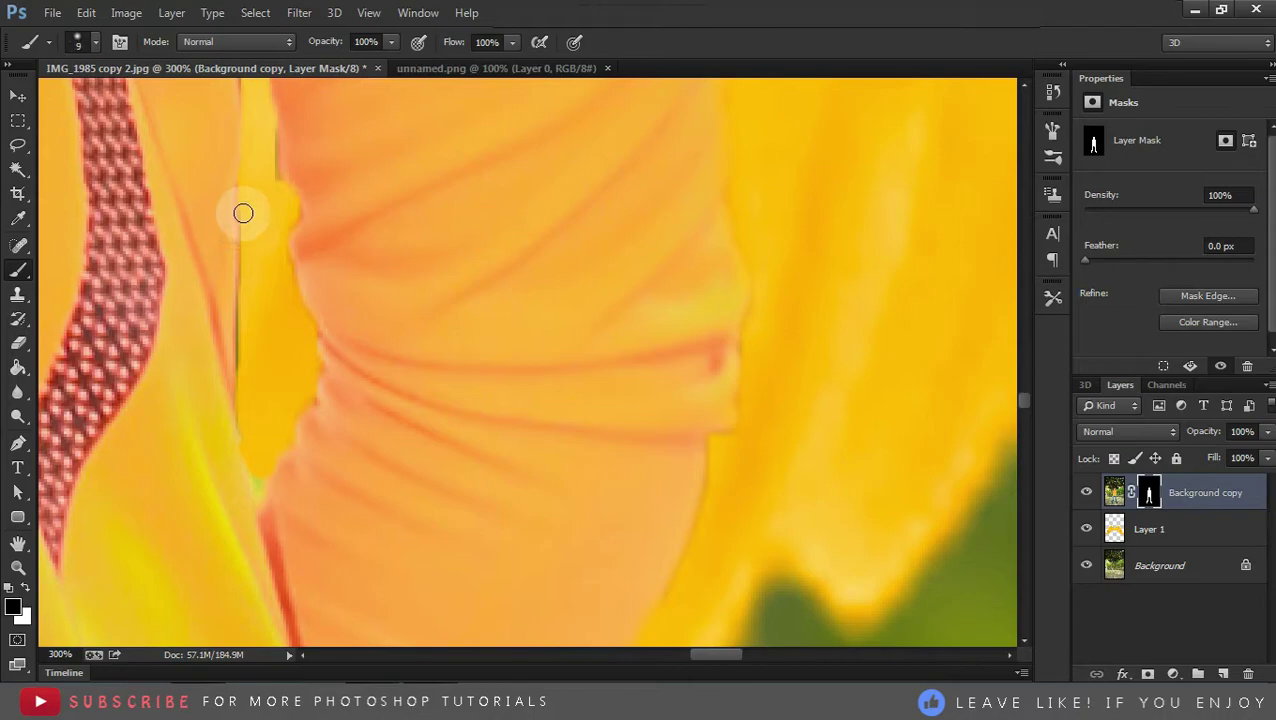
pyautogui.scroll(5, 253, 299)
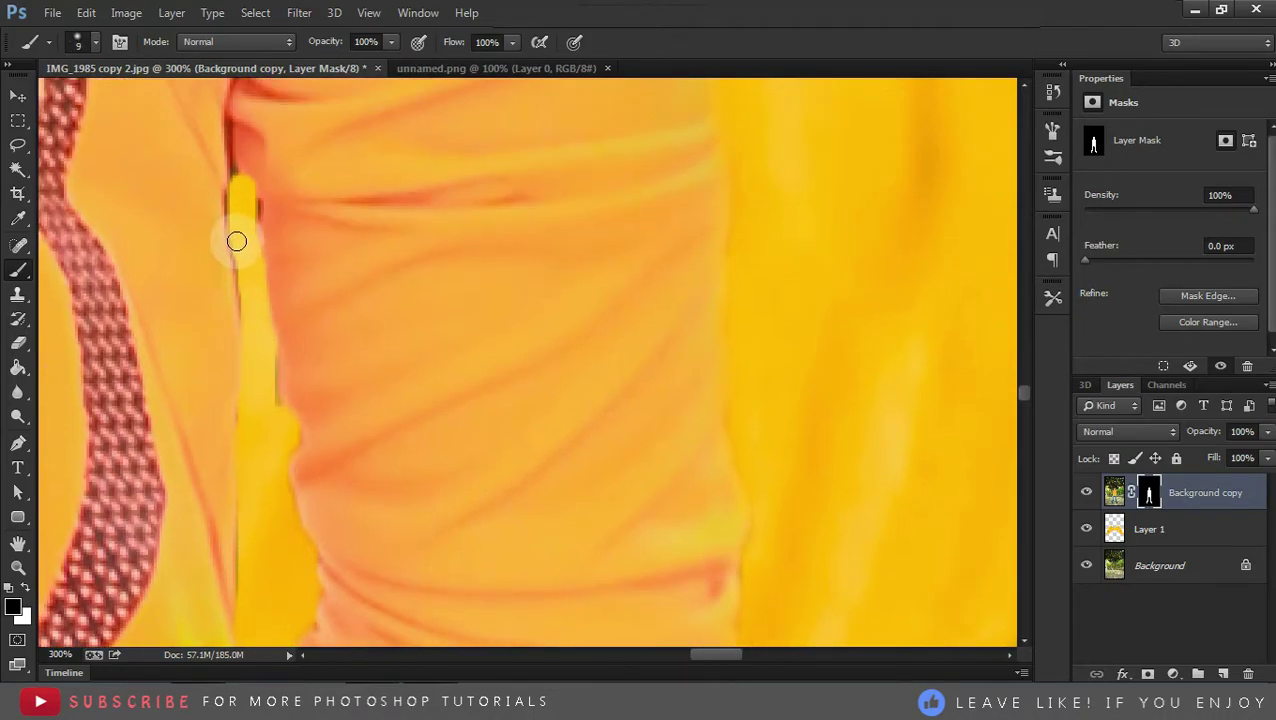
pyautogui.moveTo(245, 305)
pyautogui.mouseDown()
pyautogui.moveTo(228, 197)
pyautogui.moveTo(282, 419)
pyautogui.mouseUp()
pyautogui.press('z')
pyautogui.hotkey('ctrl', '0')
# On a new Layer 2 above the wings, paint faint strokes over the shirt with a 600 px, 4% flow brush
pyautogui.click(464, 327)
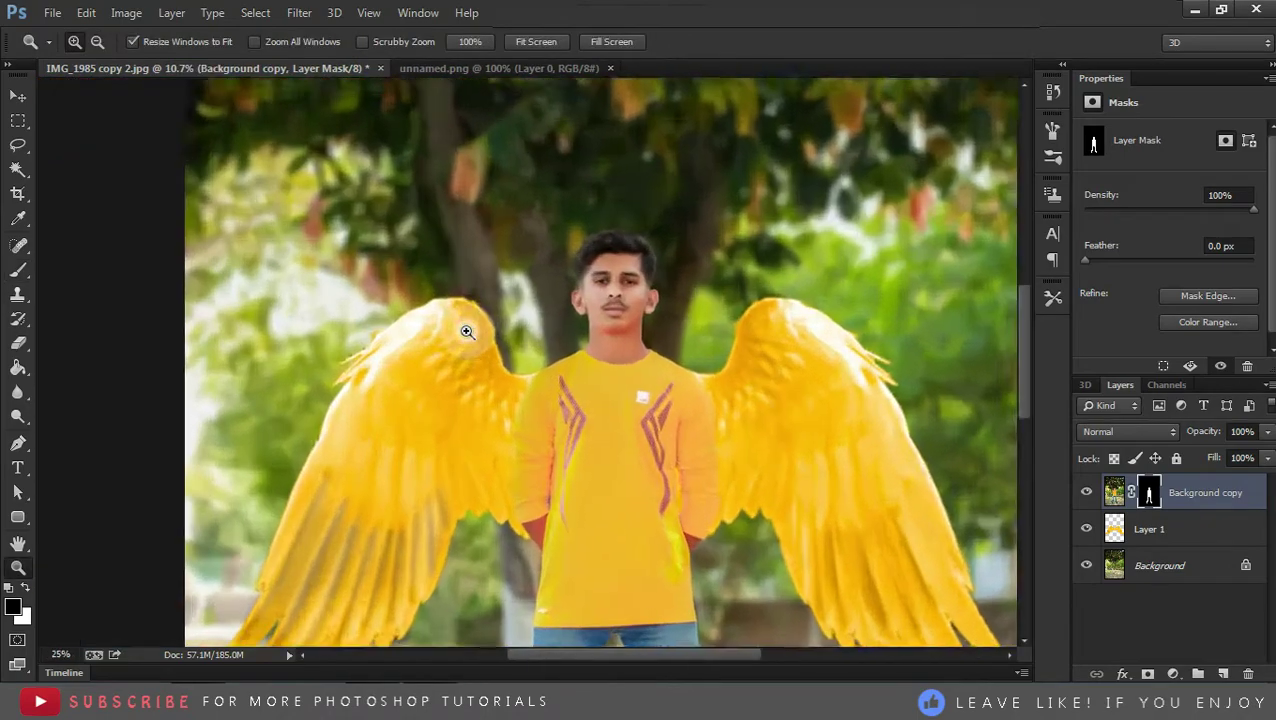
pyautogui.click(1139, 532)
pyautogui.press('x')
pyautogui.press('b')
pyautogui.click(1222, 673)
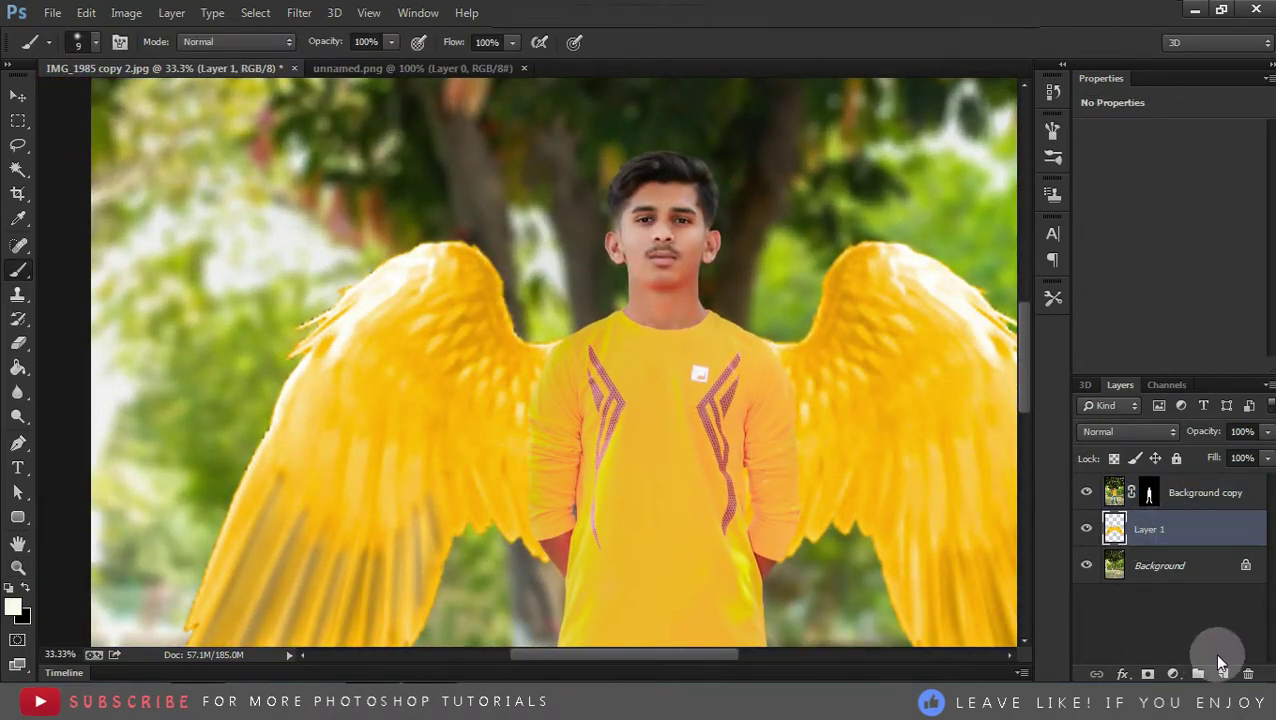
pyautogui.click(25, 587)
pyautogui.press(']')
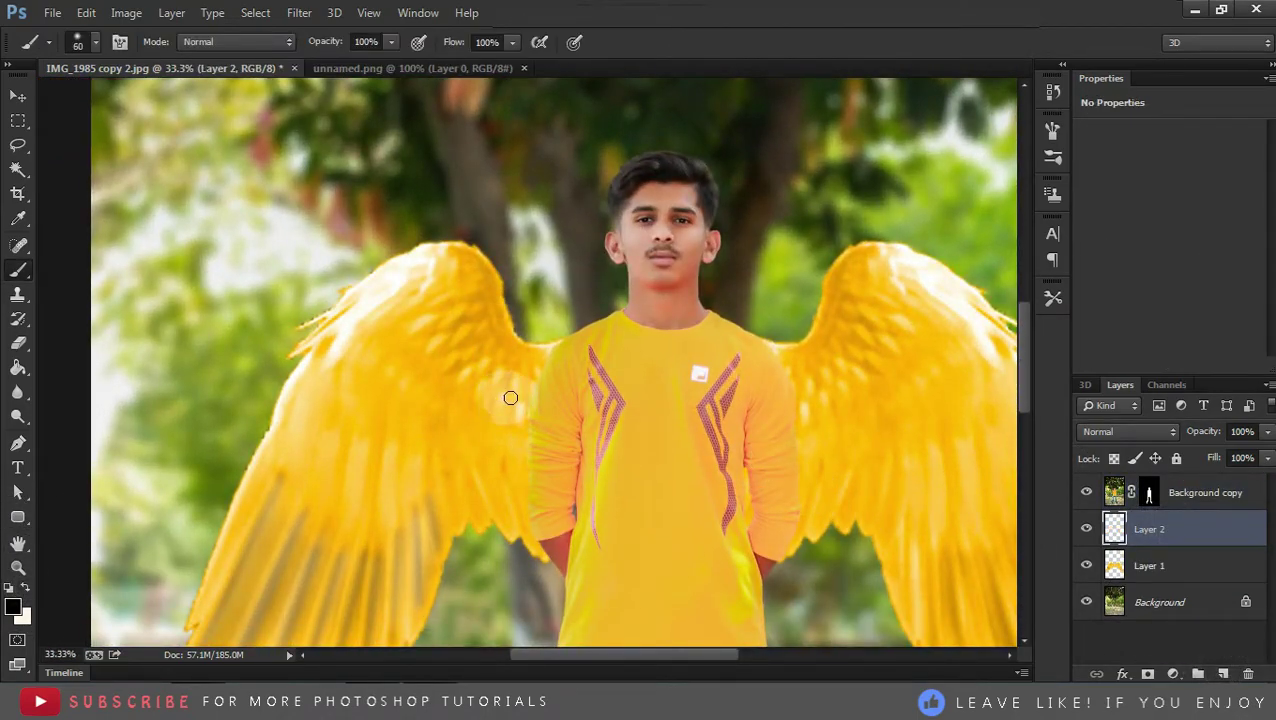
pyautogui.press(']')
pyautogui.press(']')
pyautogui.press(']')
pyautogui.moveTo(512, 42); pyautogui.dragTo(420, 72)
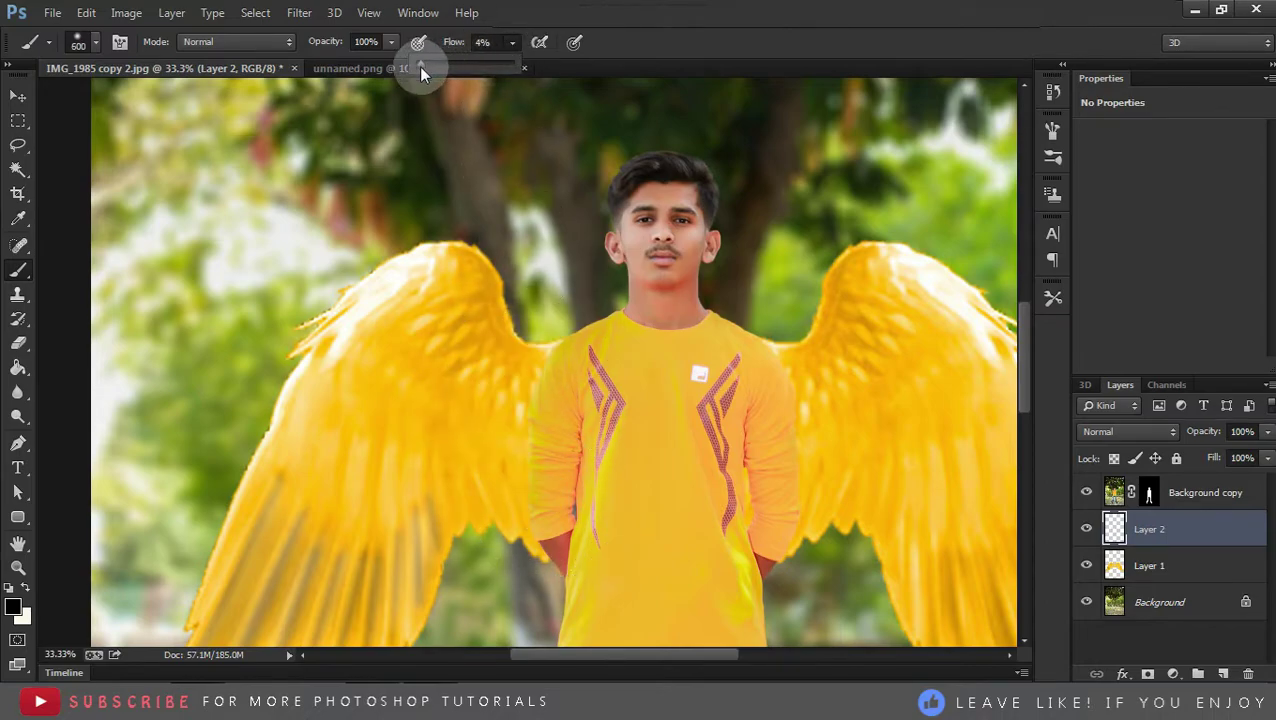
pyautogui.moveTo(527, 541)
pyautogui.mouseDown()
pyautogui.moveTo(555, 527)
pyautogui.moveTo(578, 399)
pyautogui.moveTo(770, 388)
pyautogui.moveTo(627, 598)
pyautogui.mouseUp()
# Check the shirt at full view and flatten all layers into one Background layer
pyautogui.press('z')
pyautogui.hotkey('ctrl', '0')
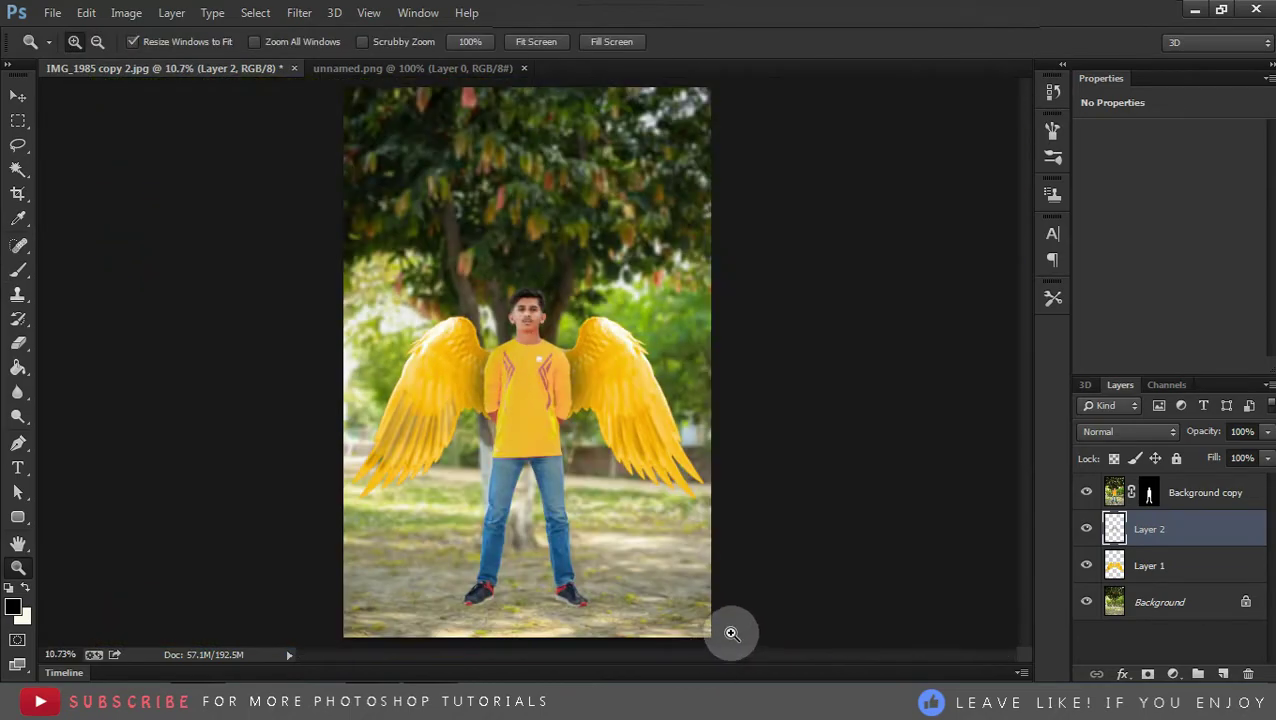
pyautogui.click(539, 373)
pyautogui.click(549, 341)
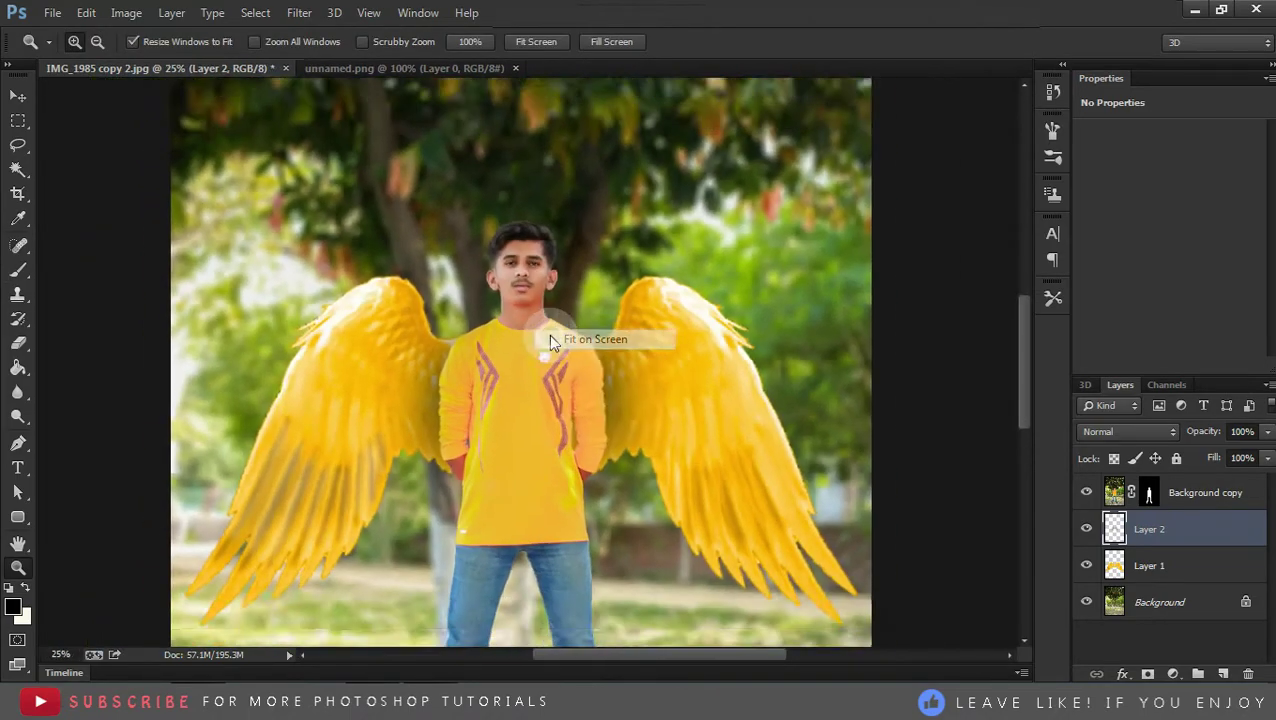
pyautogui.keyDown('alt'); pyautogui.click(549, 341); pyautogui.keyUp('alt')
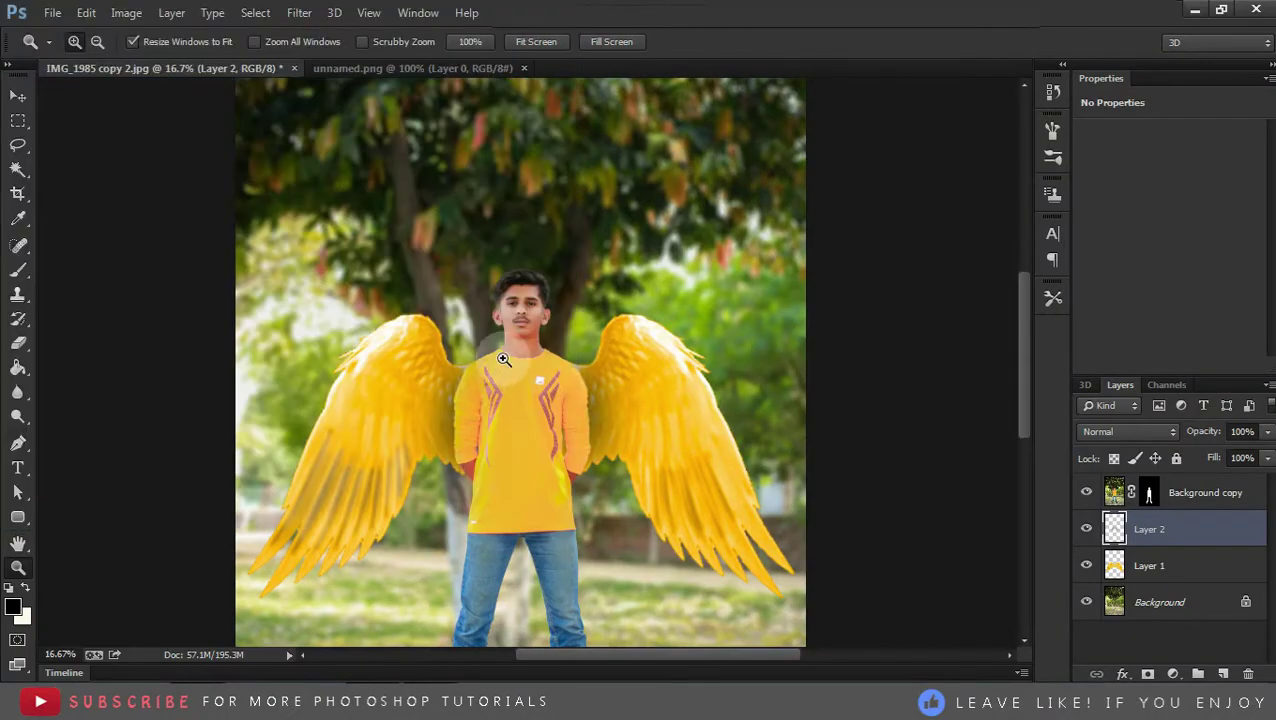
pyautogui.hotkey('ctrl', '0')
pyautogui.hotkey('ctrl', 'shift', 'e')
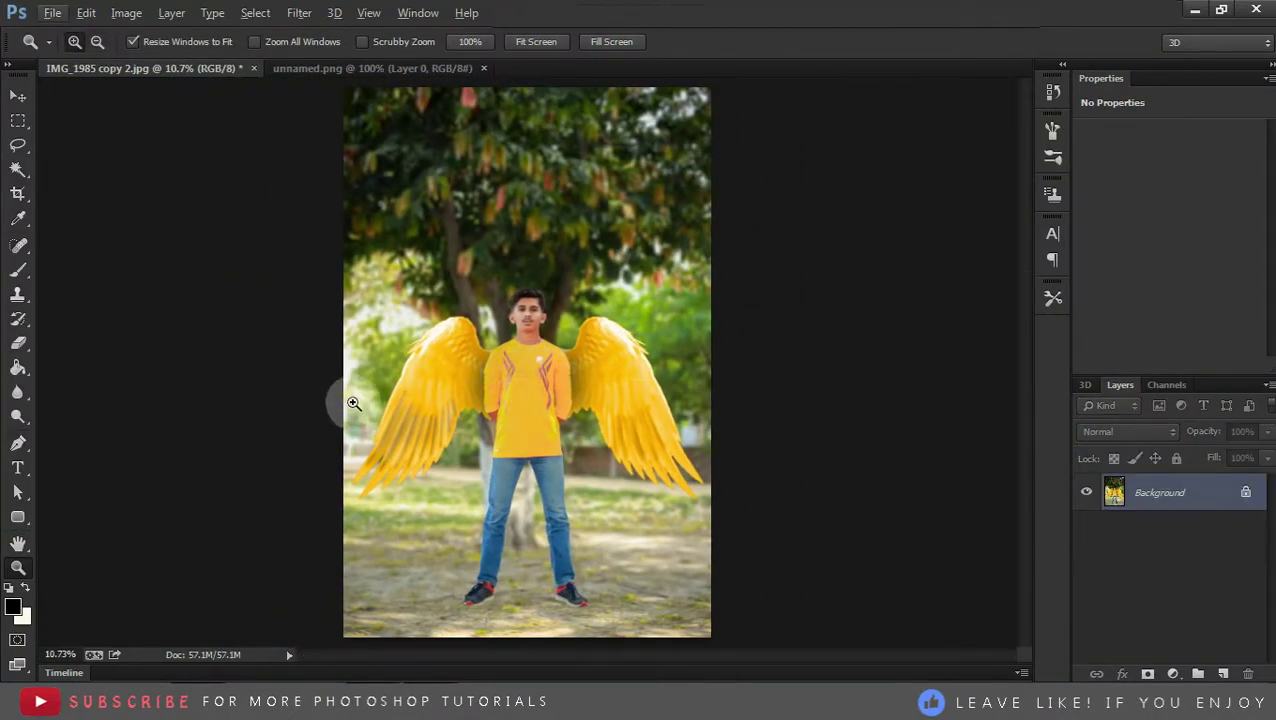
pyautogui.hotkey('alt', 'i')
pyautogui.press('j')
pyautogui.press('s')
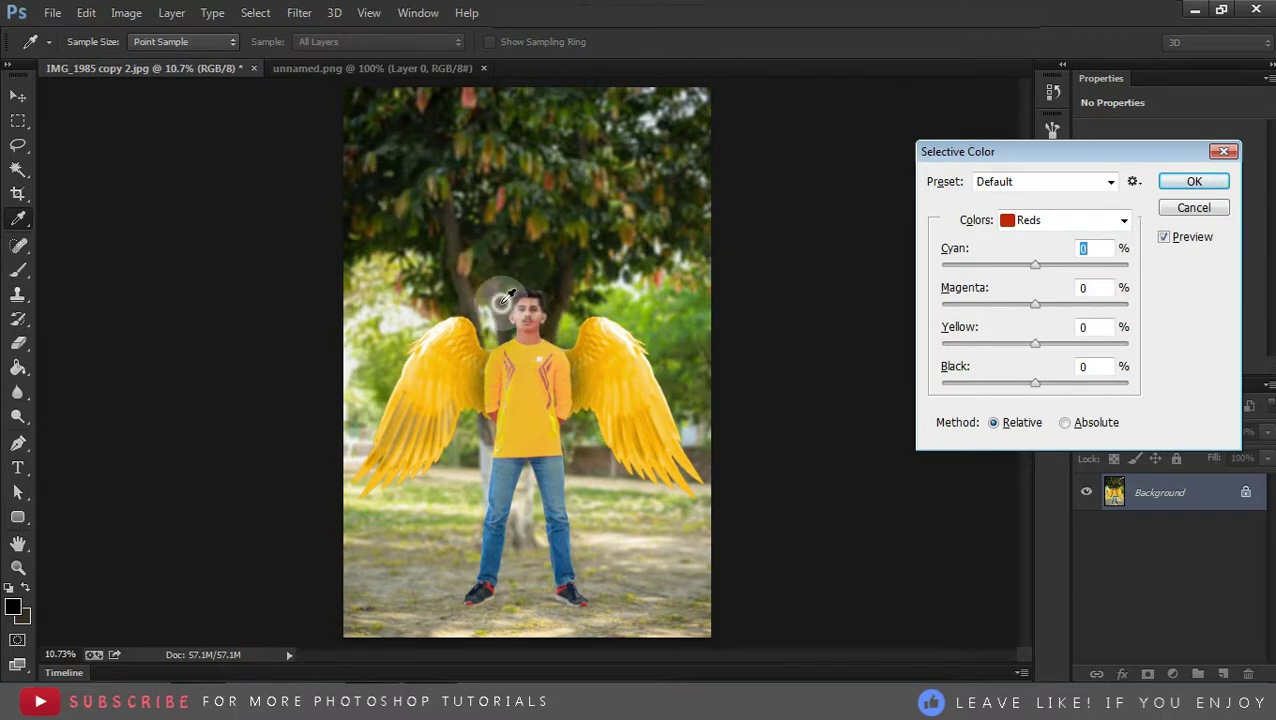
pyautogui.click(1210, 207)
pyautogui.press('z')
pyautogui.click(577, 347)
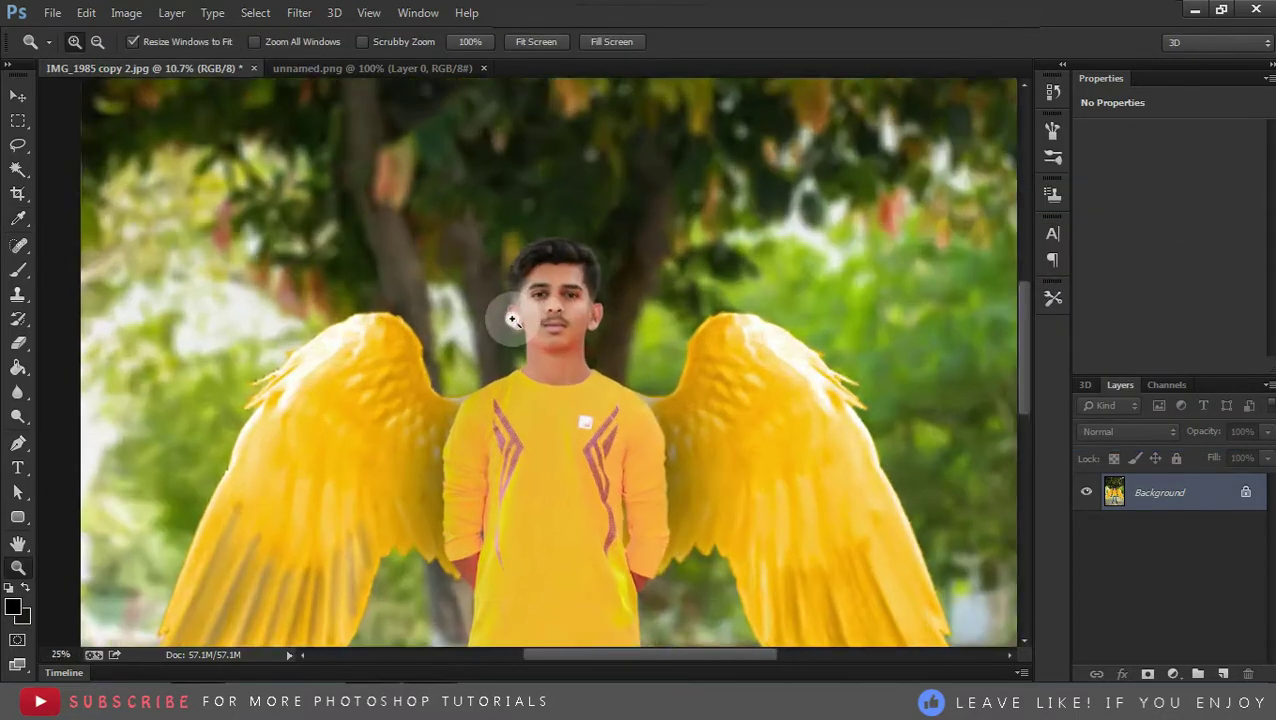
pyautogui.hotkey('alt', 'i')
pyautogui.press('a')
pyautogui.press('s')
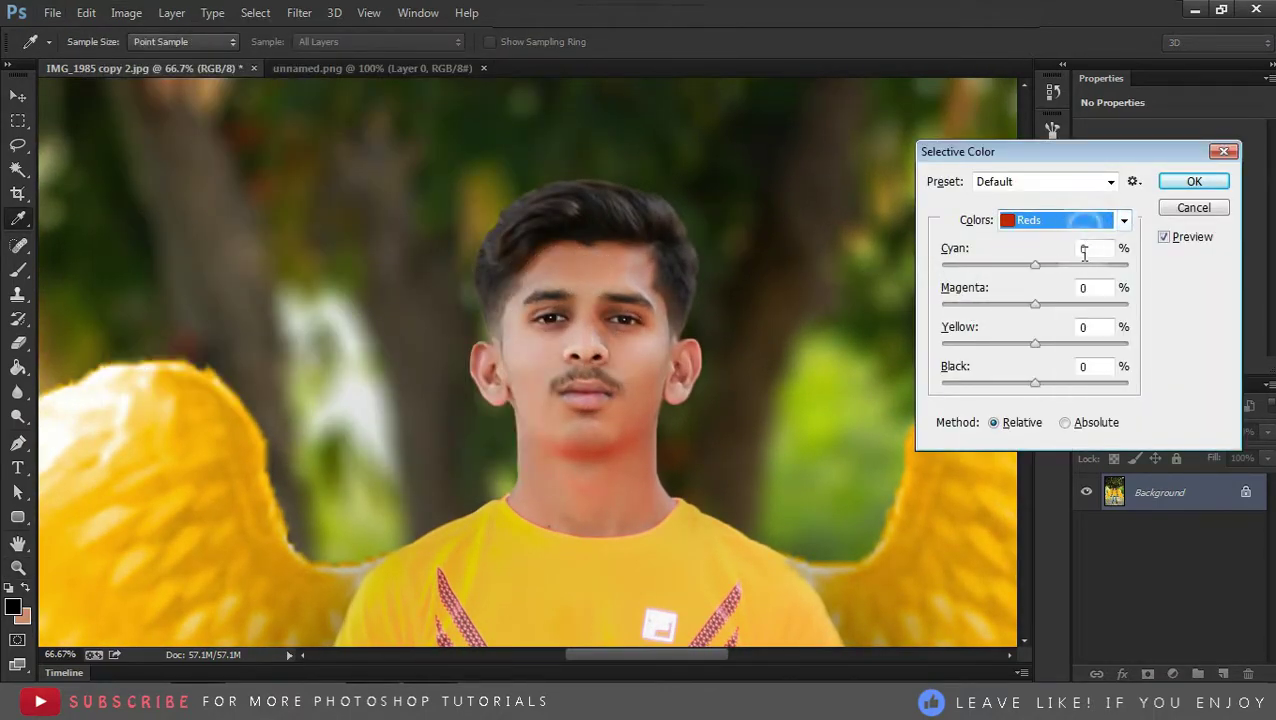
pyautogui.moveTo(1035, 384); pyautogui.dragTo(1007, 392)
pyautogui.click(1045, 220)
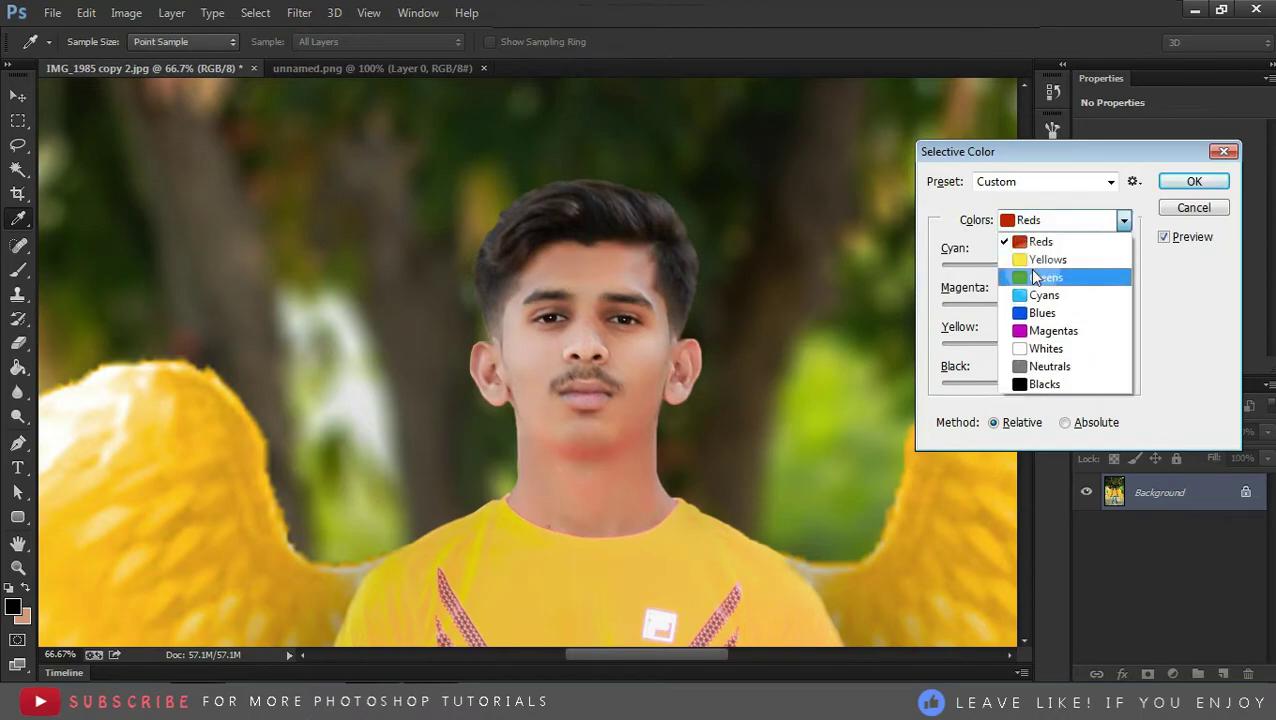
pyautogui.click(1060, 259)
pyautogui.moveTo(1035, 265)
pyautogui.mouseDown()
pyautogui.moveTo(970, 264)
pyautogui.moveTo(1107, 273)
pyautogui.mouseUp()
pyautogui.click(1194, 181)
pyautogui.press('z')
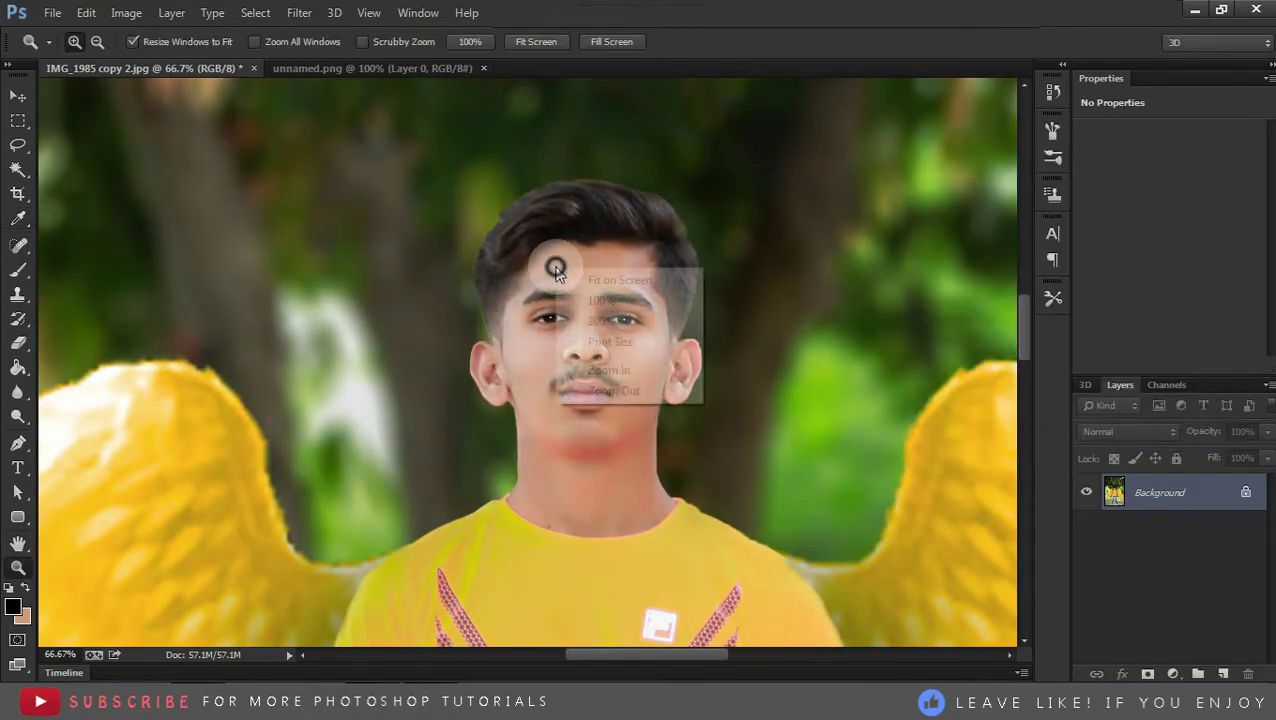
pyautogui.keyDown('alt'); pyautogui.click(555, 260); pyautogui.keyUp('alt')
pyautogui.click(555, 342)
pyautogui.press('i')
pyautogui.hotkey('alt', 'i')
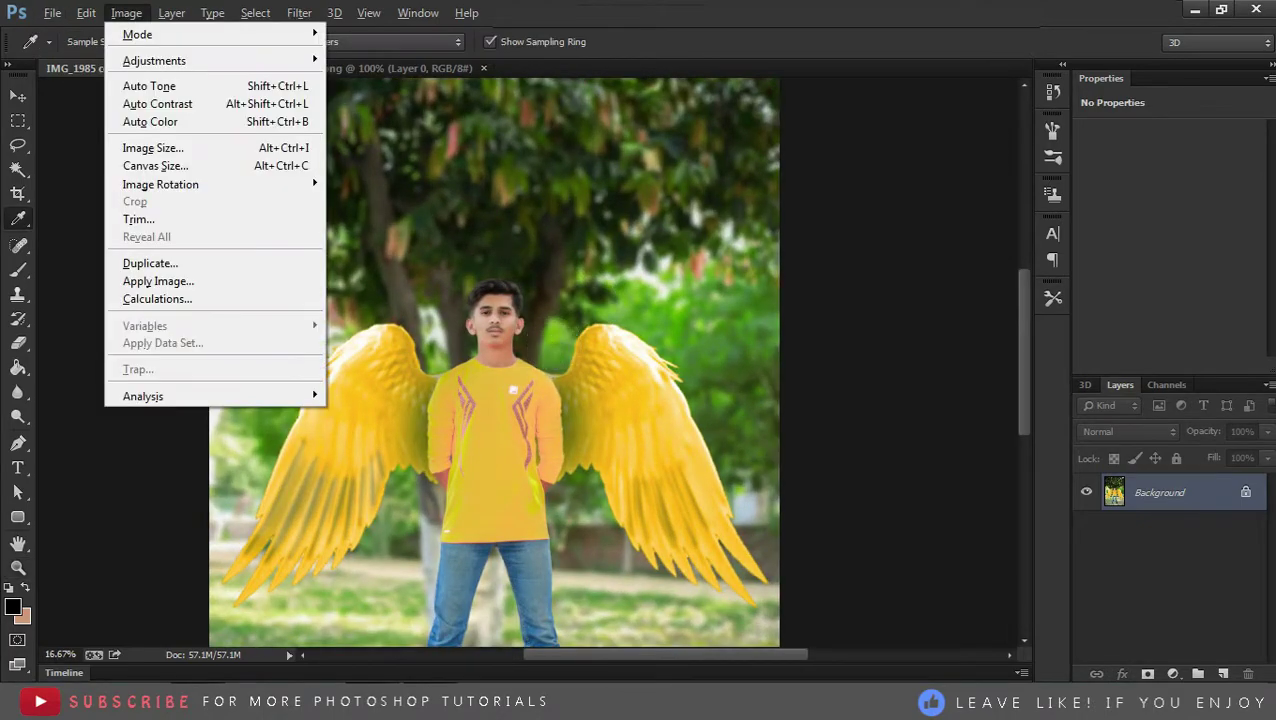
pyautogui.press('Escape')
pyautogui.press('a')
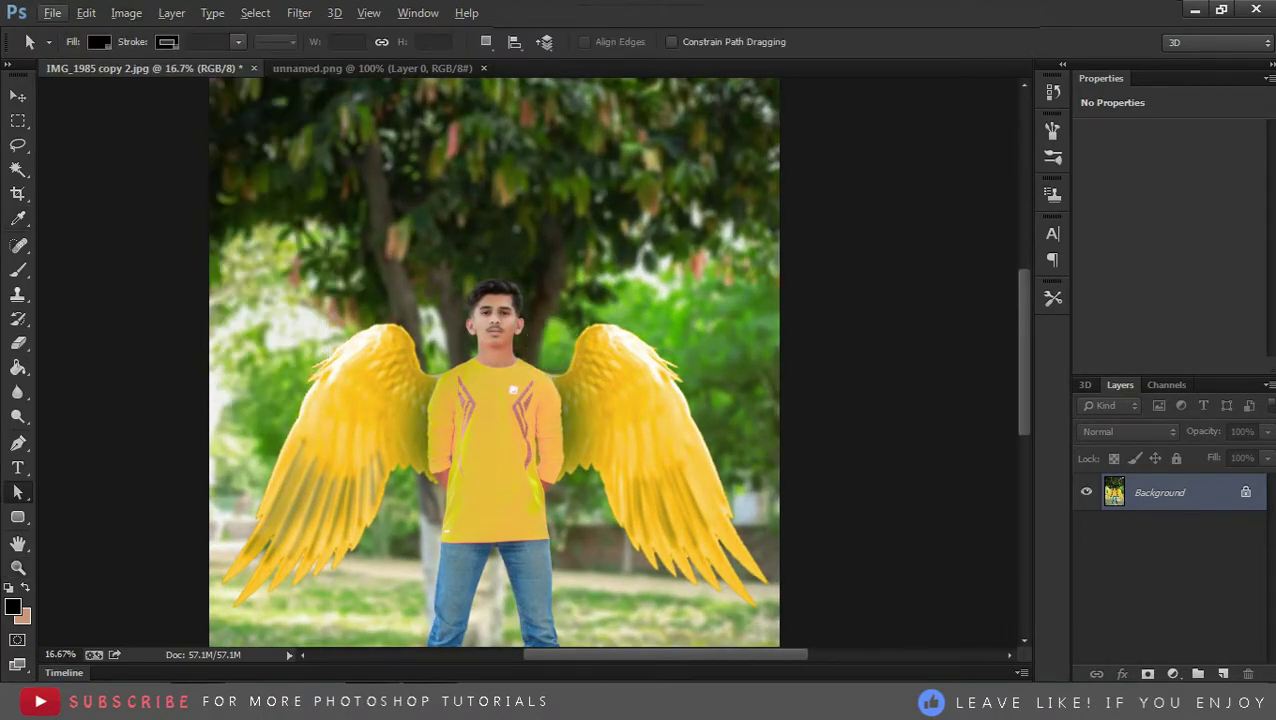
# Shift Yellows in Selective Color to Cyan -100, Magenta +73, with Yellow and Black tweaked
pyautogui.press('i')
pyautogui.hotkey('alt', 'i')
pyautogui.press('j')
pyautogui.press('s')
pyautogui.click(1124, 220)
pyautogui.click(1100, 246)
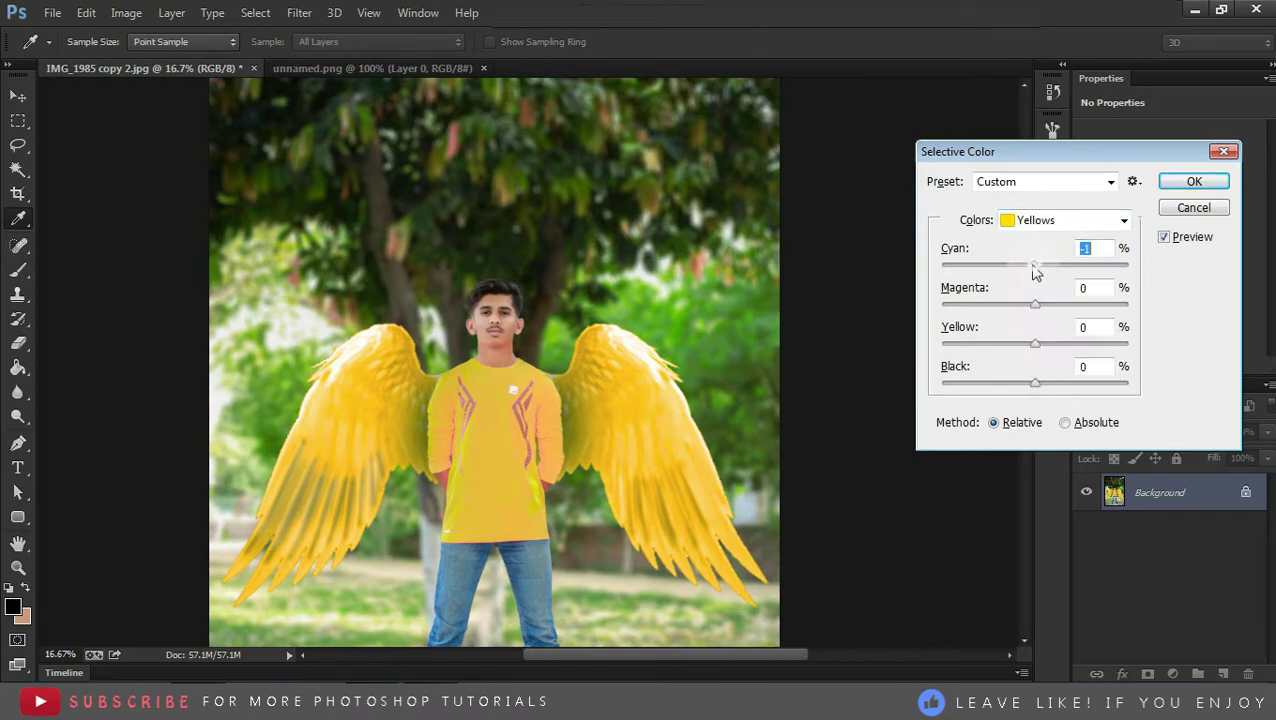
pyautogui.moveTo(1036, 304); pyautogui.dragTo(1103, 305)
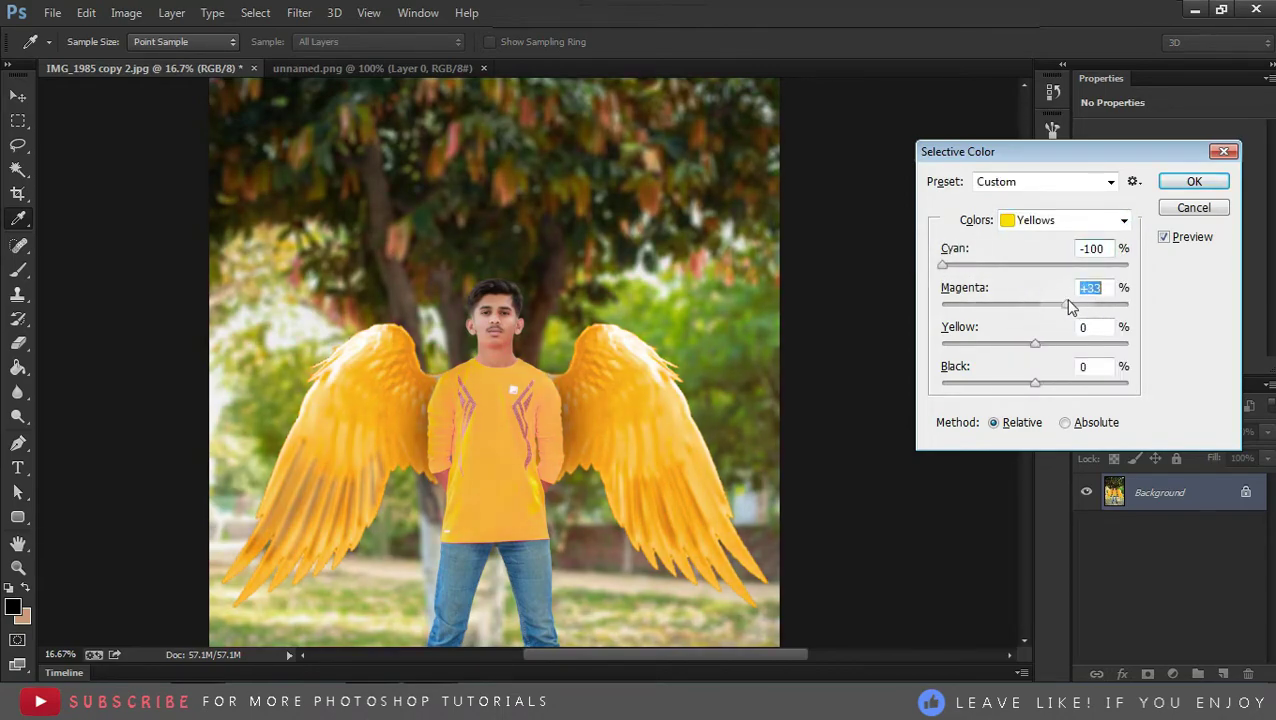
pyautogui.moveTo(1035, 344); pyautogui.dragTo(938, 344)
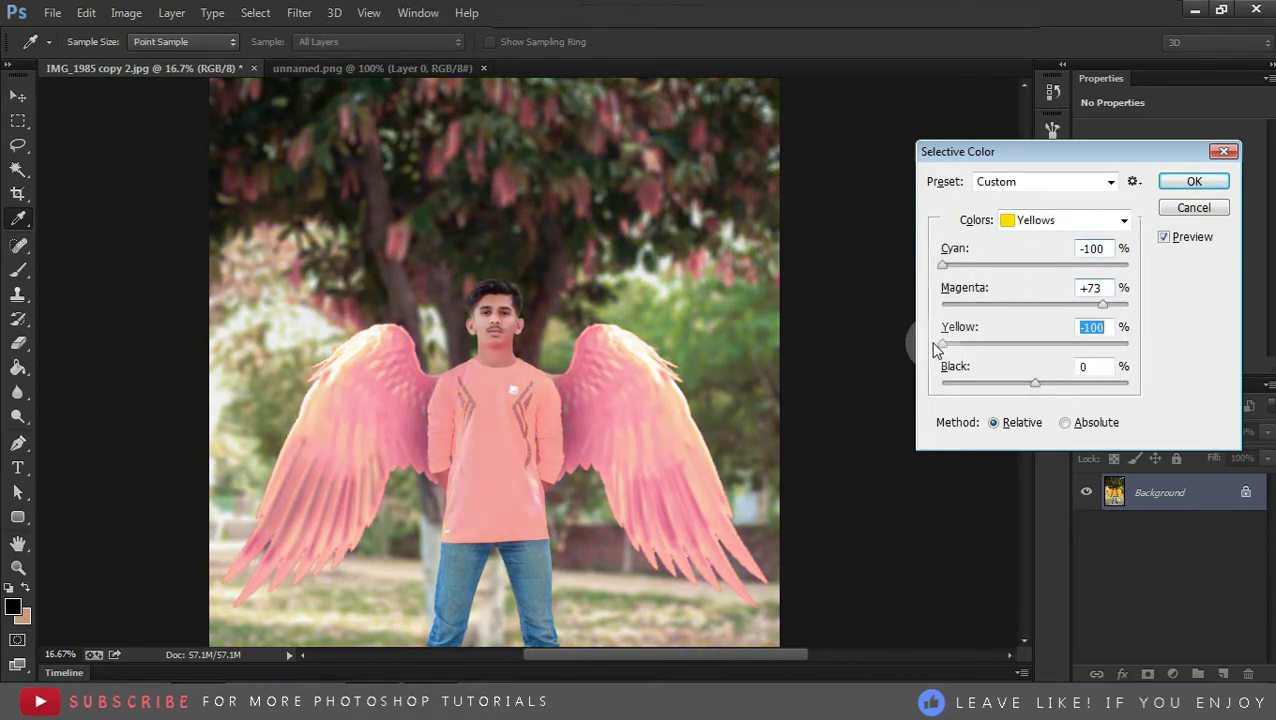
pyautogui.moveTo(1010, 360)
pyautogui.mouseDown()
pyautogui.moveTo(1049, 350)
pyautogui.moveTo(1011, 383)
pyautogui.moveTo(943, 372)
pyautogui.moveTo(1026, 407)
pyautogui.mouseUp()
pyautogui.click(1160, 185)
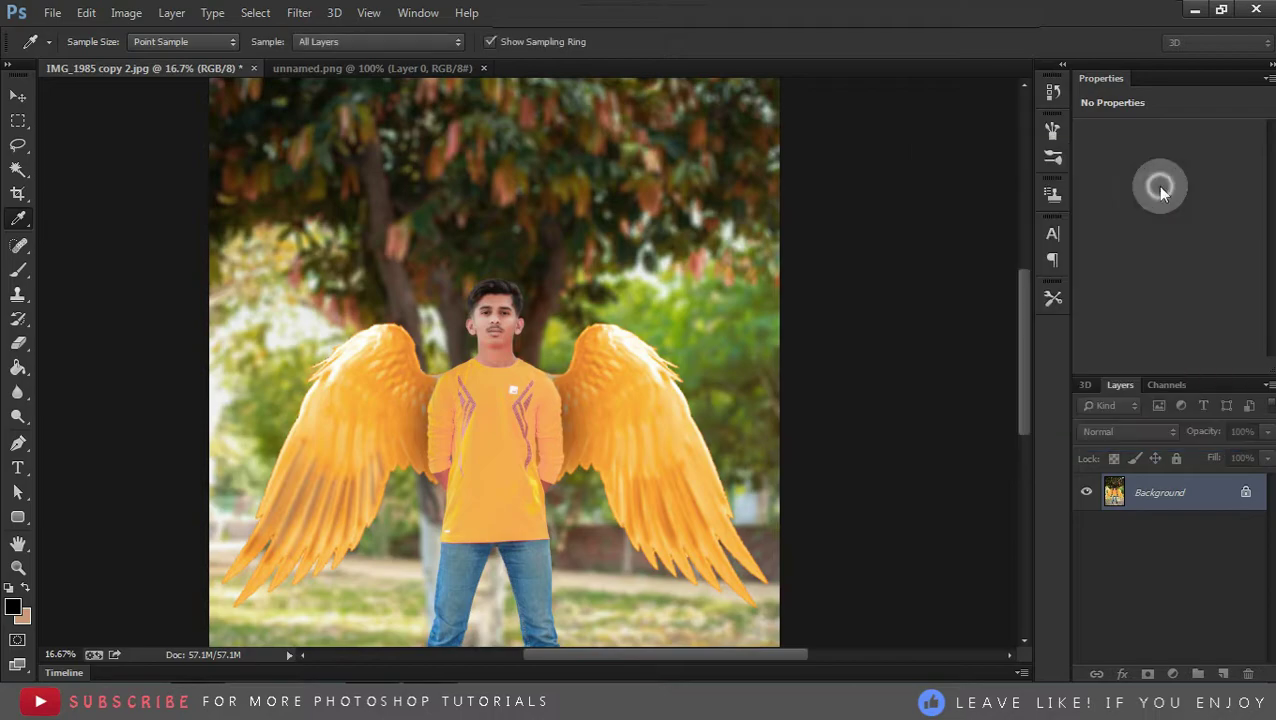
# Duplicate the image to a new layer and set Selective Color Reds Black to -20
pyautogui.click(476, 308)
pyautogui.press('a')
pyautogui.hotkey('ctrl', 'j')
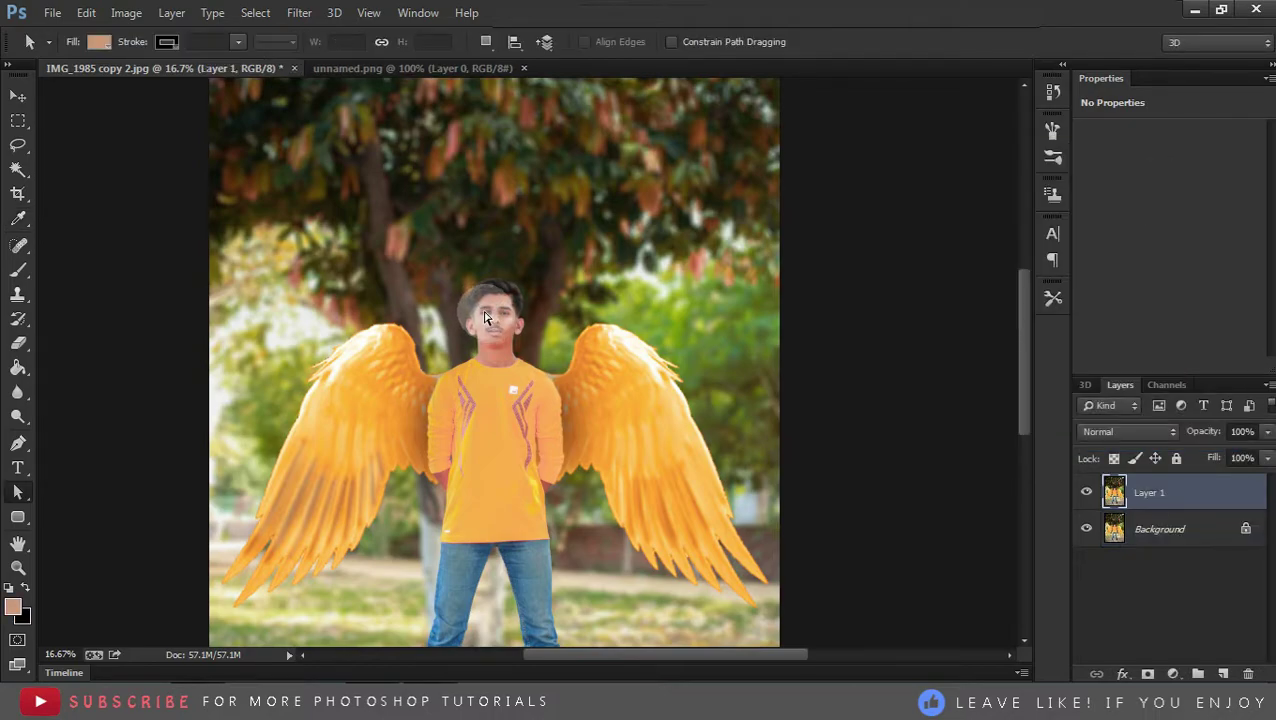
pyautogui.hotkey('alt', 'i')
pyautogui.press('j')
pyautogui.press('s')
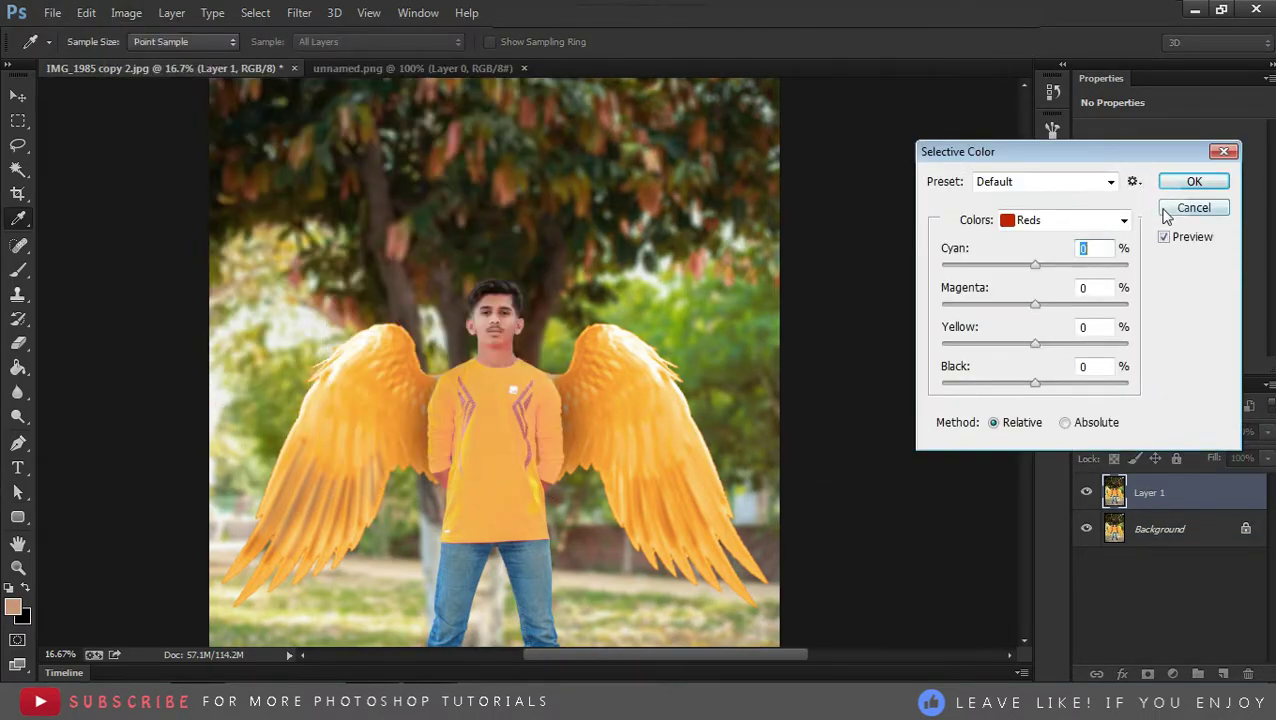
pyautogui.moveTo(1016, 387); pyautogui.dragTo(1003, 381)
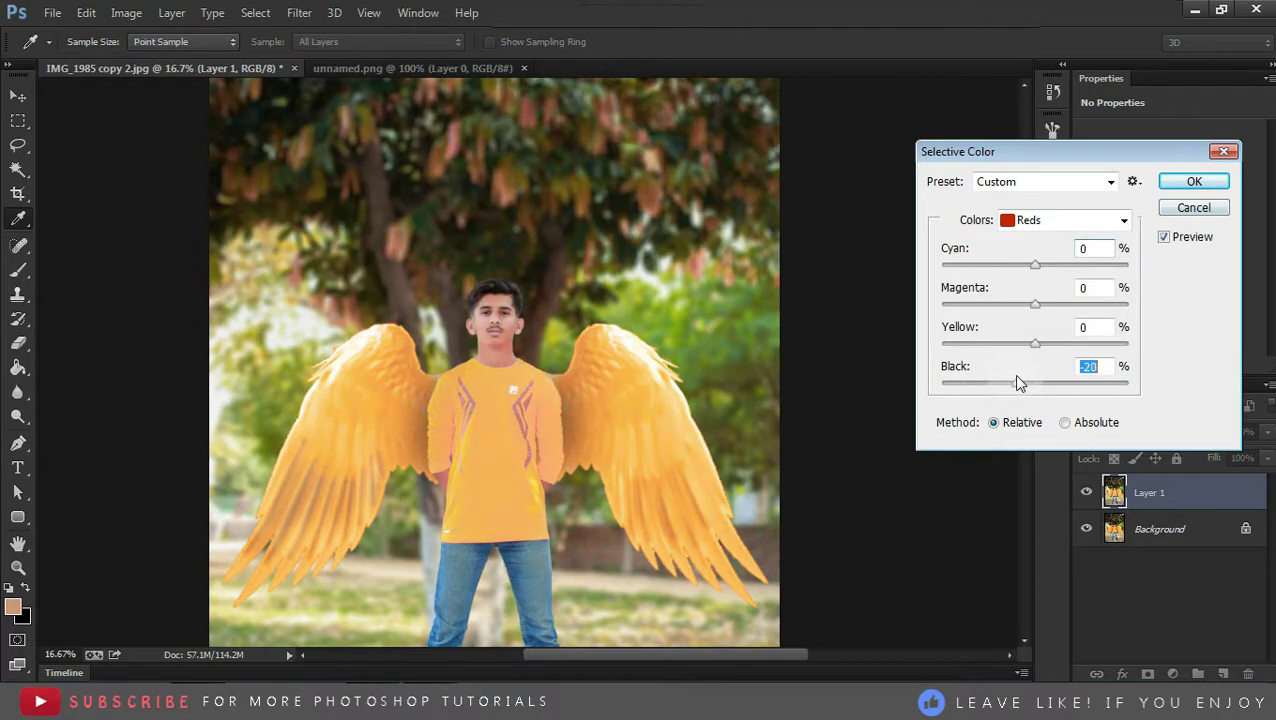
pyautogui.click(1222, 187)
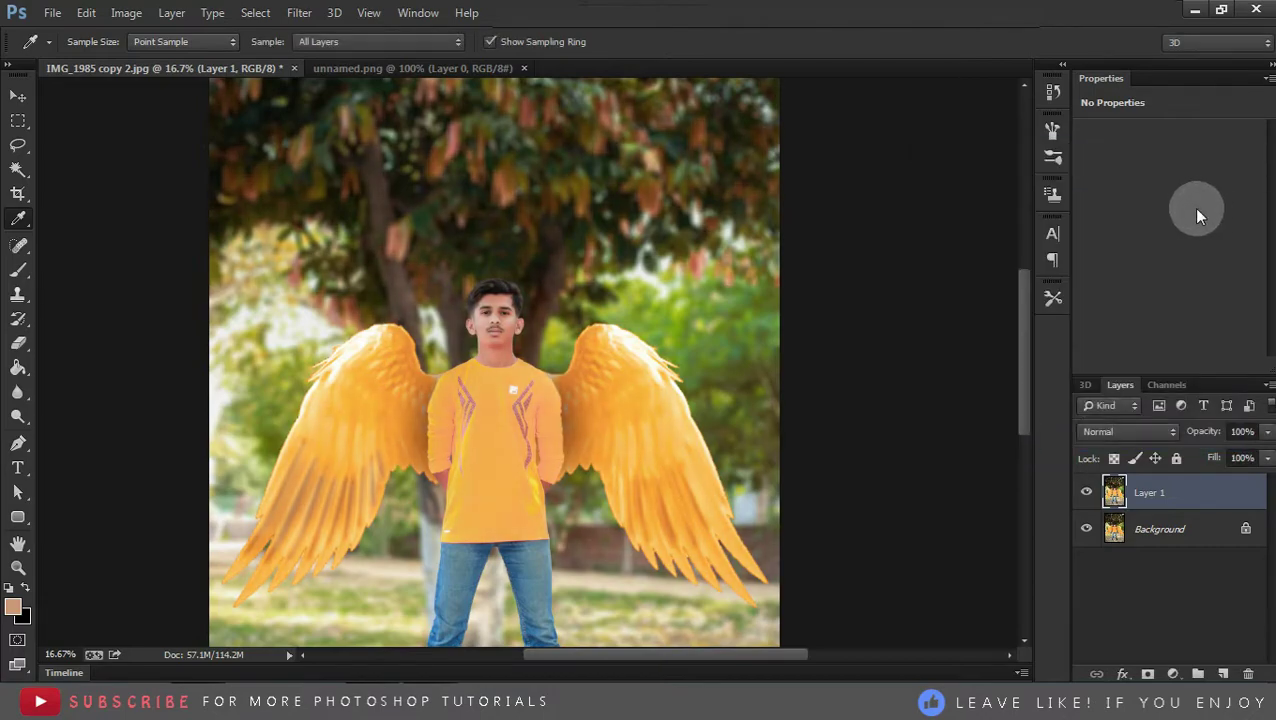
# In Camera Raw, raise HSL luminance: Reds +18, Oranges +14, plus Yellows, Purples and Magentas
pyautogui.hotkey('ctrl', 'shift', 'a')
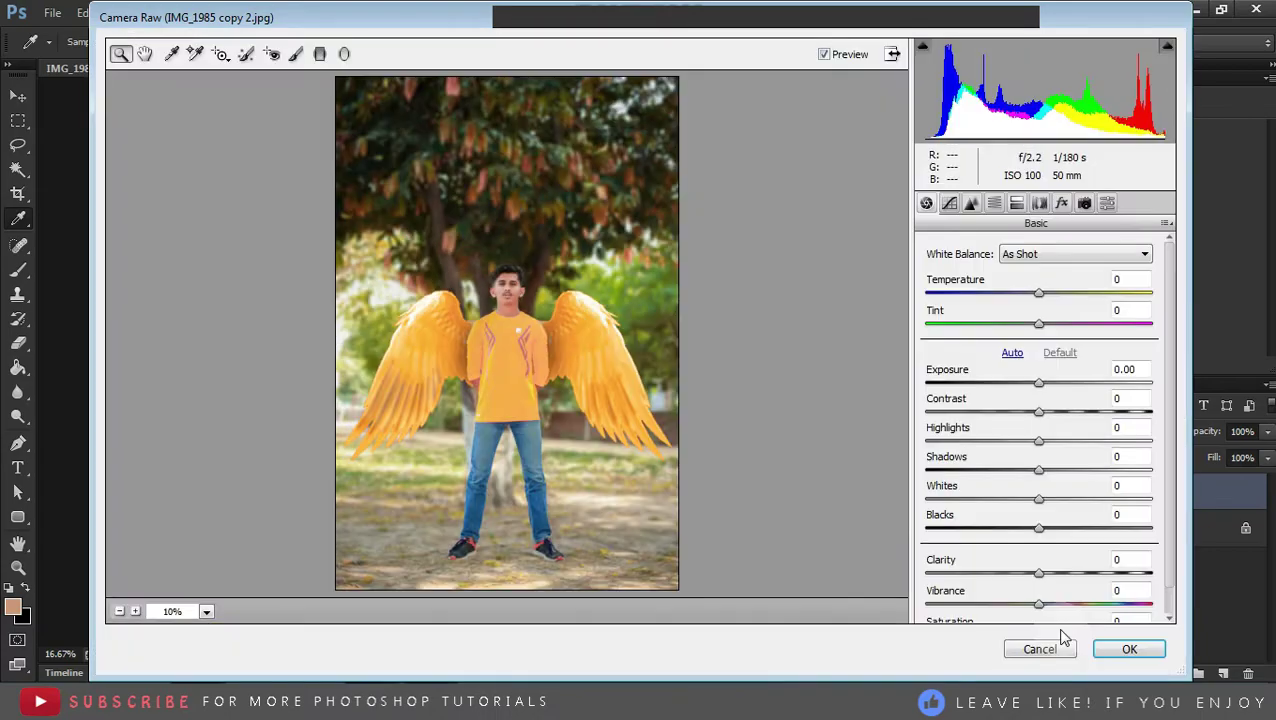
pyautogui.moveTo(470, 265); pyautogui.dragTo(541, 407)
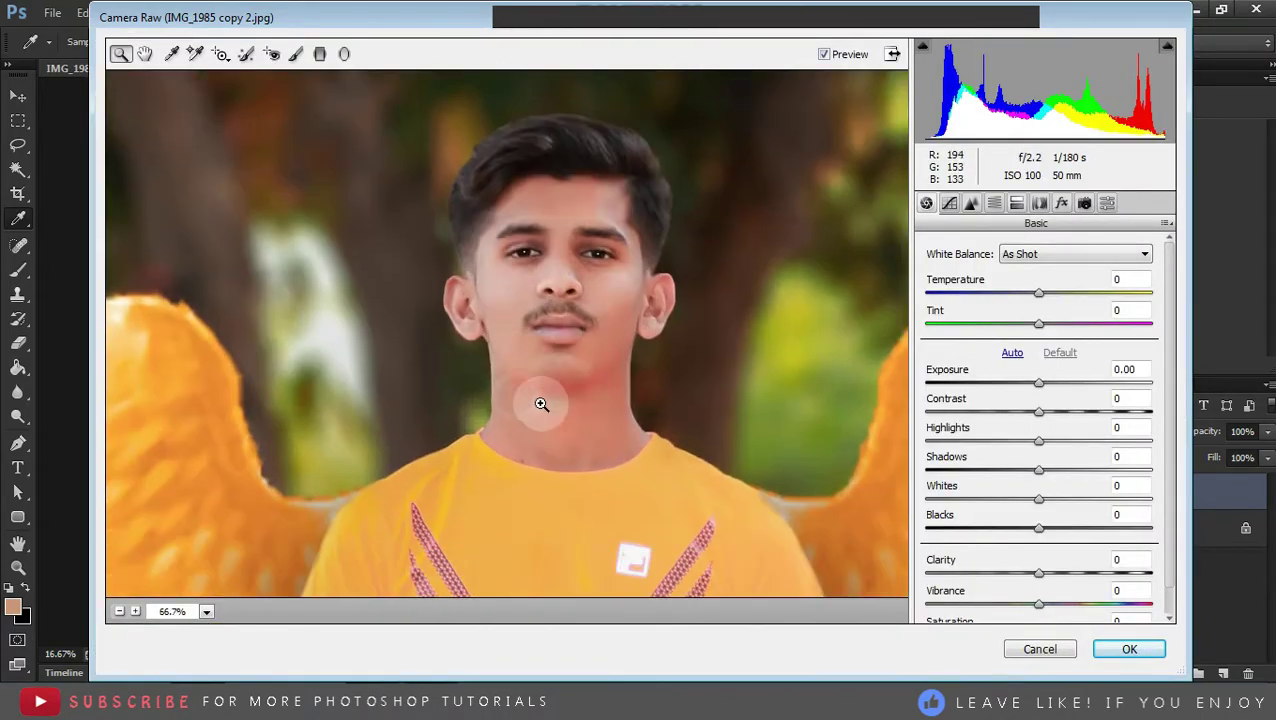
pyautogui.click(995, 204)
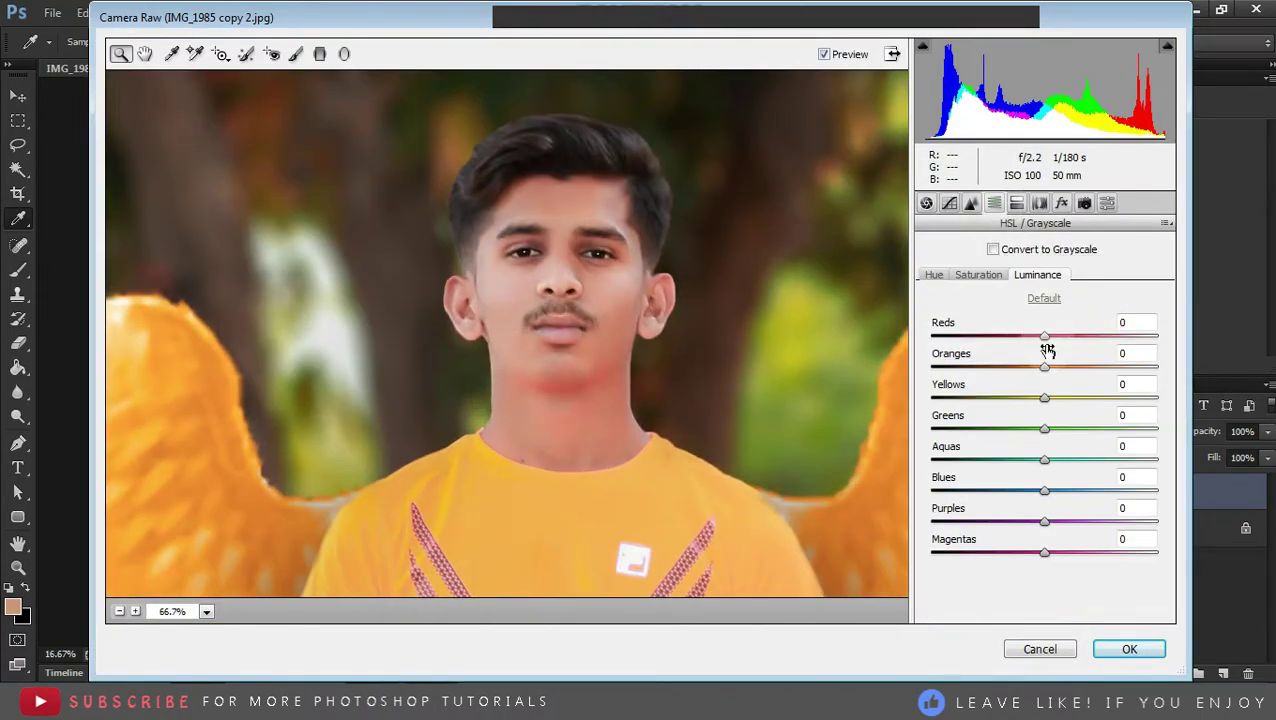
pyautogui.moveTo(1044, 367)
pyautogui.mouseDown()
pyautogui.moveTo(1084, 367)
pyautogui.moveTo(1042, 399)
pyautogui.mouseUp()
pyautogui.click(1048, 399)
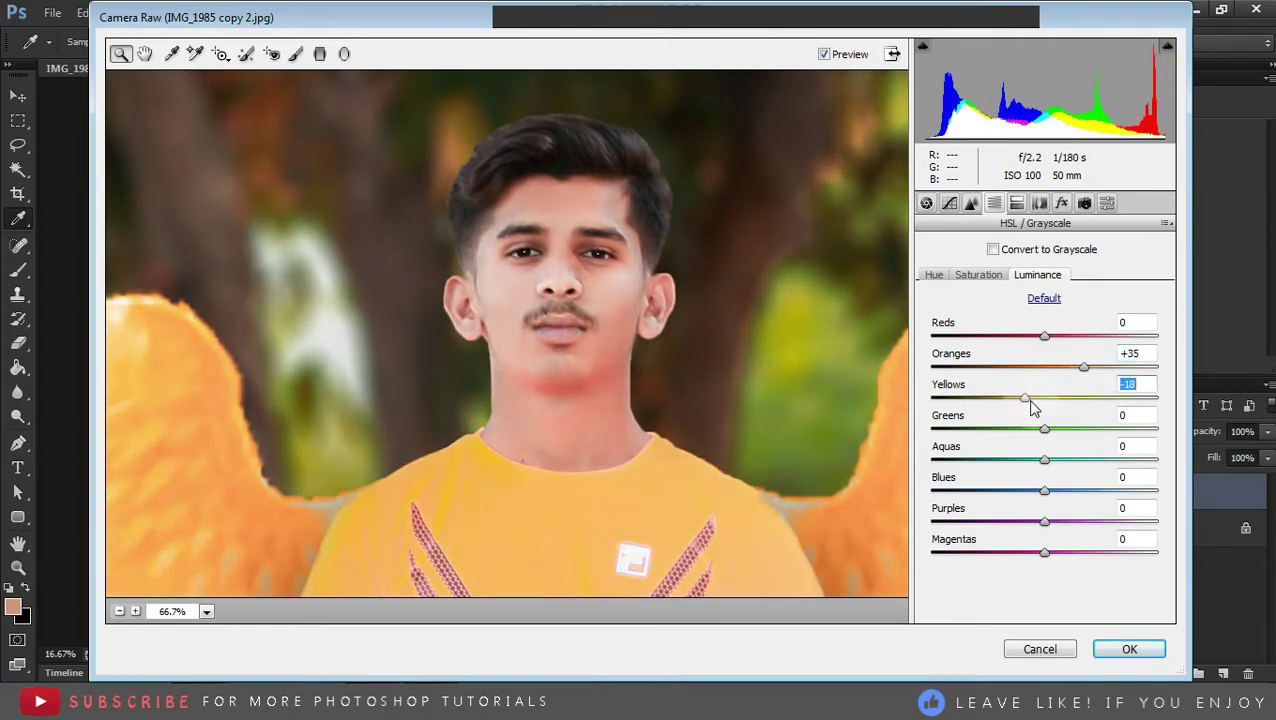
pyautogui.moveTo(1044, 336)
pyautogui.mouseDown()
pyautogui.moveTo(1086, 336)
pyautogui.moveTo(1060, 367)
pyautogui.moveTo(1057, 341)
pyautogui.mouseUp()
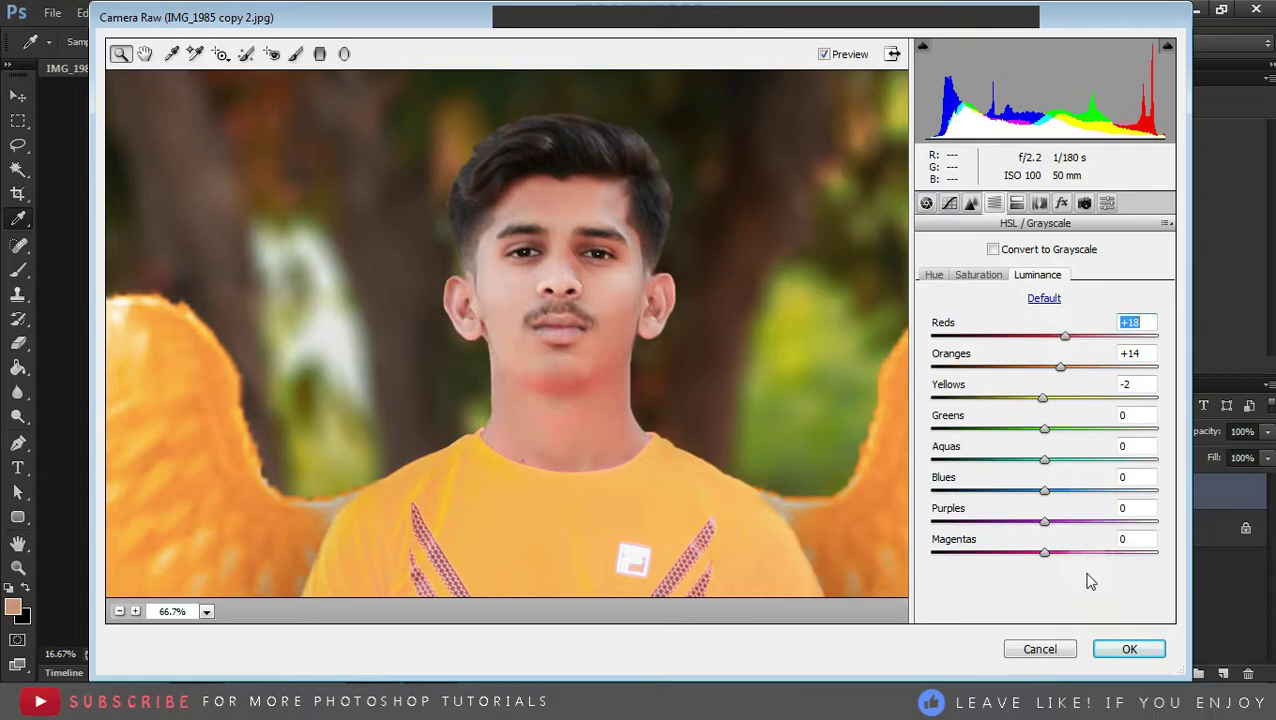
pyautogui.moveTo(1045, 522); pyautogui.dragTo(1112, 522)
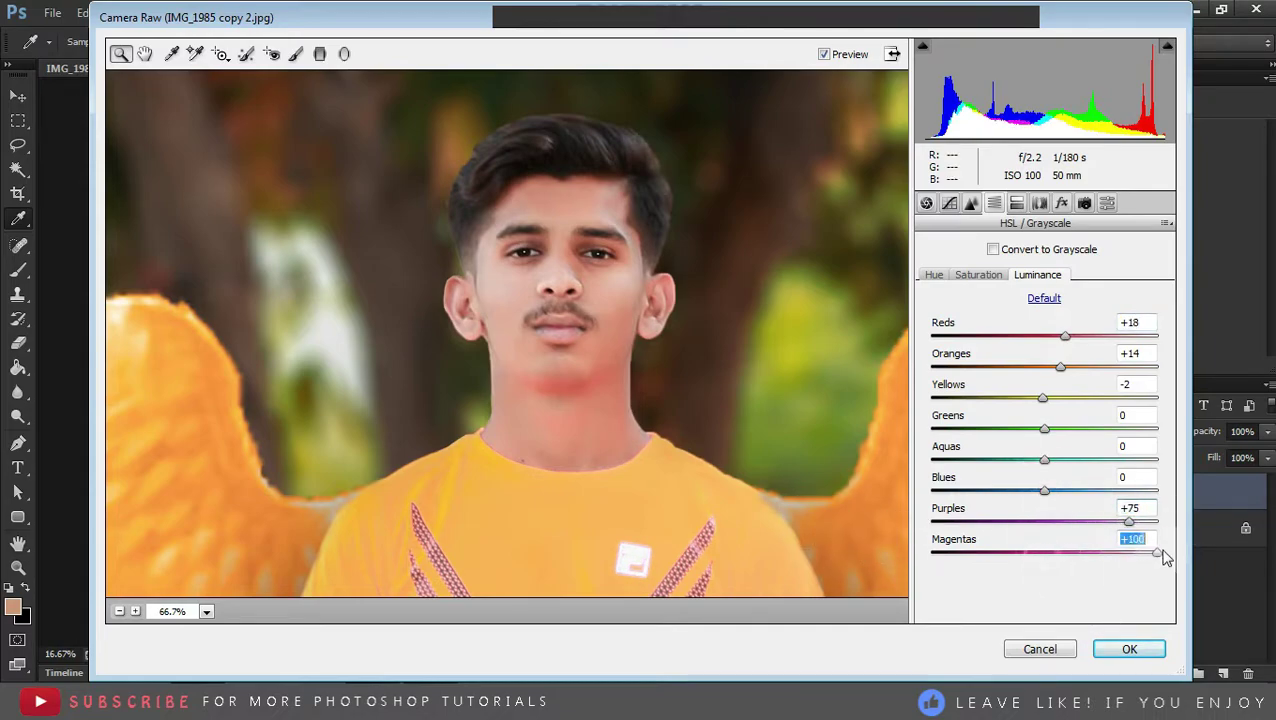
pyautogui.moveTo(1178, 494); pyautogui.dragTo(980, 510)
# Give Oranges slightly positive saturation and apply the Camera Raw changes
pyautogui.click(978, 274)
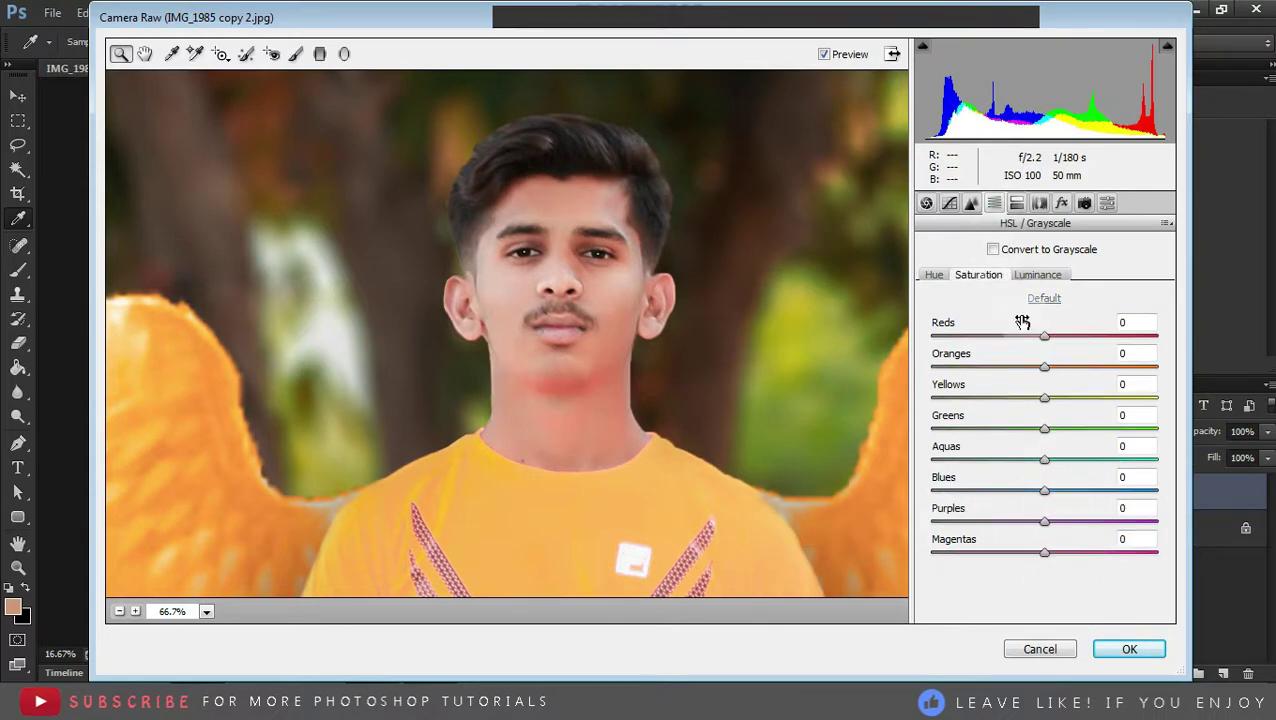
pyautogui.moveTo(1044, 368); pyautogui.dragTo(1050, 368)
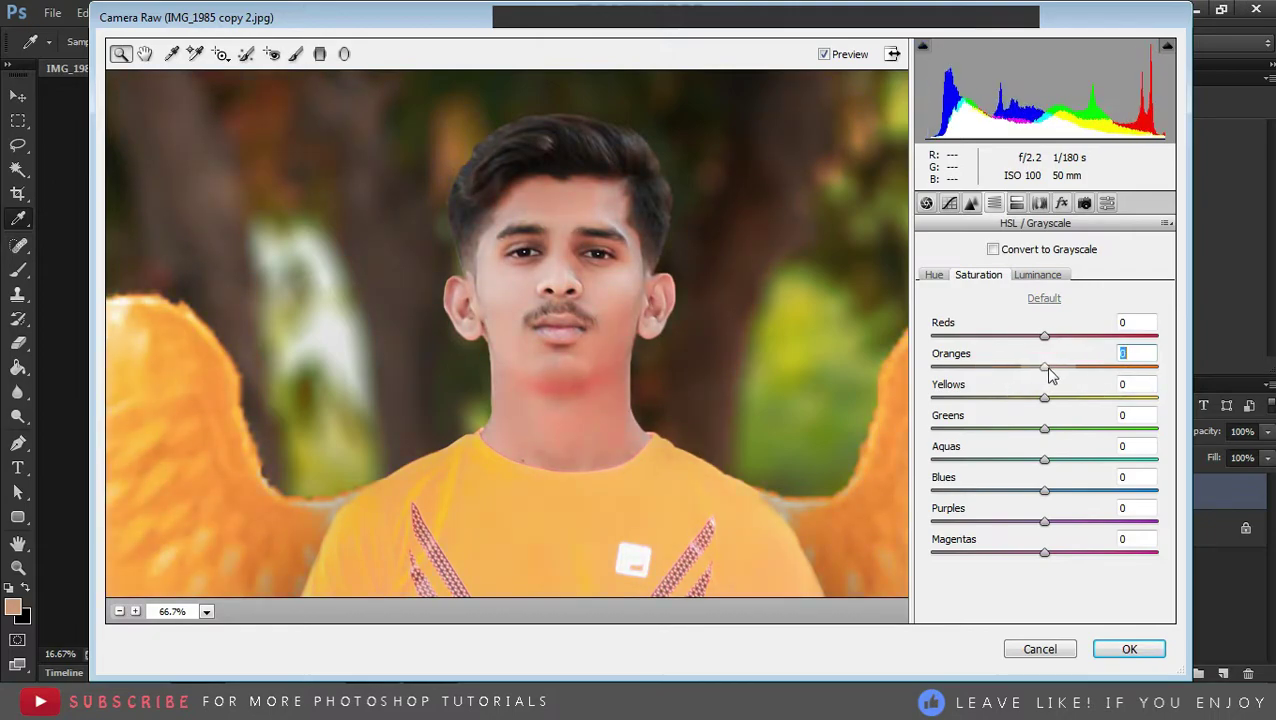
pyautogui.click(1105, 647)
pyautogui.rightClick(504, 340)
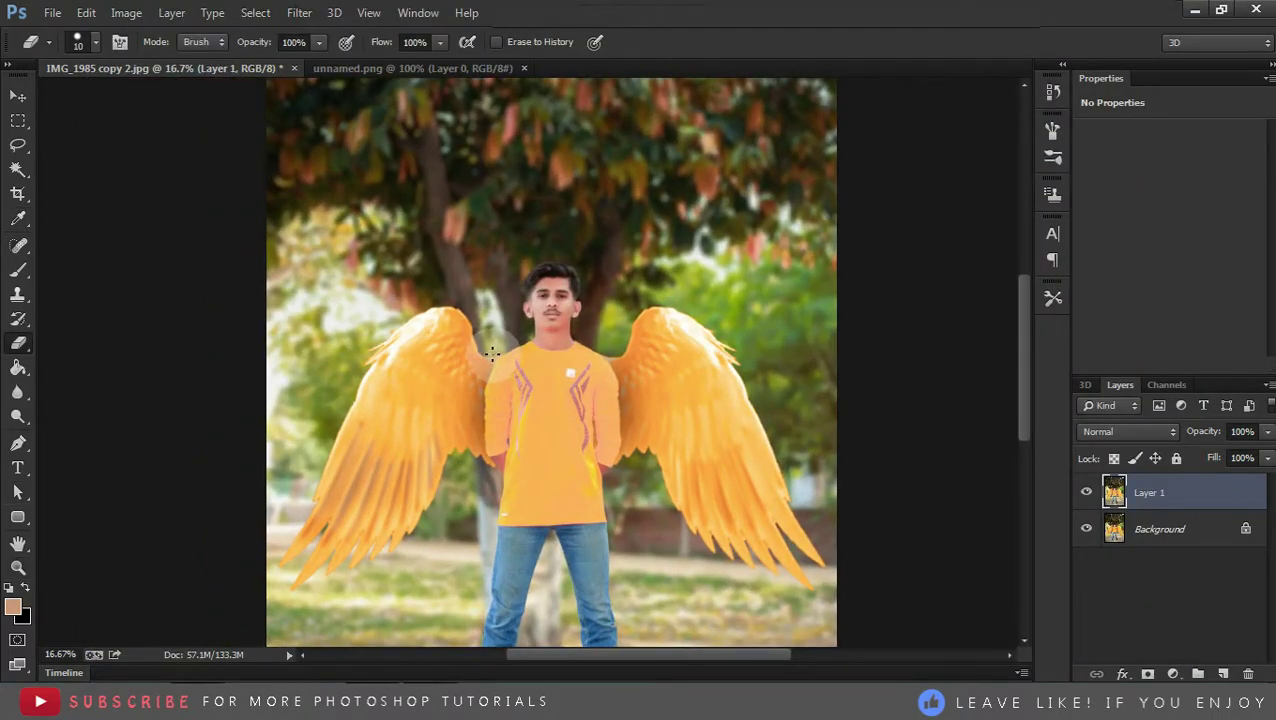
# Merge the wings layer down into the Background, then start Camera Raw with Contrast raised to +35
pyautogui.press(']')
pyautogui.press(']')
pyautogui.press(']')
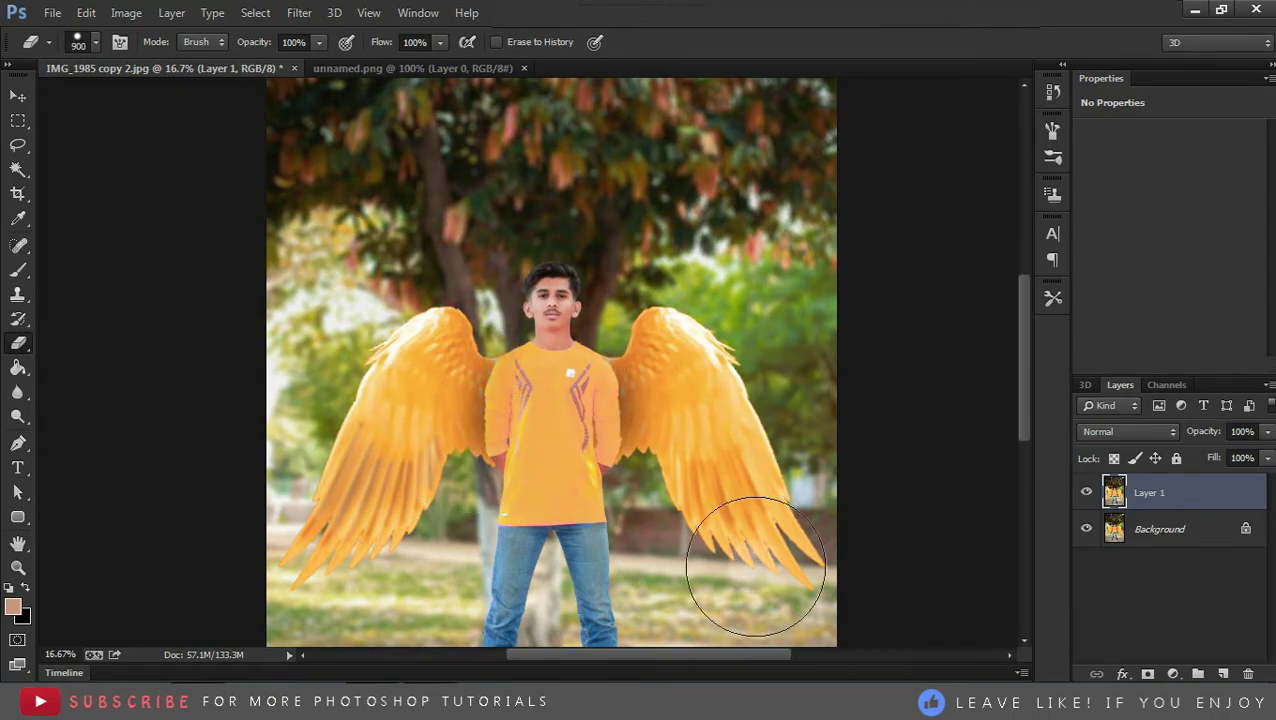
pyautogui.scroll(-3, 557, 517)
pyautogui.scroll(-3, 600, 500)
pyautogui.scroll(8, 310, 460)
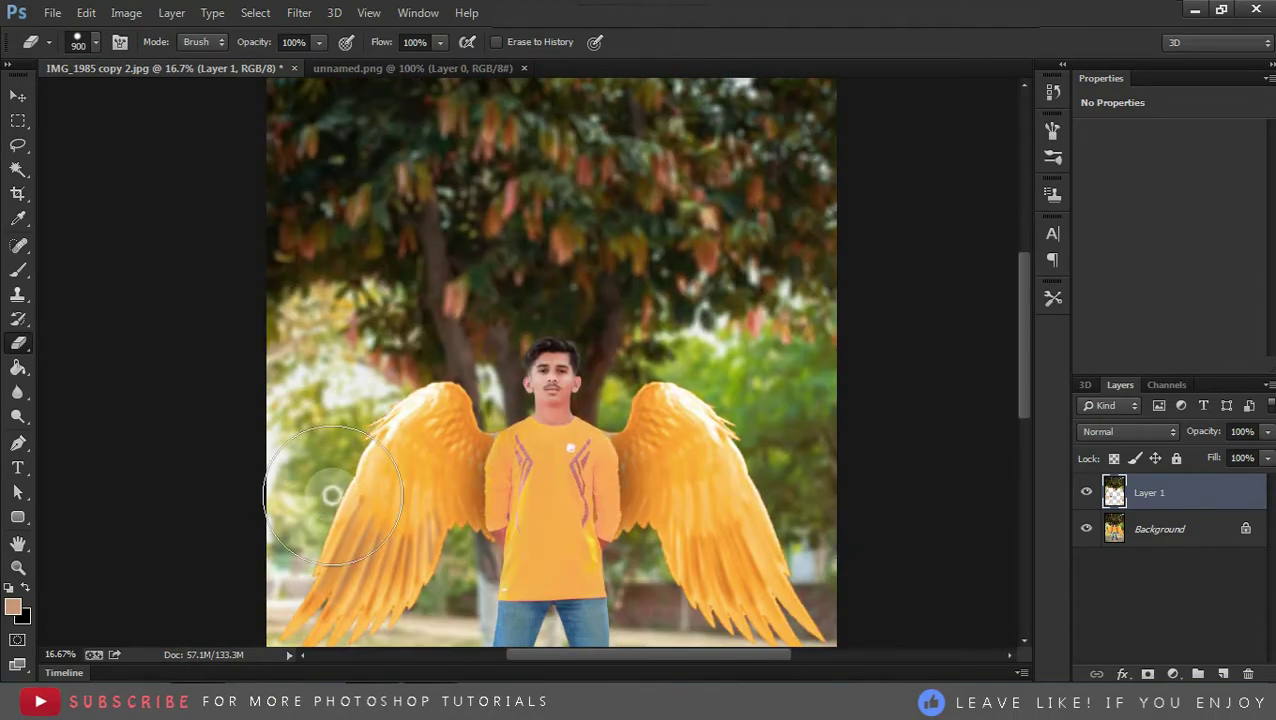
pyautogui.scroll(4, 330, 400)
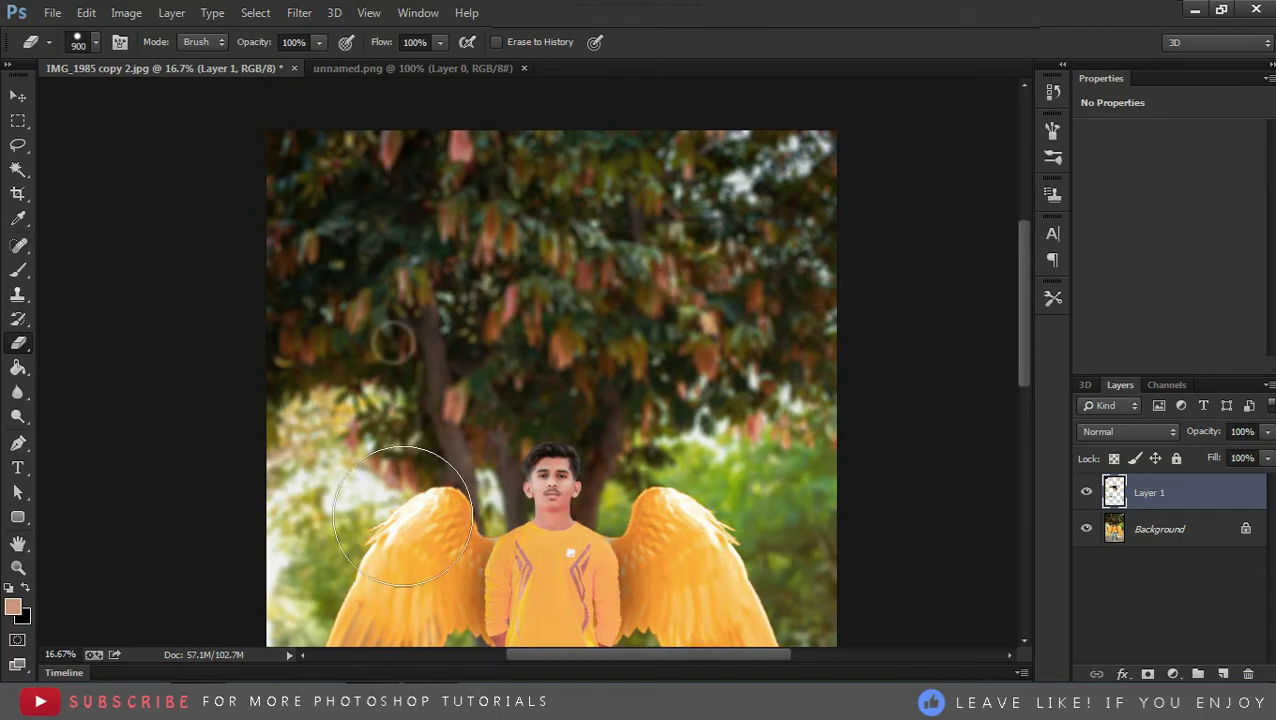
pyautogui.hotkey('ctrl', 'e')
pyautogui.press('z')
pyautogui.hotkey('ctrl', '-')
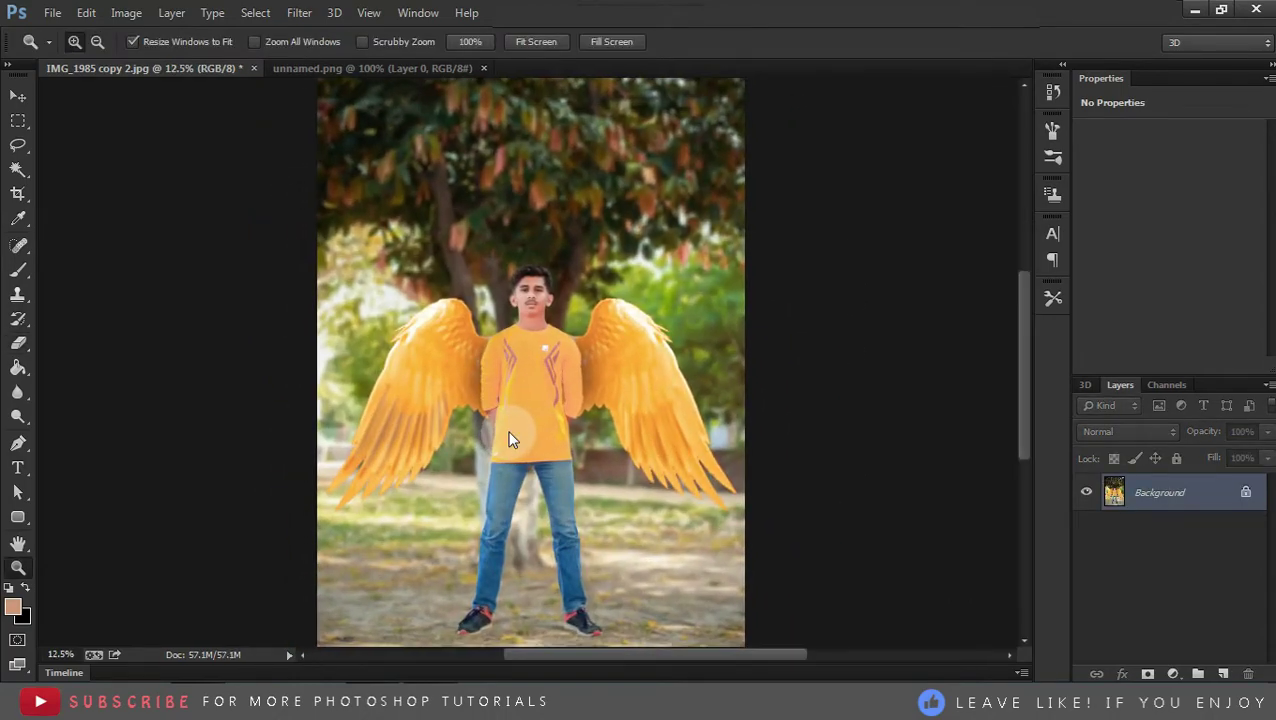
pyautogui.hotkey('ctrl', 'shift', 'a')
pyautogui.moveTo(1039, 411)
pyautogui.mouseDown()
pyautogui.moveTo(1078, 411)
pyautogui.moveTo(965, 436)
pyautogui.moveTo(1008, 441)
pyautogui.moveTo(914, 436)
pyautogui.moveTo(928, 441)
pyautogui.mouseUp()
# Set Camera Raw Basic to Highlights -100, Shadows -10, Clarity and Vibrance +18
pyautogui.click(519, 284)
pyautogui.scroll(-1, 934, 441)
pyautogui.moveTo(1039, 441)
pyautogui.mouseDown()
pyautogui.moveTo(1110, 443)
pyautogui.moveTo(1015, 449)
pyautogui.moveTo(1051, 457)
pyautogui.moveTo(1049, 496)
pyautogui.mouseUp()
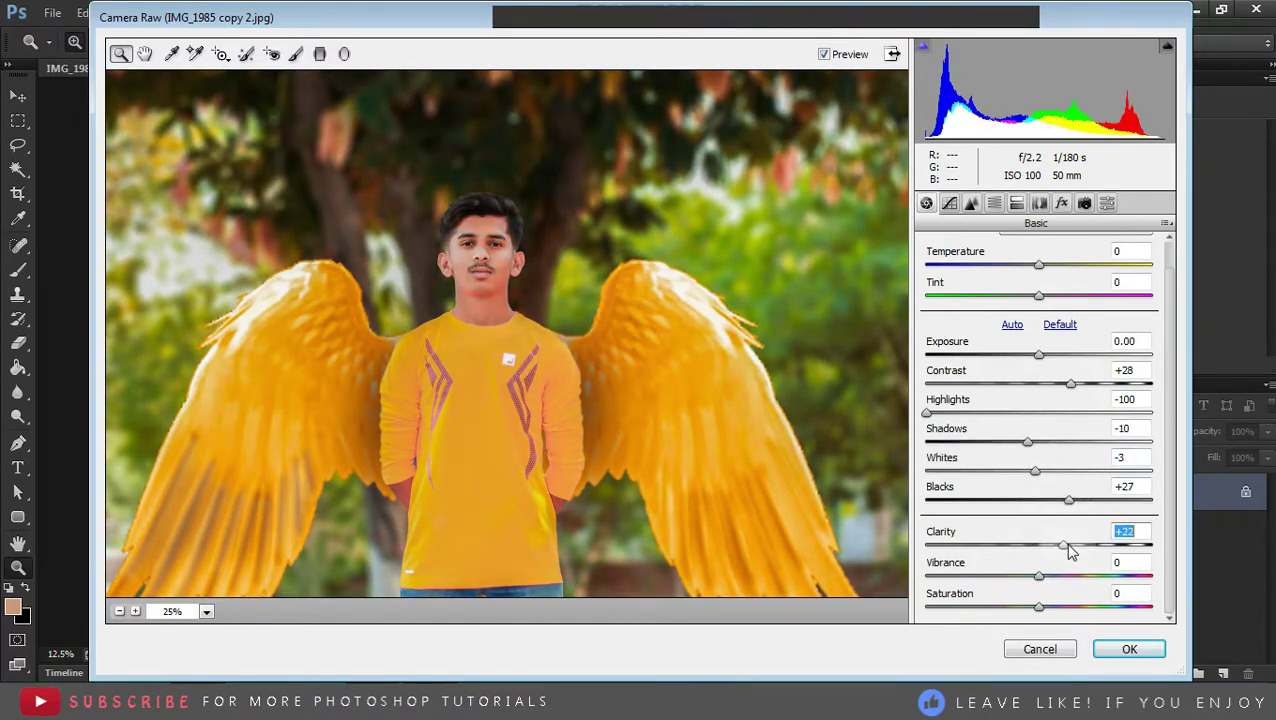
pyautogui.moveTo(1039, 545)
pyautogui.mouseDown()
pyautogui.moveTo(1125, 541)
pyautogui.moveTo(898, 527)
pyautogui.moveTo(1081, 527)
pyautogui.mouseUp()
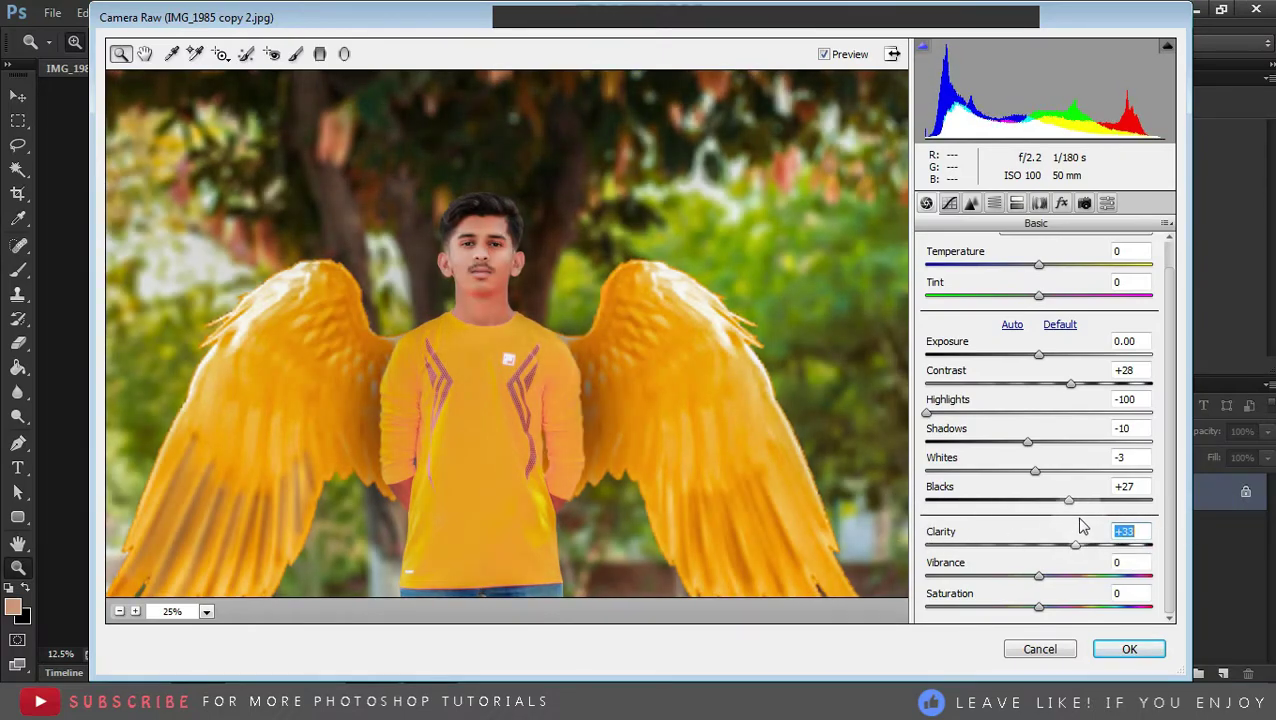
pyautogui.moveTo(1040, 575)
pyautogui.mouseDown()
pyautogui.moveTo(1091, 575)
pyautogui.moveTo(1031, 575)
pyautogui.moveTo(1059, 575)
pyautogui.mouseUp()
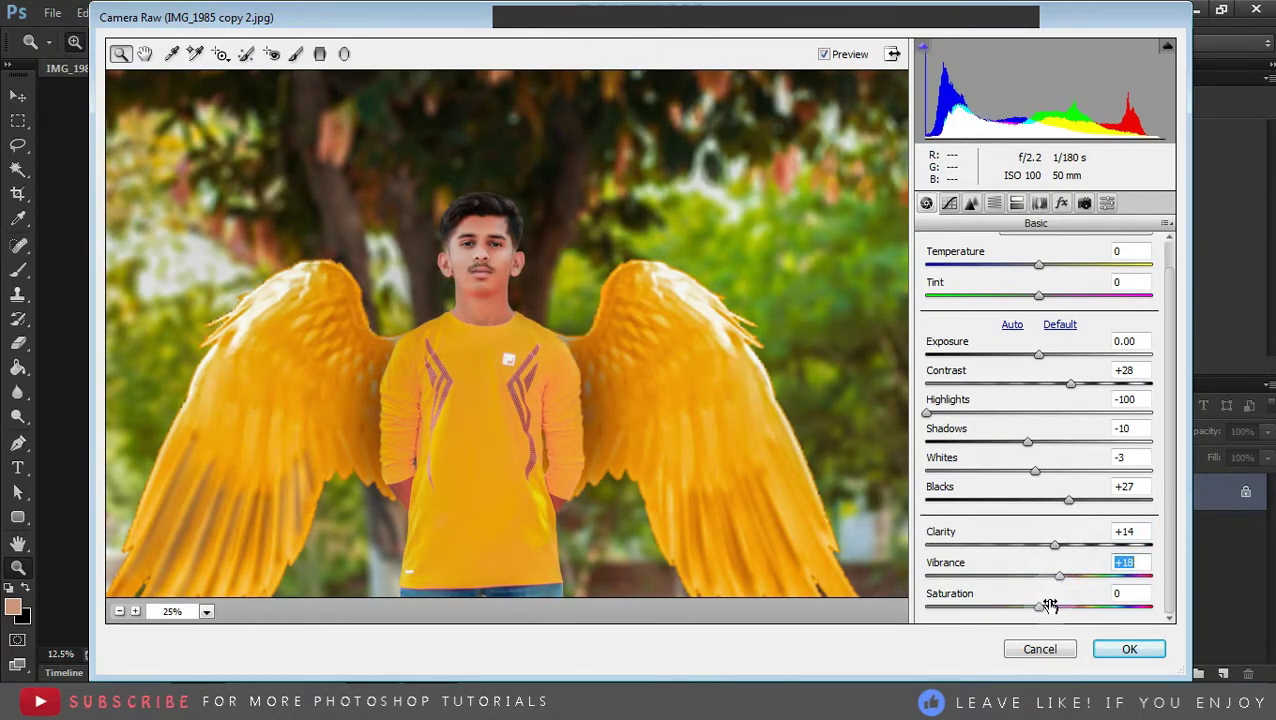
# Lift the Red, Green and Blue point curves in the tone curve
pyautogui.click(949, 203)
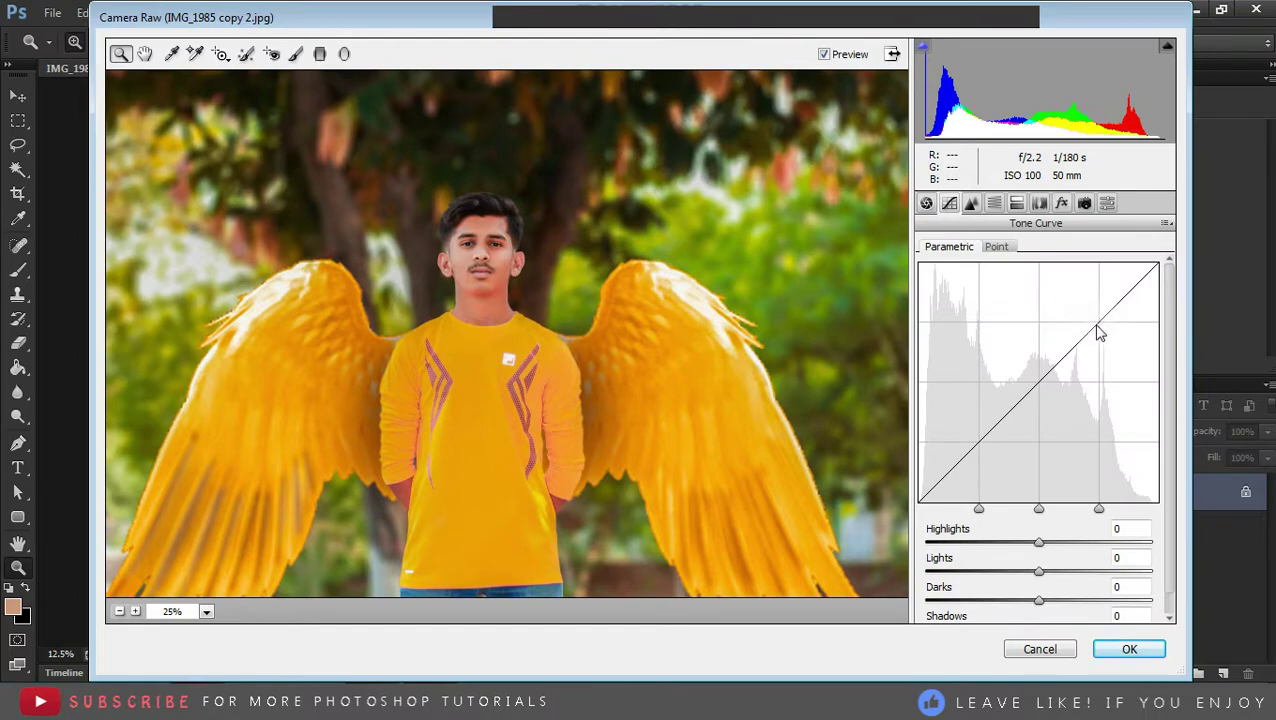
pyautogui.click(996, 246)
pyautogui.click(1060, 305)
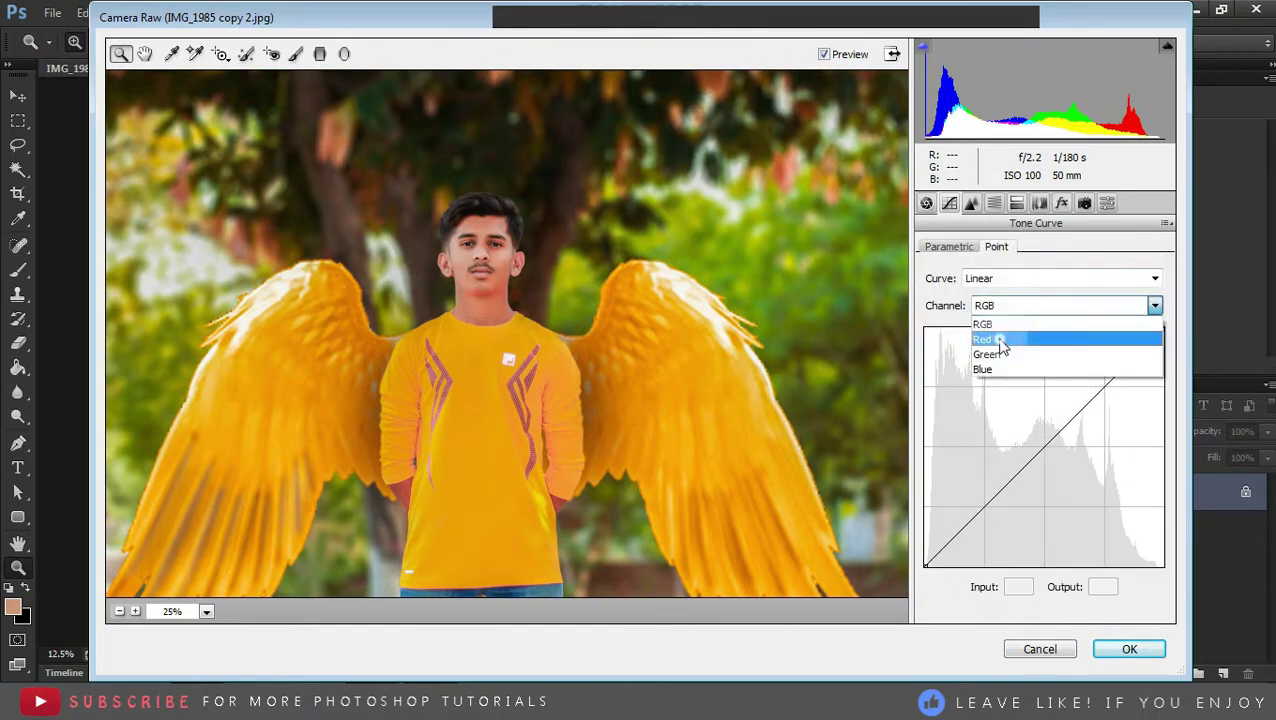
pyautogui.click(1045, 325)
pyautogui.moveTo(1106, 384); pyautogui.dragTo(1105, 383)
pyautogui.click(1000, 305)
pyautogui.click(997, 352)
pyautogui.click(1048, 305)
pyautogui.click(1050, 366)
pyautogui.click(948, 247)
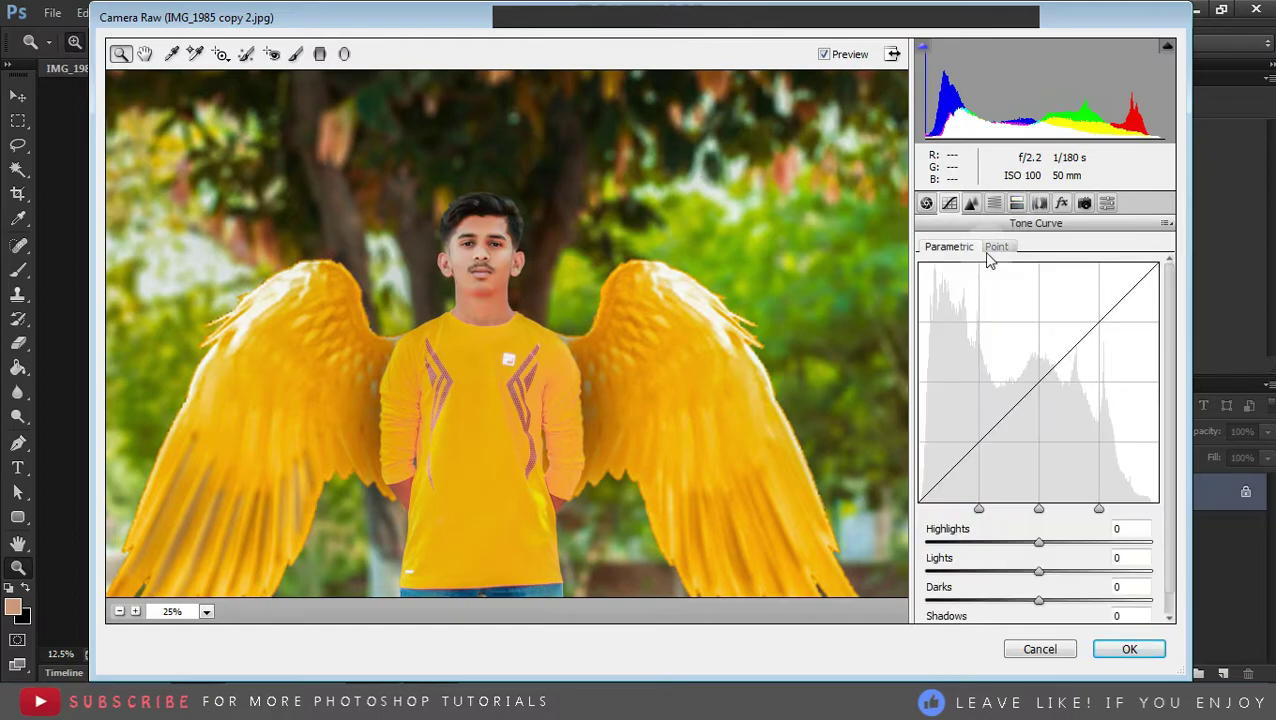
# Set Greens HSL saturation to +100 and apply the Camera Raw grade
pyautogui.click(994, 203)
pyautogui.click(978, 274)
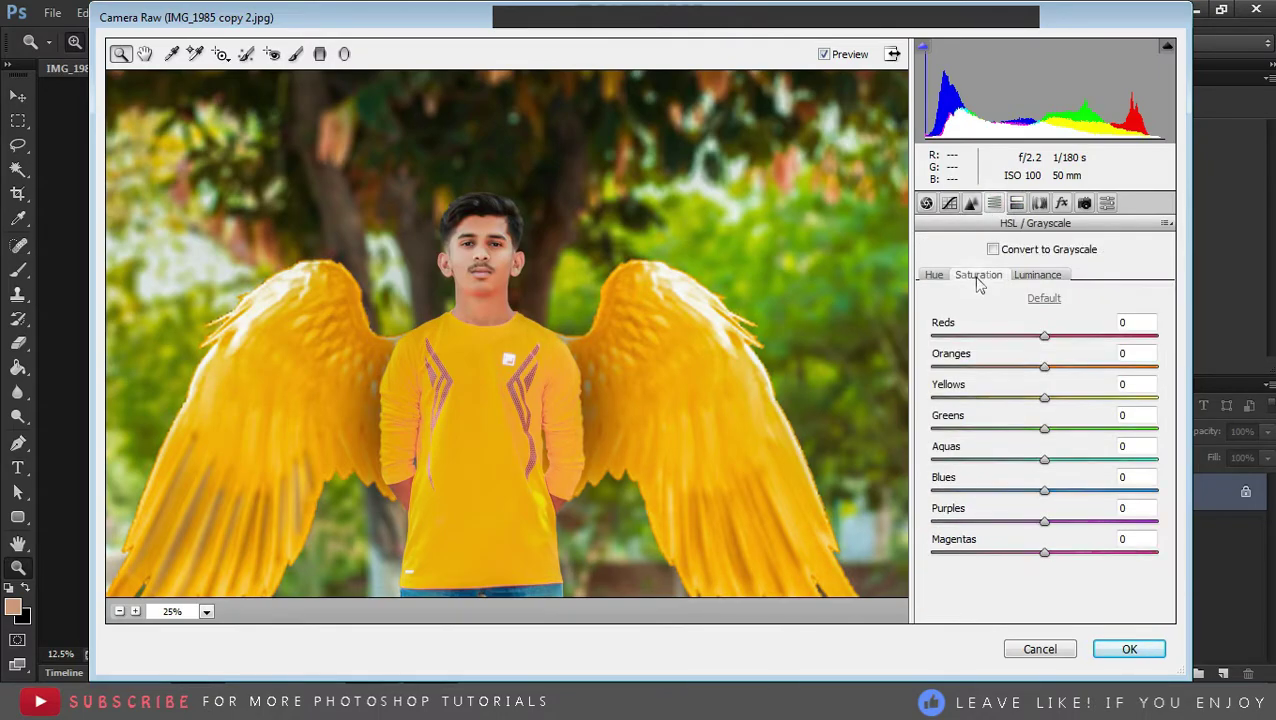
pyautogui.rightClick(496, 304)
pyautogui.click(560, 424)
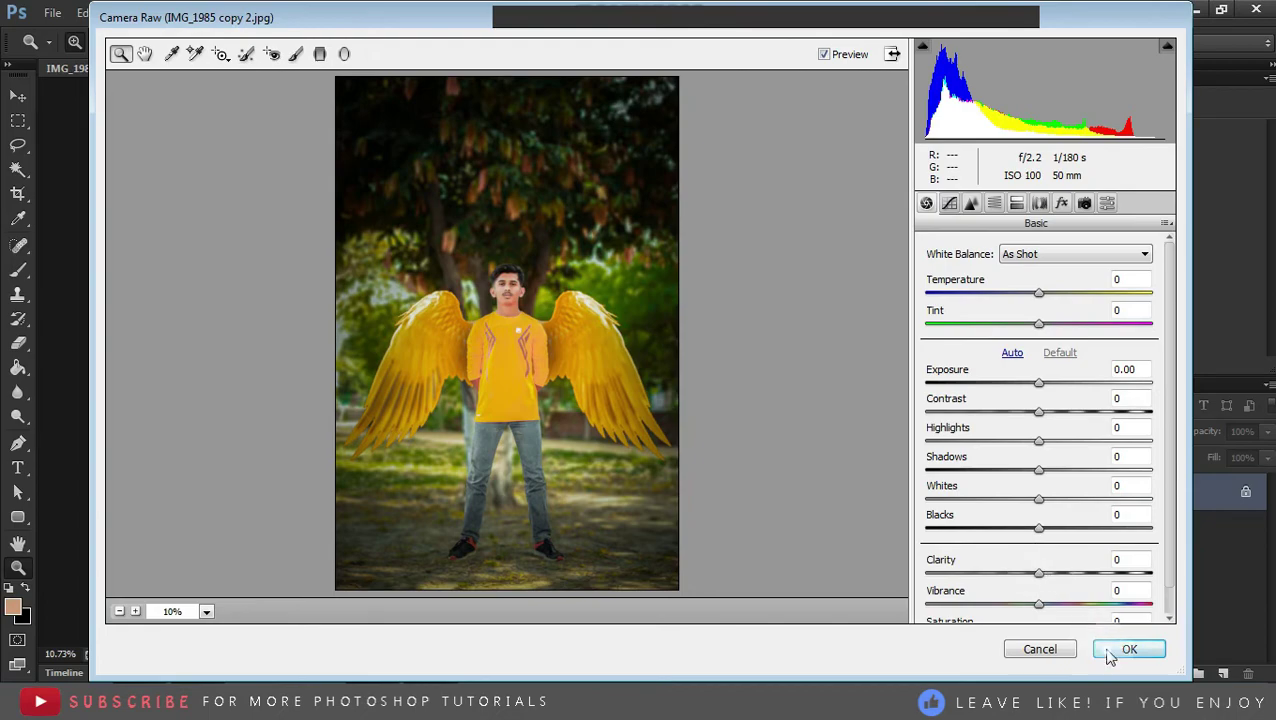
pyautogui.click(1112, 651)
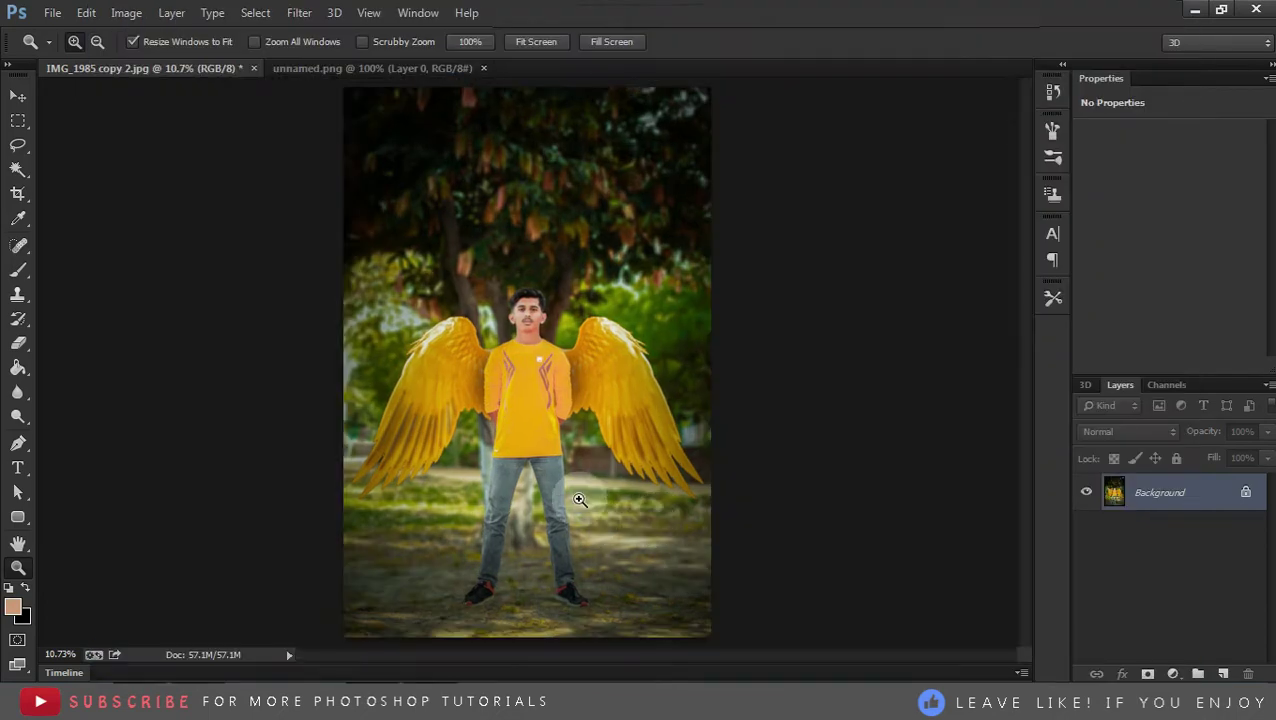
# In Selective Color, set Greens to Cyan -100, Magenta +68, Yellow -52
pyautogui.click(126, 12)
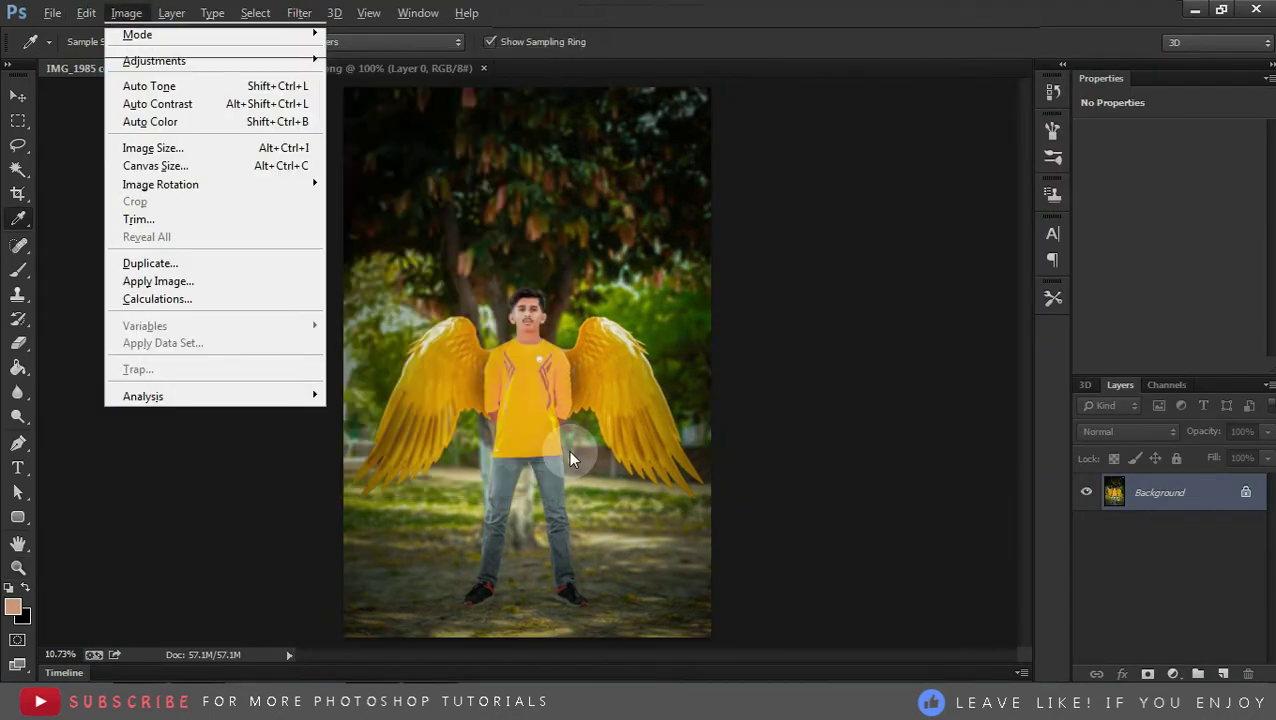
pyautogui.click(400, 430)
pyautogui.click(1124, 220)
pyautogui.click(1040, 274)
pyautogui.moveTo(1038, 266); pyautogui.dragTo(893, 287)
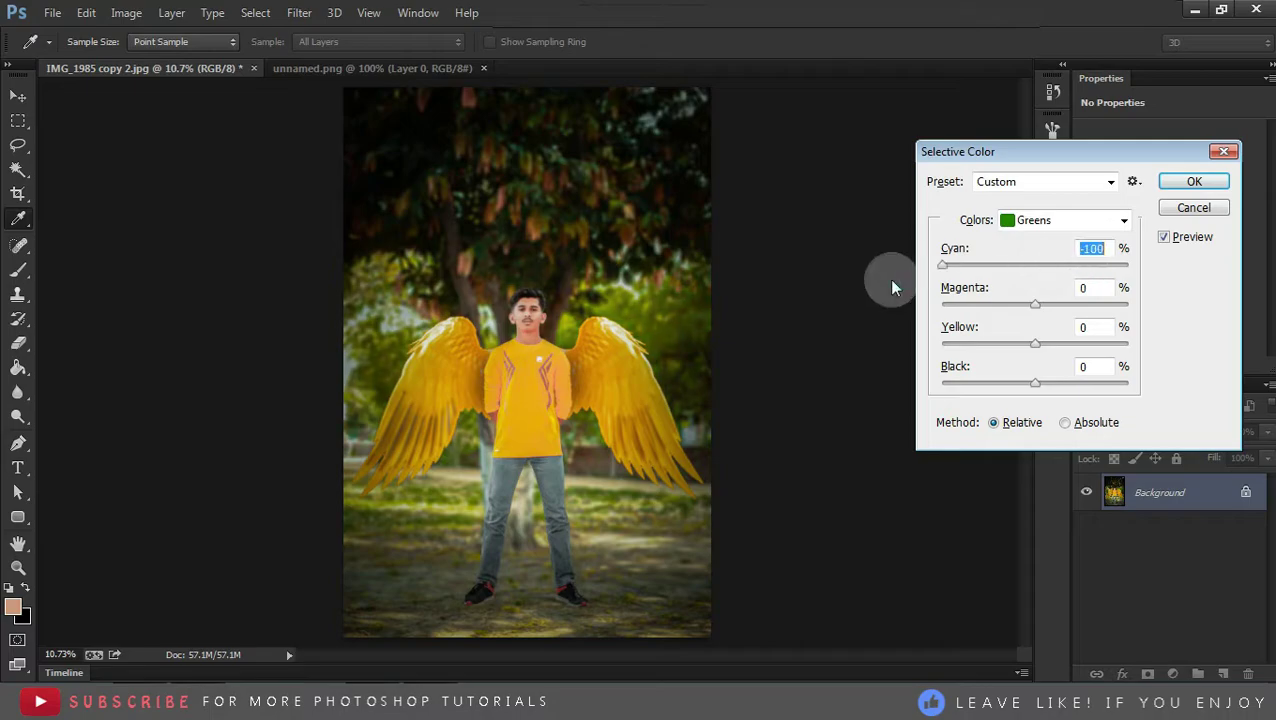
pyautogui.moveTo(968, 305)
pyautogui.mouseDown()
pyautogui.moveTo(932, 299)
pyautogui.moveTo(1098, 304)
pyautogui.mouseUp()
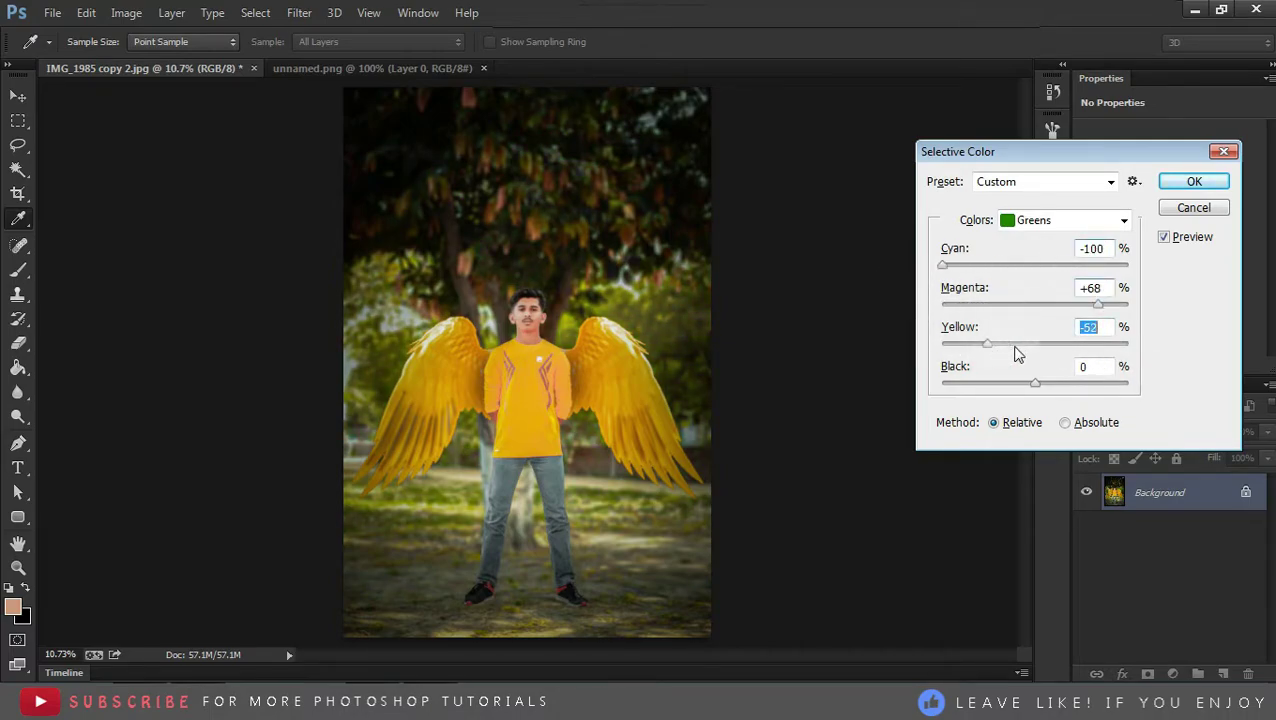
pyautogui.press('Tab')
# Add a little black to the Neutrals and apply the selective colour correction
pyautogui.click(1065, 220)
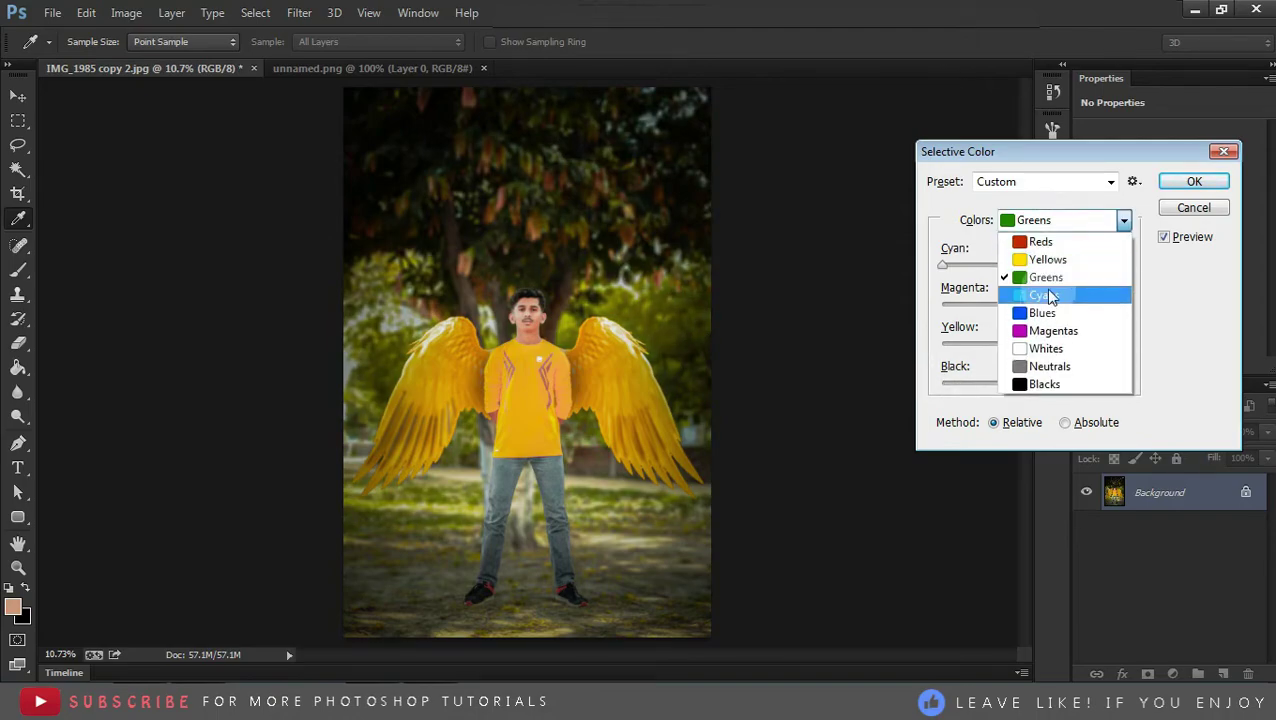
pyautogui.click(1048, 293)
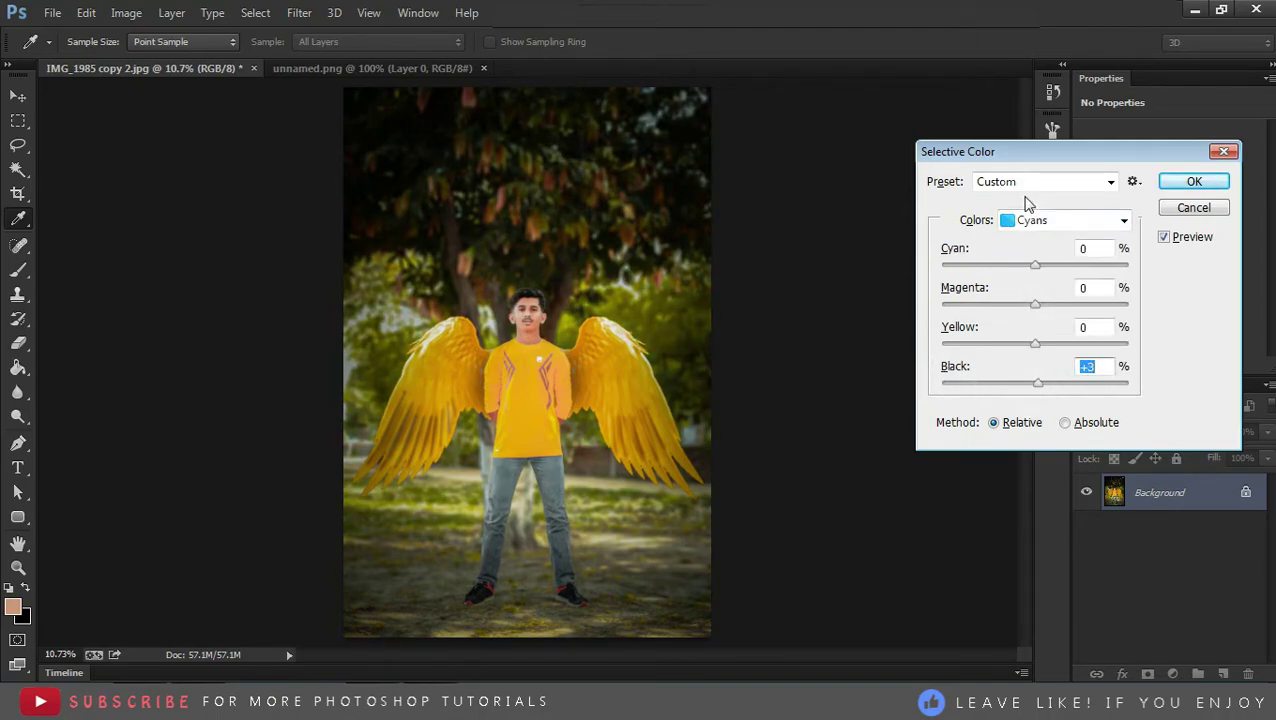
pyautogui.click(1065, 220)
pyautogui.click(1040, 364)
pyautogui.moveTo(1035, 385)
pyautogui.mouseDown()
pyautogui.moveTo(1017, 396)
pyautogui.moveTo(1060, 398)
pyautogui.moveTo(1040, 398)
pyautogui.mouseUp()
pyautogui.click(1194, 183)
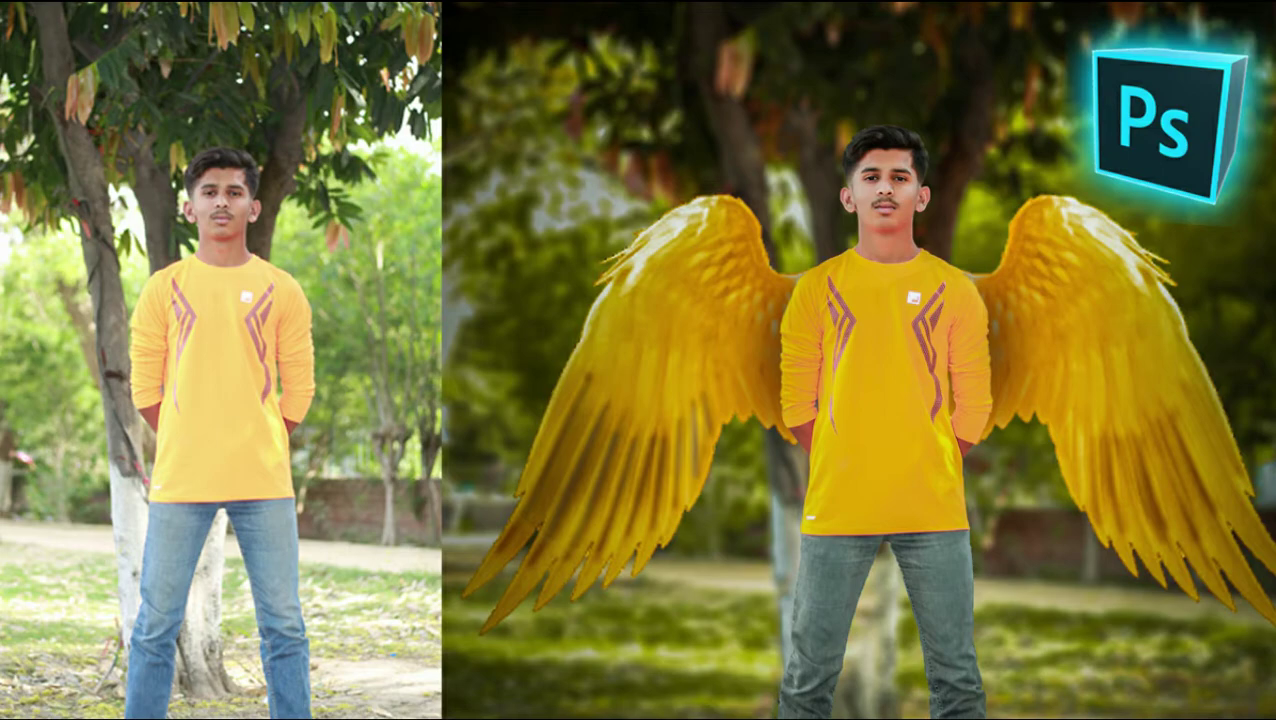